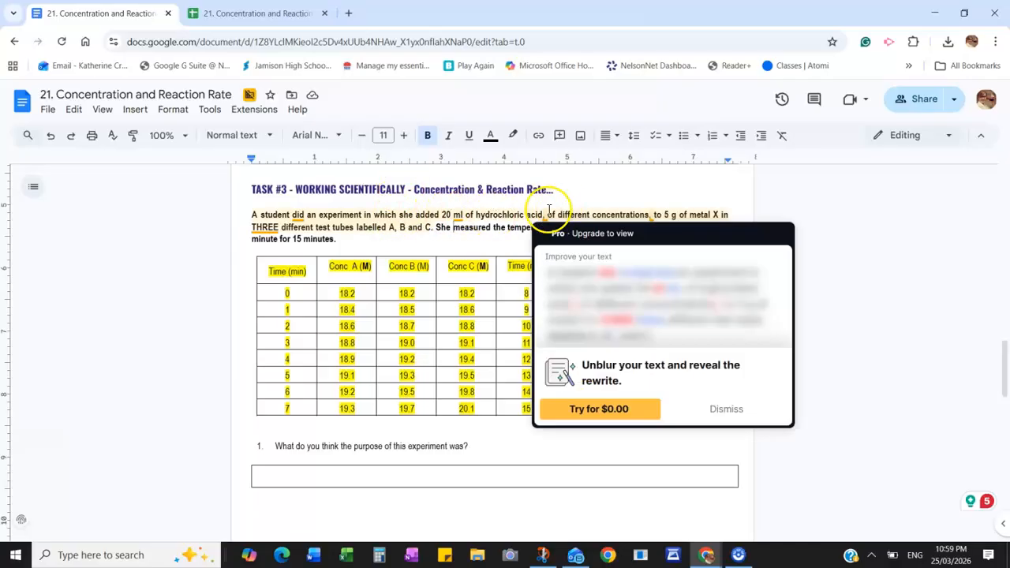
{"action": "mouse_move", "coordinate": [651, 215]}
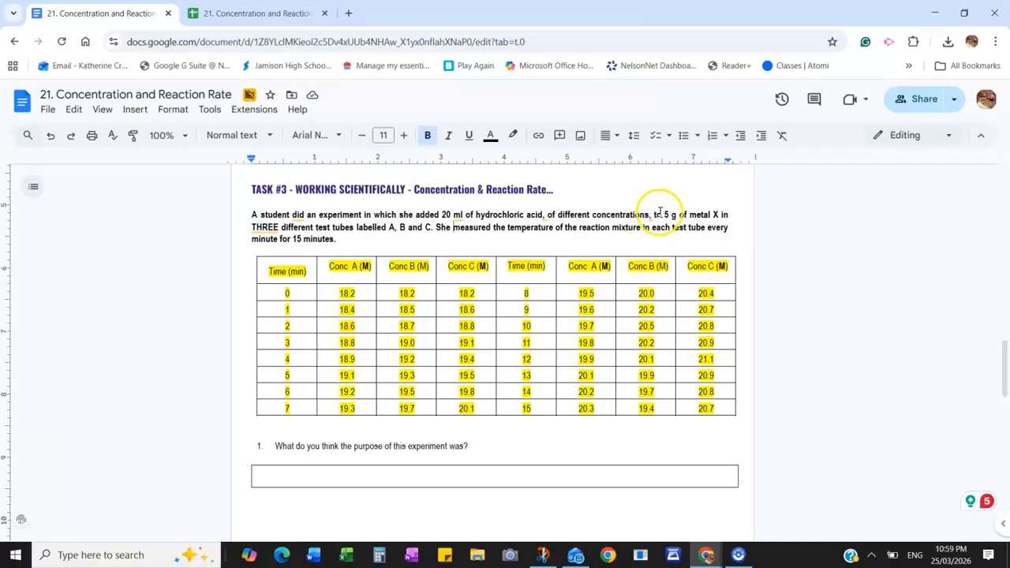
{"action": "left_click", "coordinate": [452, 227]}
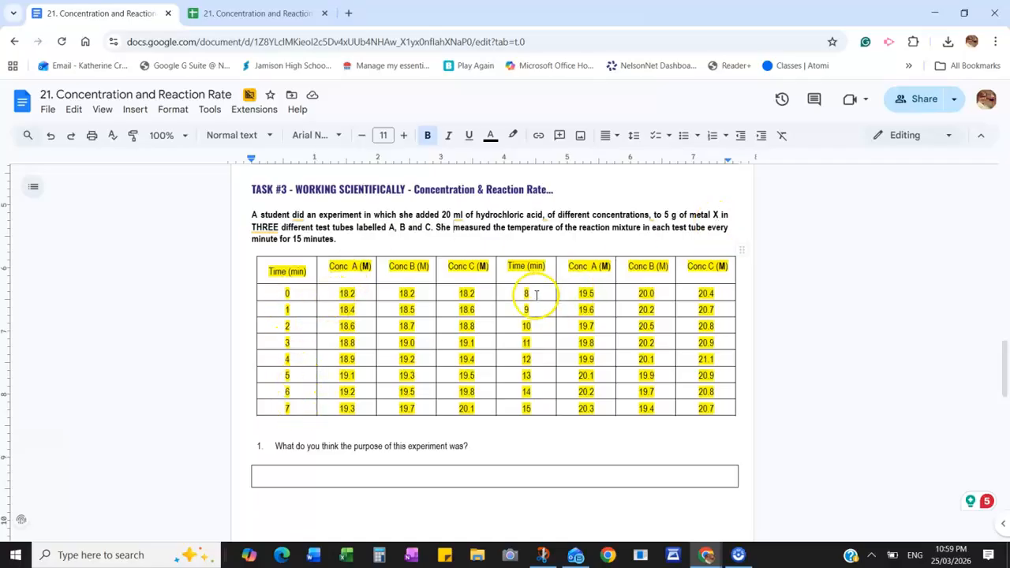
{"action": "left_click_drag", "start_coordinate": [347, 291], "coordinate": [470, 392]}
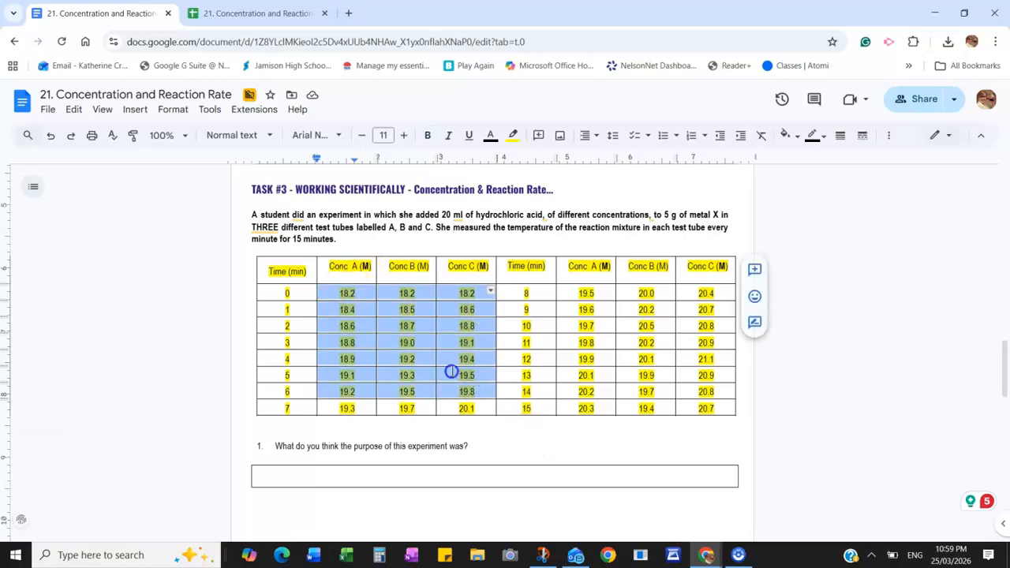
{"action": "left_click", "coordinate": [454, 374]}
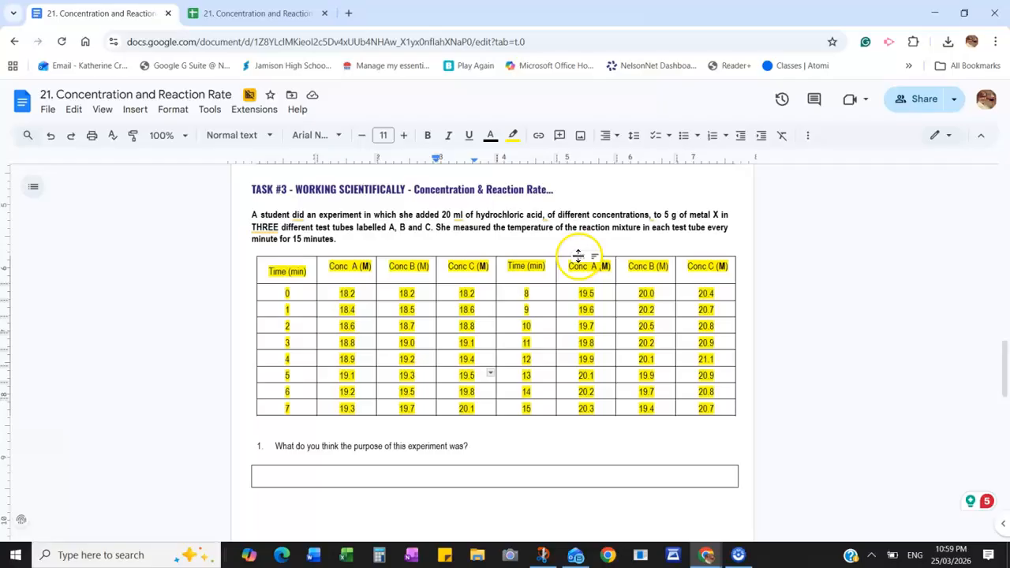
- Copy the Task #3 table's headers and rows for 0 to 7 minutes into the Google Sheets spreadsheet, starting at cell A1
{"action": "left_click_drag", "start_coordinate": [269, 268], "coordinate": [462, 401]}
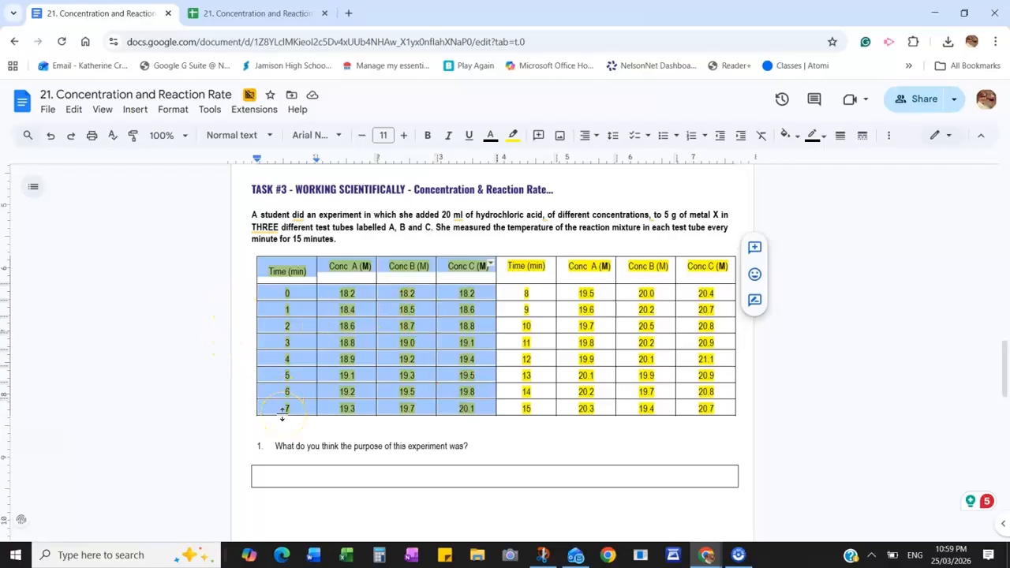
{"action": "left_click", "coordinate": [228, 12]}
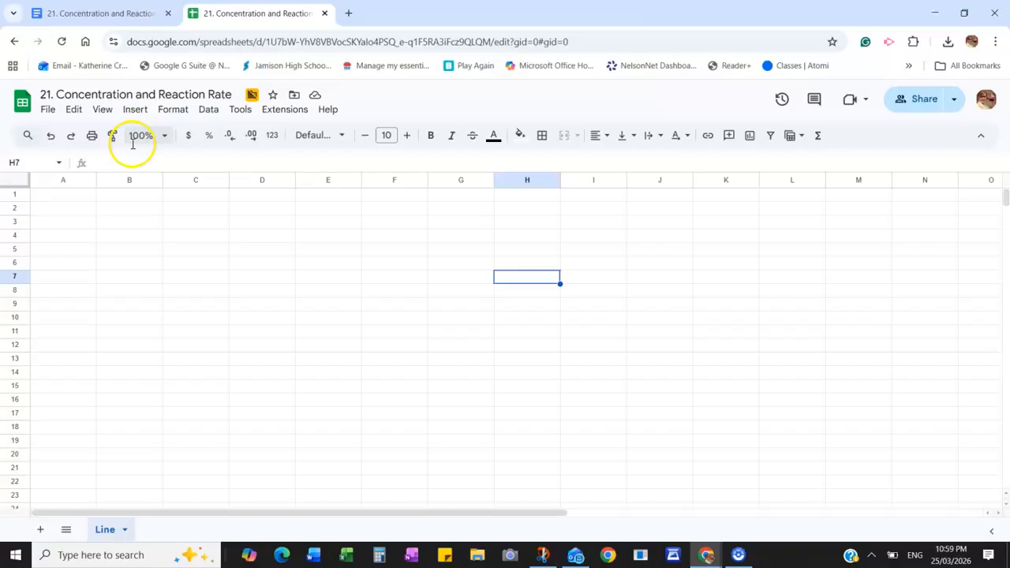
{"action": "left_click", "coordinate": [75, 197]}
{"action": "type", "text": "Time (min)\tConc A (M)\tConc B (M)\tConc C (M) 0\t18.2\t18.2\t18.2 1\t18.4\t18.5\t18.6 2\t18.6\t18.7\t18.8 3\t18.8\t19\t19.1 4\t18.9\t19.2\t19.4 5\t19.1\t19.3\t19.5 6\t19.2\t19.5\t19.8 7\t19.3\t19.7\t20.1"}
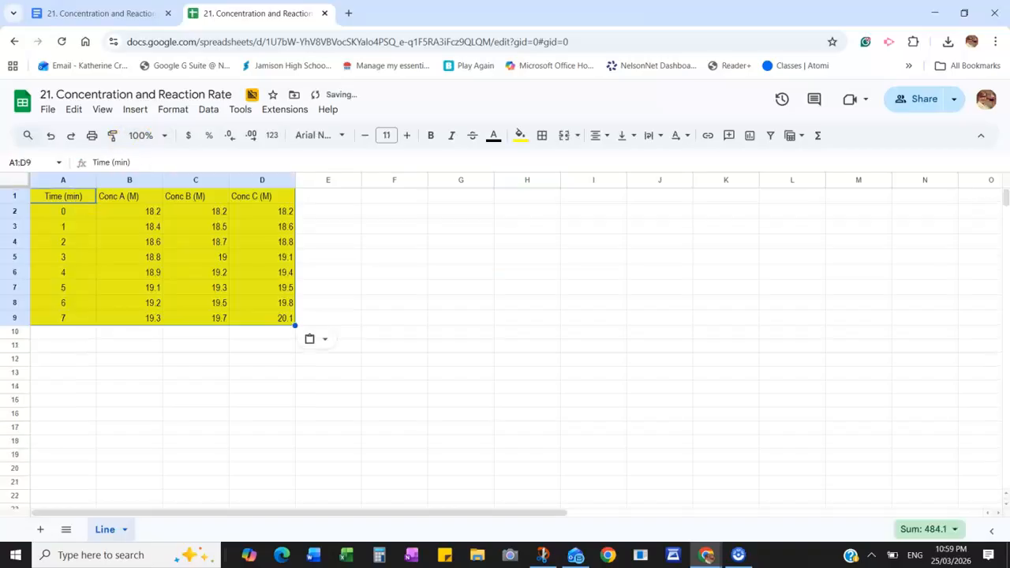
- Copy the table's second half, headers and rows for 8 to 15 minutes, from Google Docs into the spreadsheet starting at A10
{"action": "left_click", "coordinate": [101, 12]}
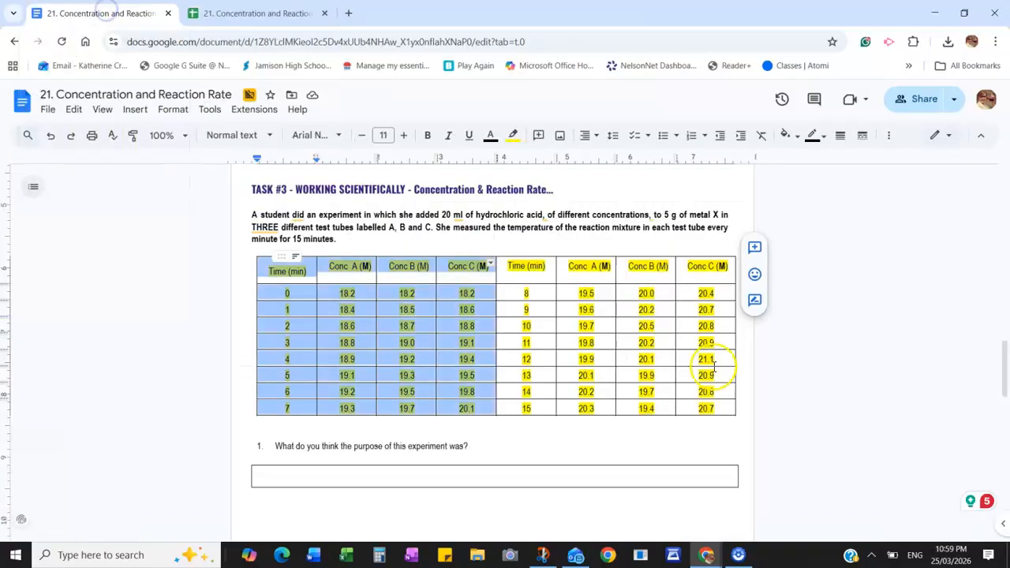
{"action": "left_click_drag", "start_coordinate": [516, 266], "coordinate": [722, 412]}
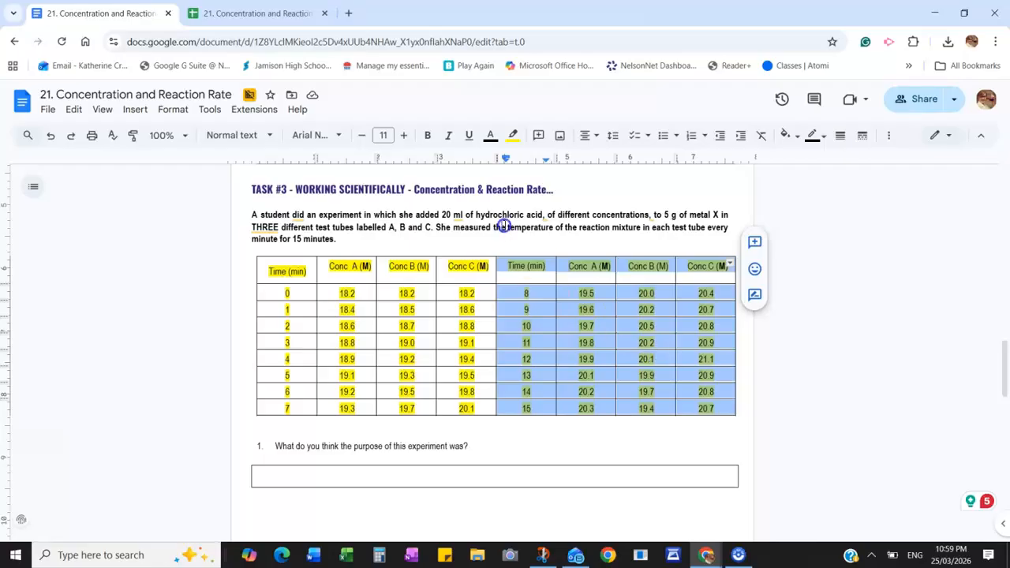
{"action": "left_click", "coordinate": [519, 259]}
{"action": "left_click_drag", "start_coordinate": [509, 263], "coordinate": [722, 404]}
{"action": "left_click", "coordinate": [240, 13]}
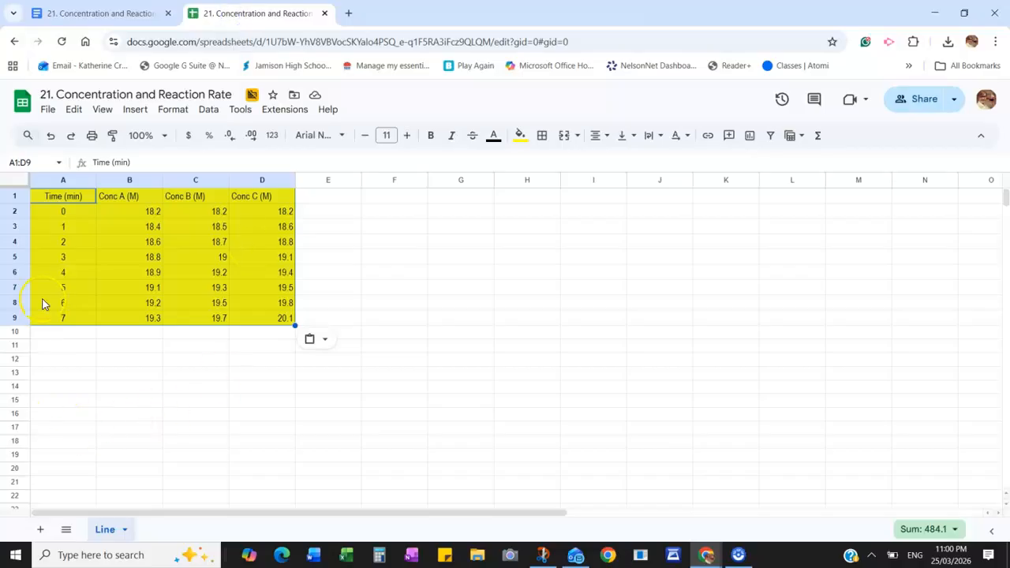
{"action": "left_click", "coordinate": [40, 332]}
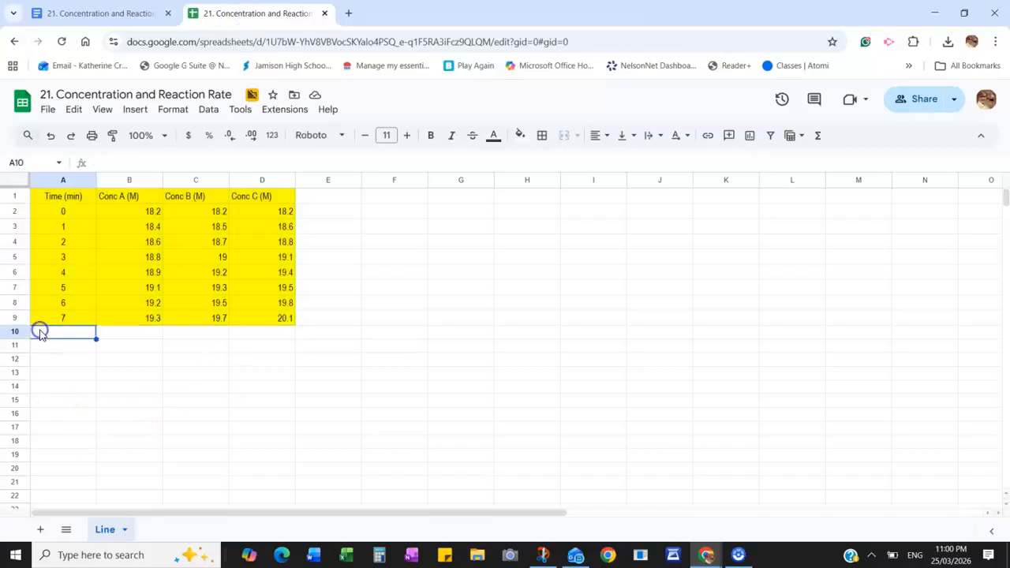
{"action": "type", "text": "Time (min)\tConc A (M)\tConc B (M)\tConc C (M) 8\t19.5\t20\t20.4 9\t19.6\t20.2\t20.7 10\t19.7\t20.5\t20.8 11\t19.8\t20.2\t20.9 12\t19.9\t20.1\t21.1 13\t20.1\t19.9\t20.9 14\t20.2\t19.7\t20.8 15\t20.3\t19.4\t20.7"}
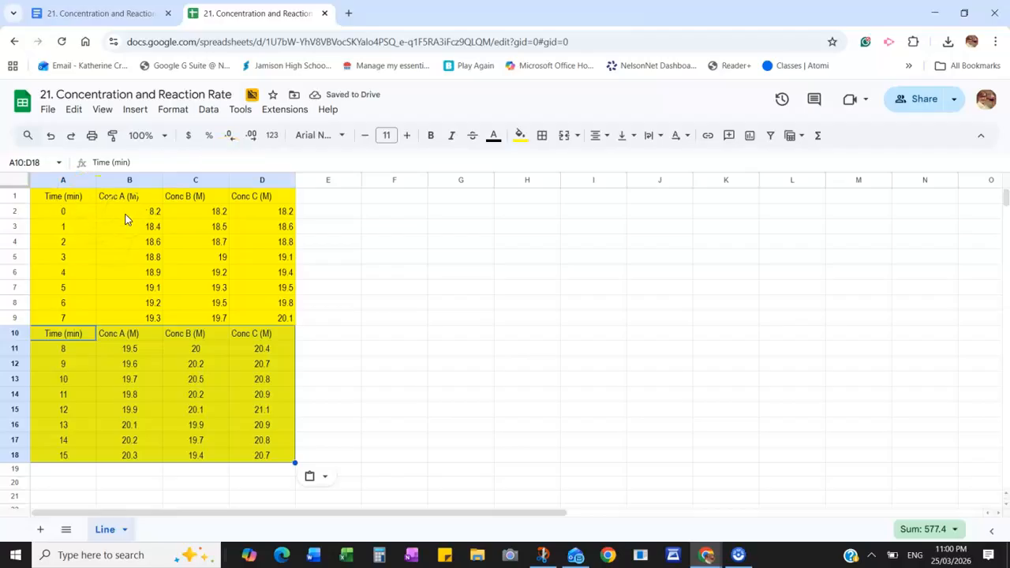
- Insert one blank row above the header row at the top of the spreadsheet
{"action": "left_click", "coordinate": [76, 199]}
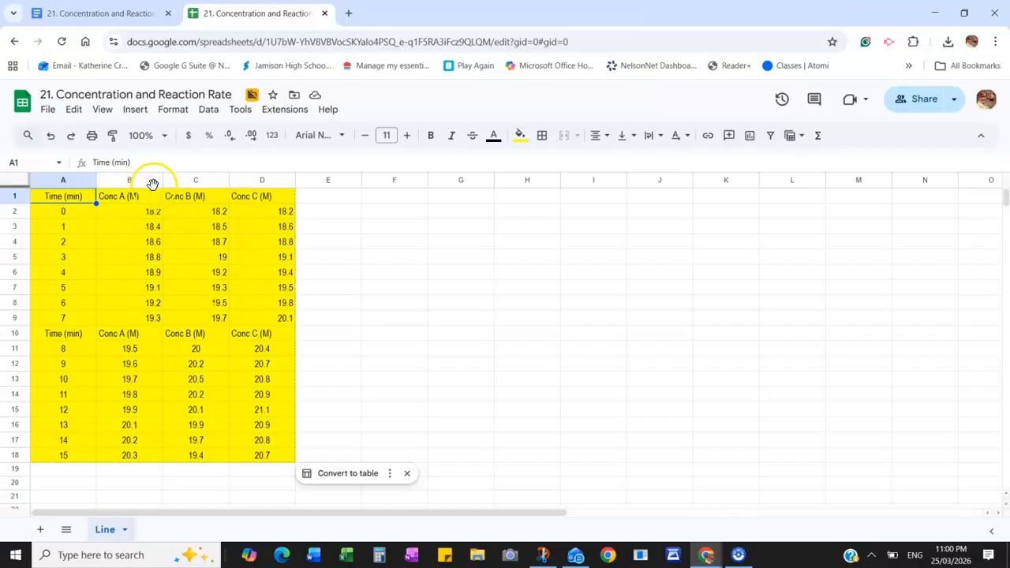
{"action": "left_click", "coordinate": [16, 196]}
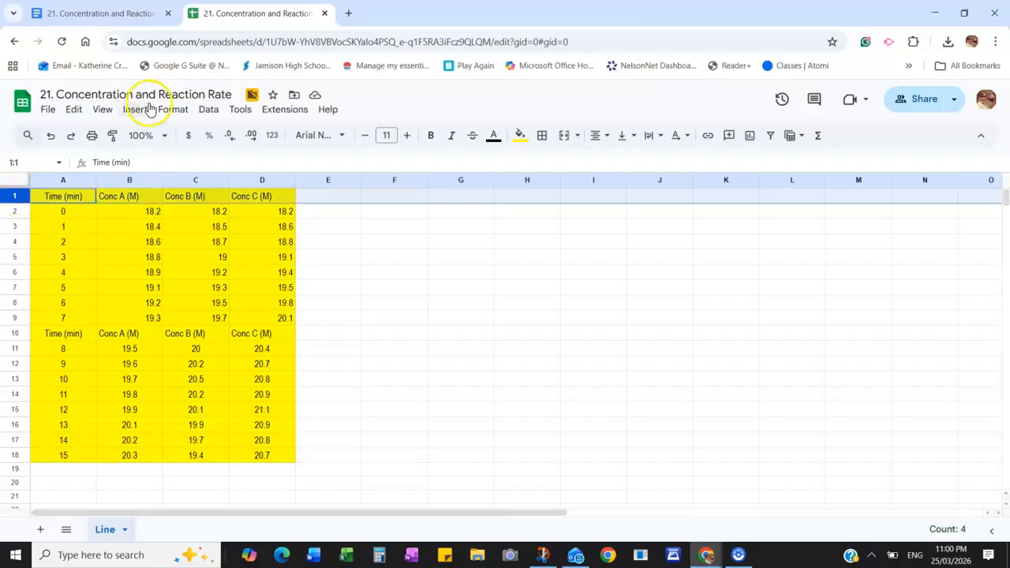
{"action": "left_click", "coordinate": [136, 109]}
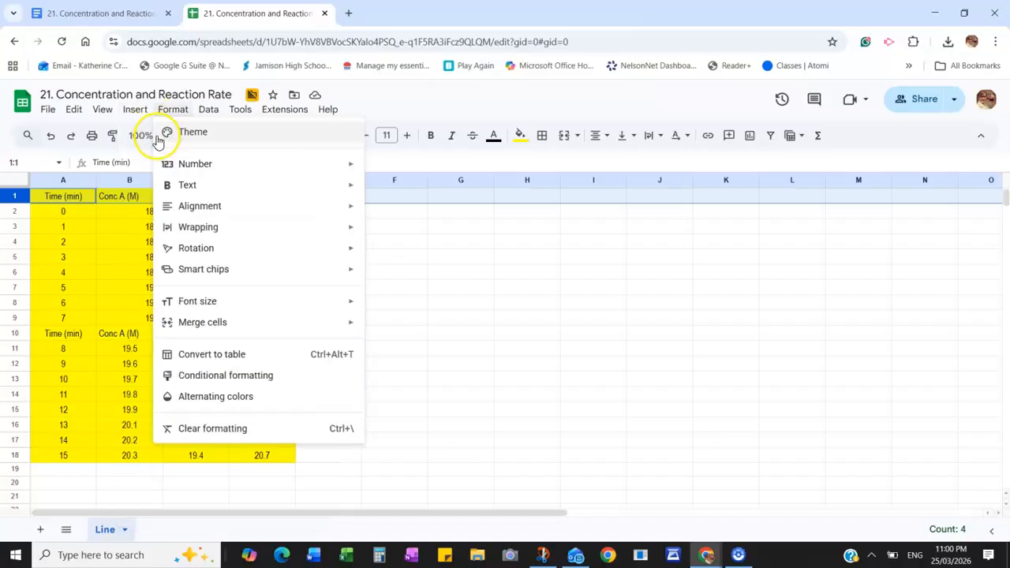
{"action": "mouse_move", "coordinate": [135, 153]}
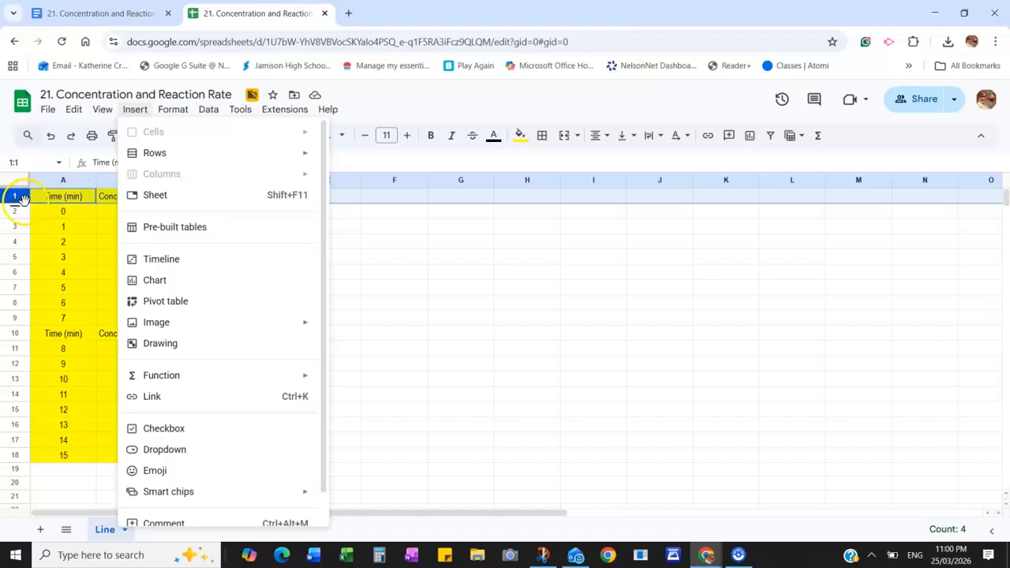
{"action": "mouse_move", "coordinate": [180, 156]}
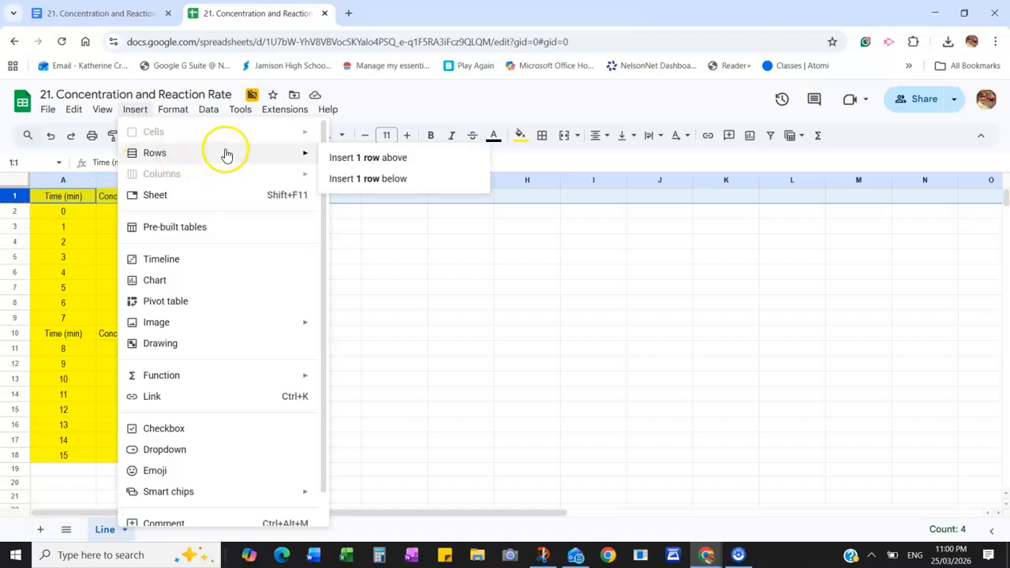
{"action": "left_click", "coordinate": [327, 159]}
- Merge cells B1:D1 above the concentration columns and enter the start of the heading, "Temperature ("
{"action": "left_click_drag", "start_coordinate": [106, 197], "coordinate": [267, 204]}
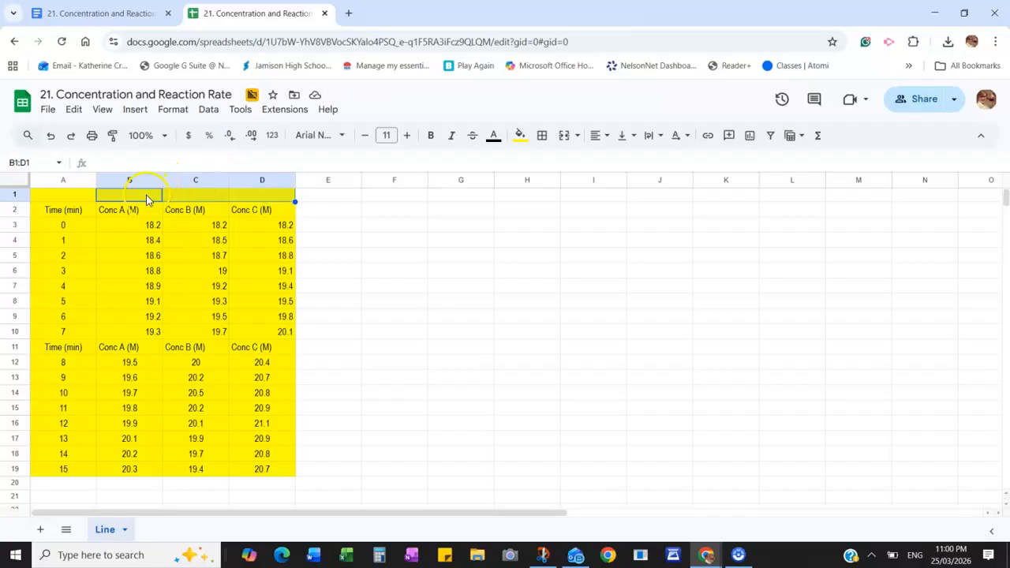
{"action": "left_click", "coordinate": [563, 137]}
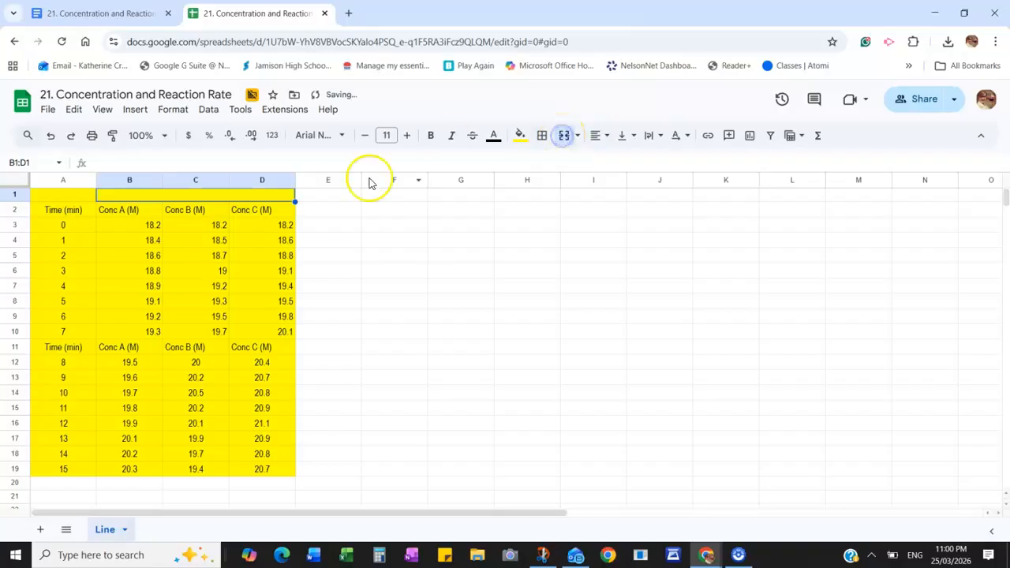
{"action": "left_click", "coordinate": [78, 10]}
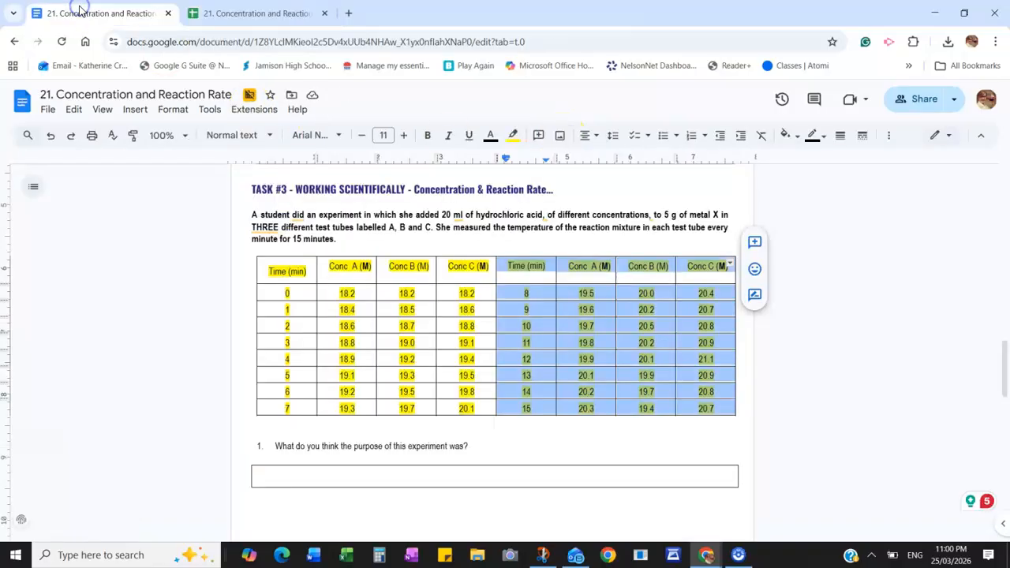
{"action": "left_click", "coordinate": [223, 17]}
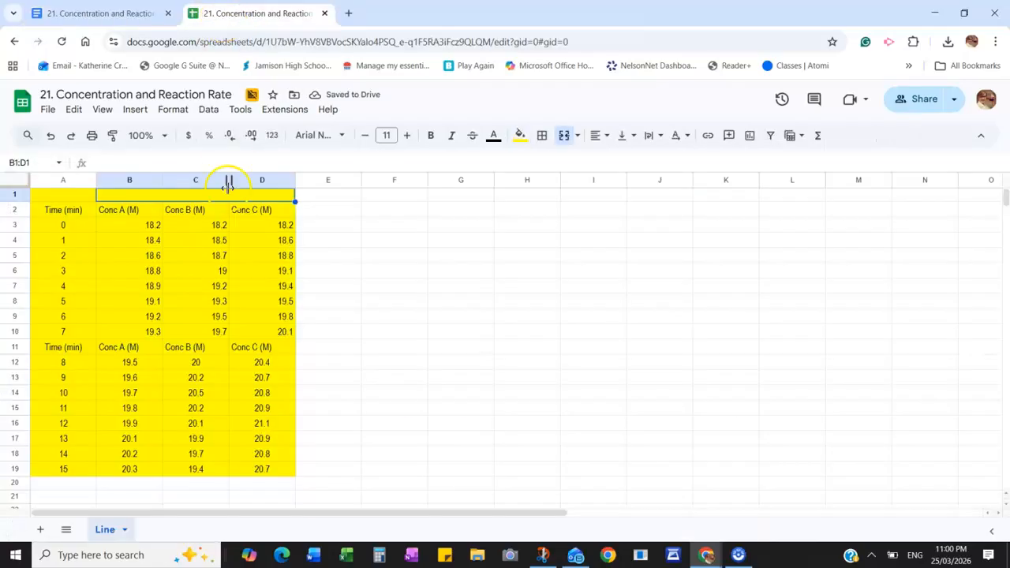
{"action": "left_click", "coordinate": [148, 196]}
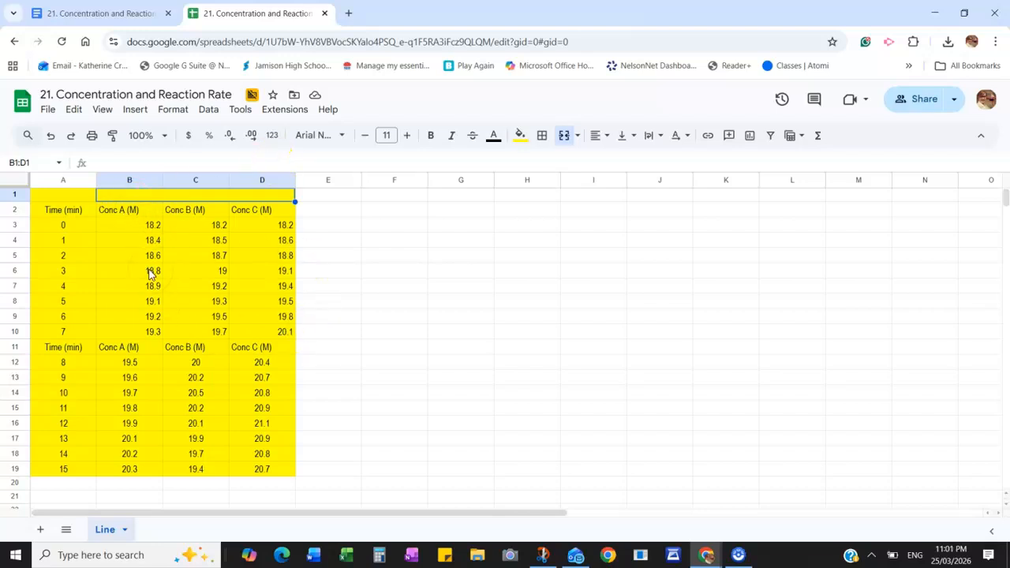
{"action": "left_click", "coordinate": [165, 197]}
{"action": "type", "text": "1"}
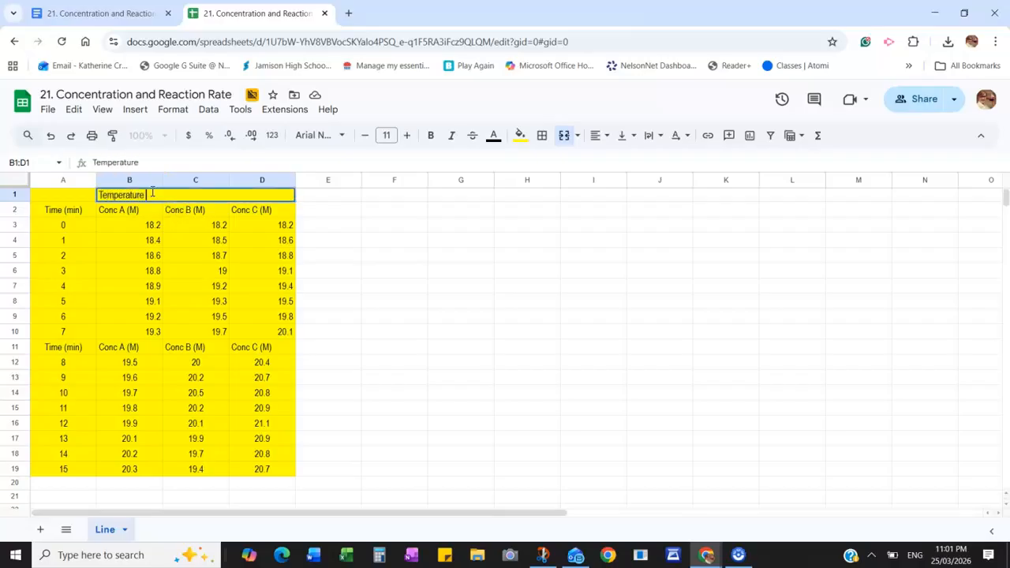
{"action": "left_click", "coordinate": [135, 110]}
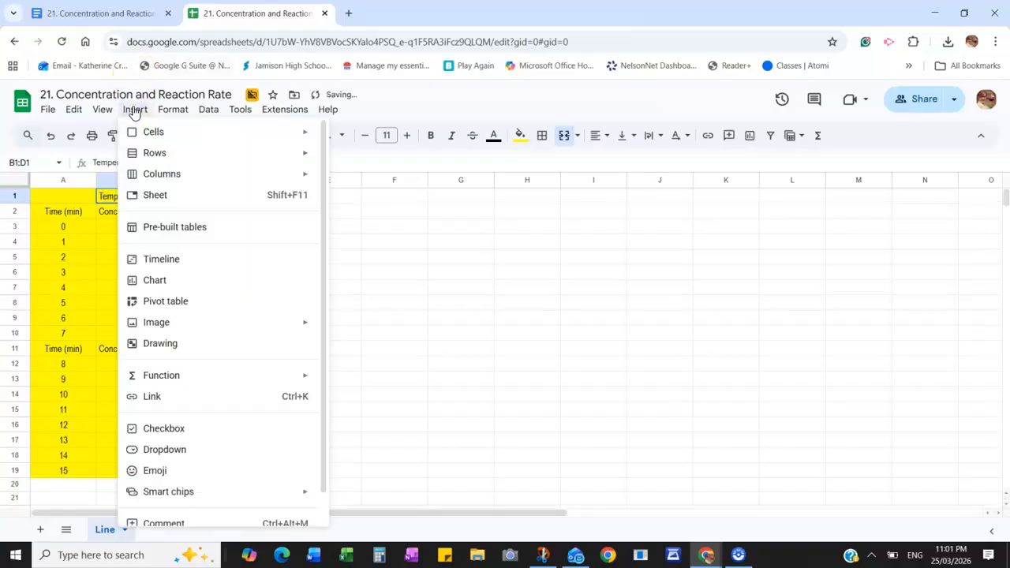
{"action": "scroll", "coordinate": [210, 405], "scroll_direction": "down", "scroll_amount": 1}
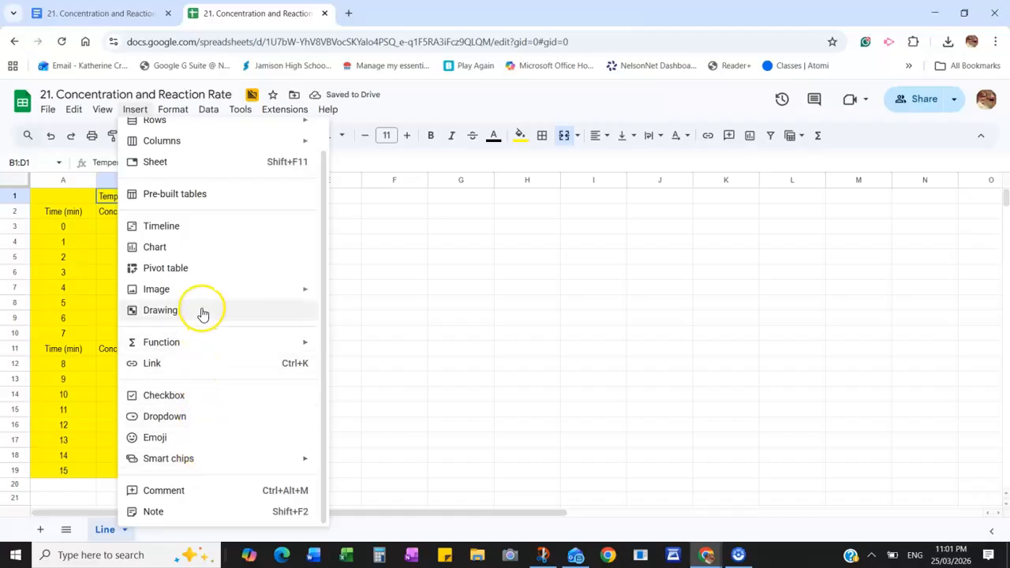
{"action": "mouse_move", "coordinate": [217, 349]}
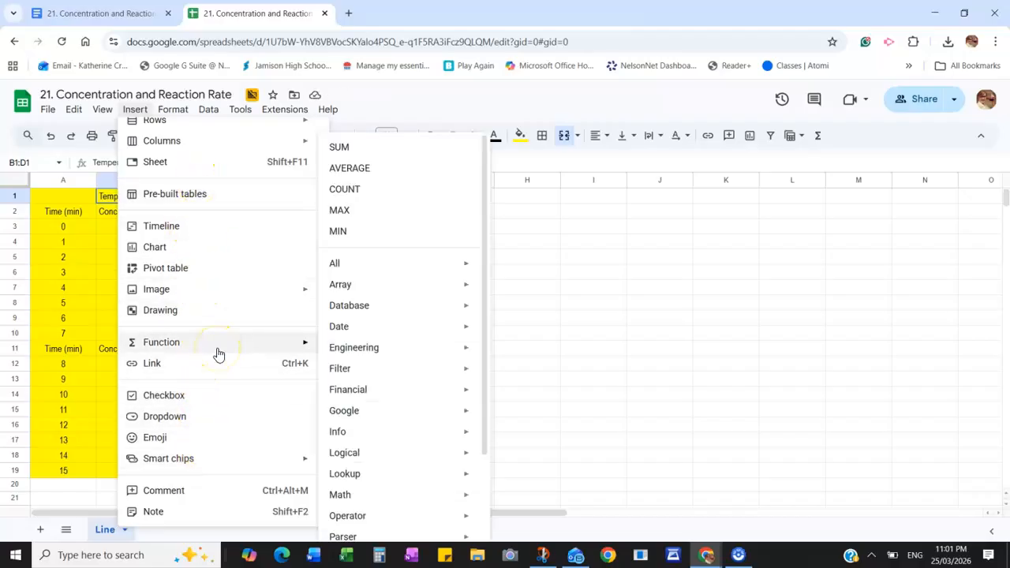
{"action": "left_click", "coordinate": [163, 111]}
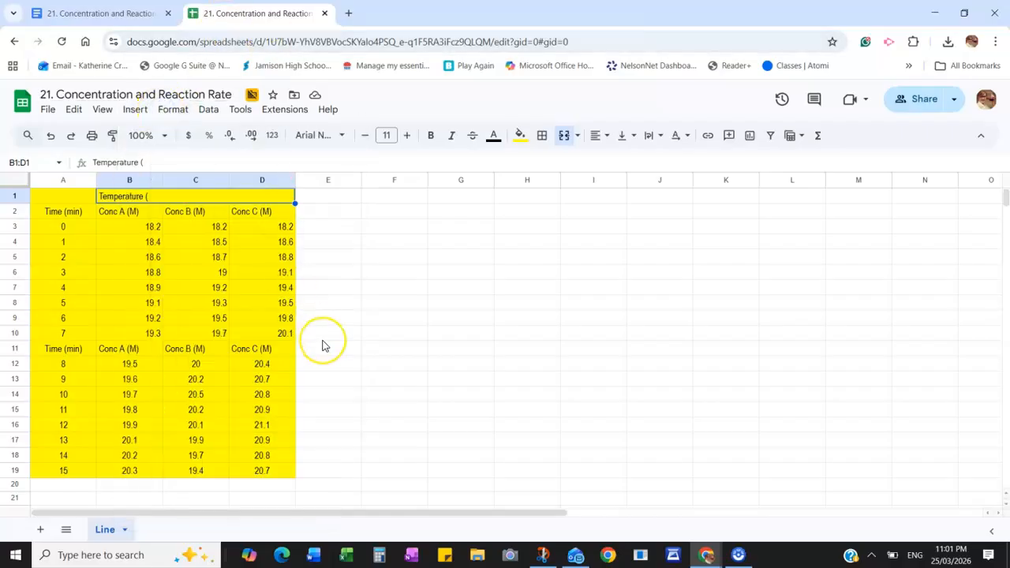
- Switch to the Google Docs document and add an opening bracket after "temperature" in the Task #3 description
{"action": "left_click", "coordinate": [126, 13]}
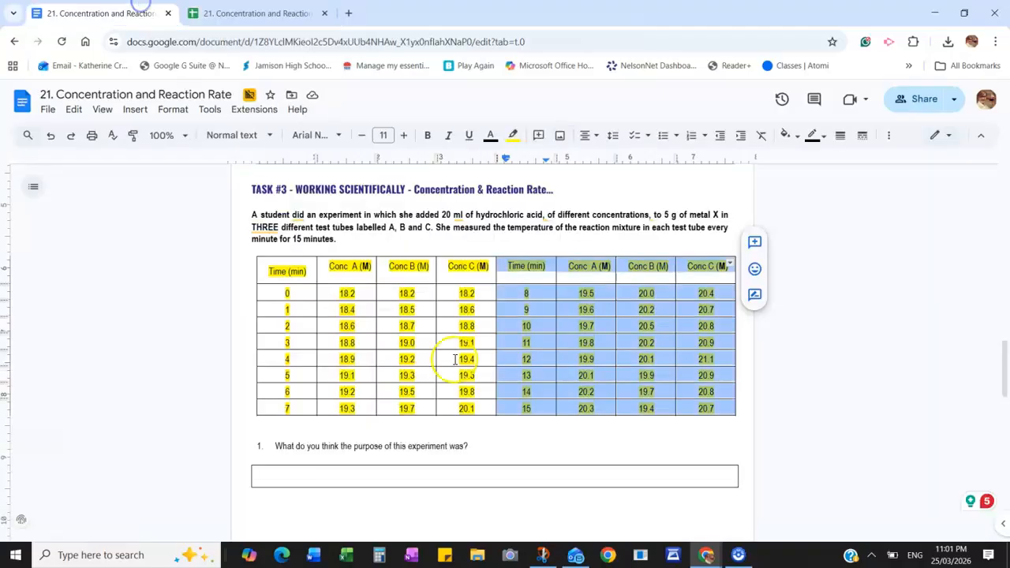
{"action": "left_click", "coordinate": [456, 235]}
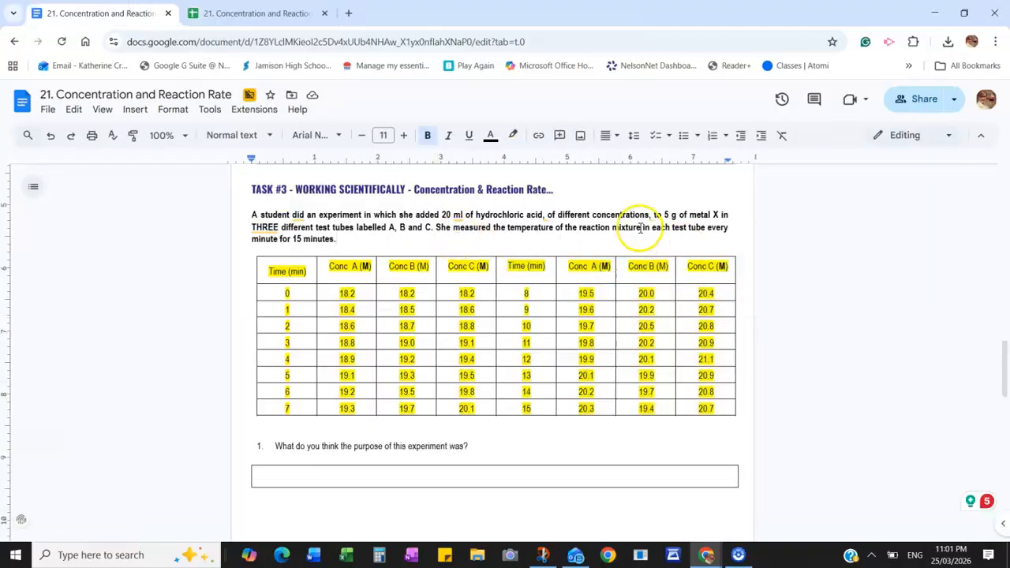
{"action": "left_click", "coordinate": [552, 228]}
{"action": "type", "text": "("}
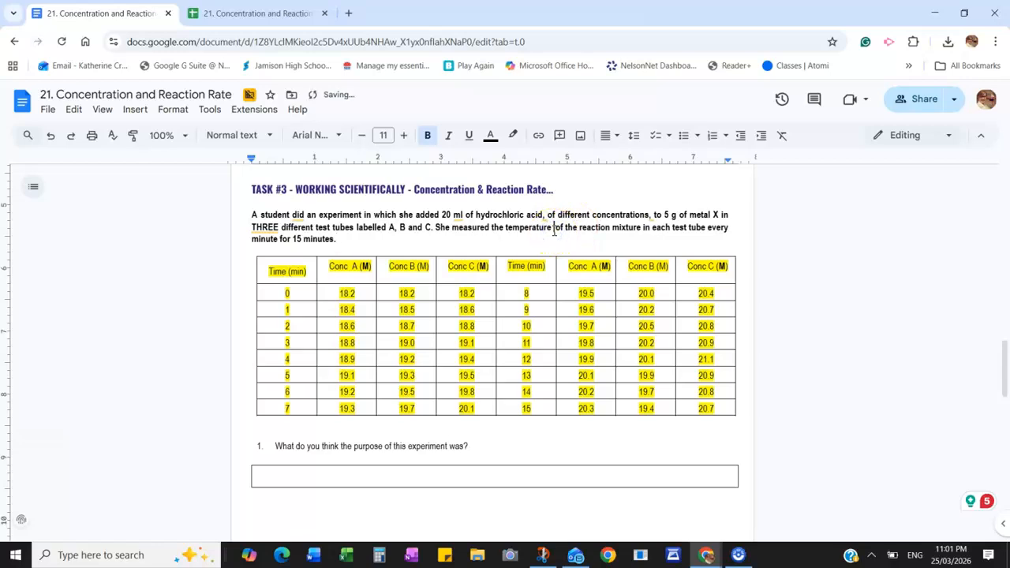
- Find the degree symbol among the special characters by sketching a small circle, and insert it after the opening bracket
{"action": "key", "text": "alt"}
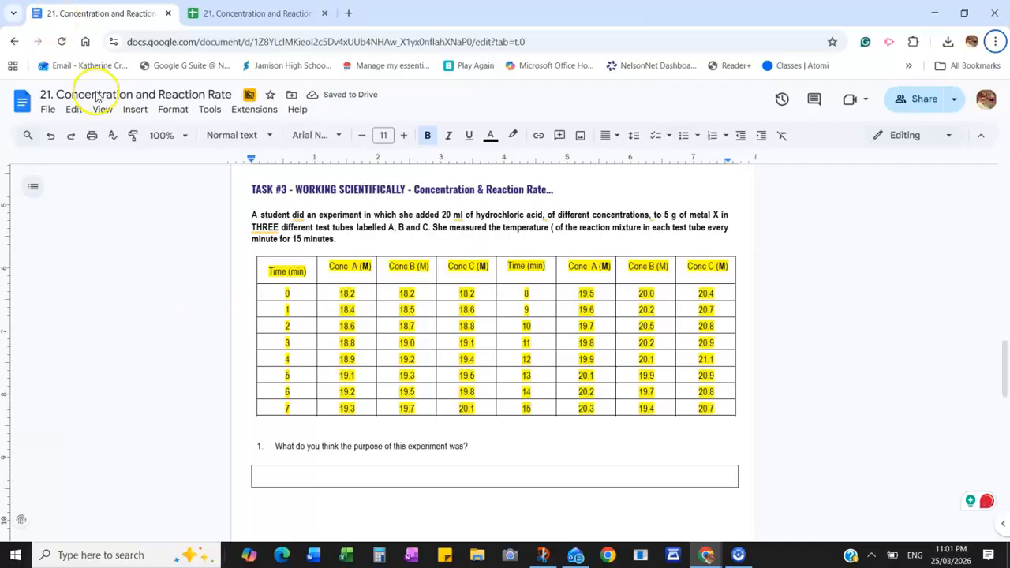
{"action": "left_click", "coordinate": [132, 118]}
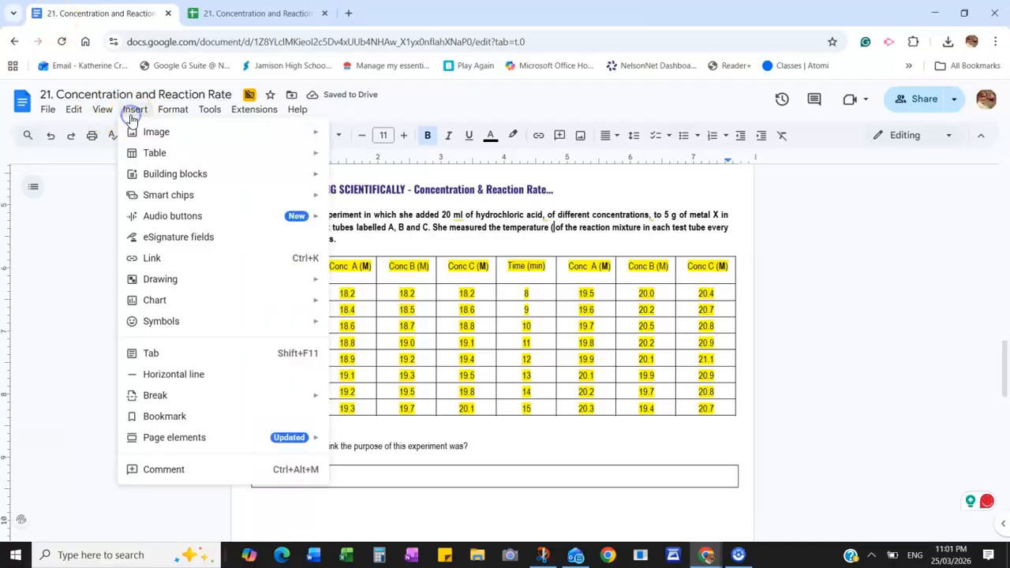
{"action": "left_click", "coordinate": [194, 330]}
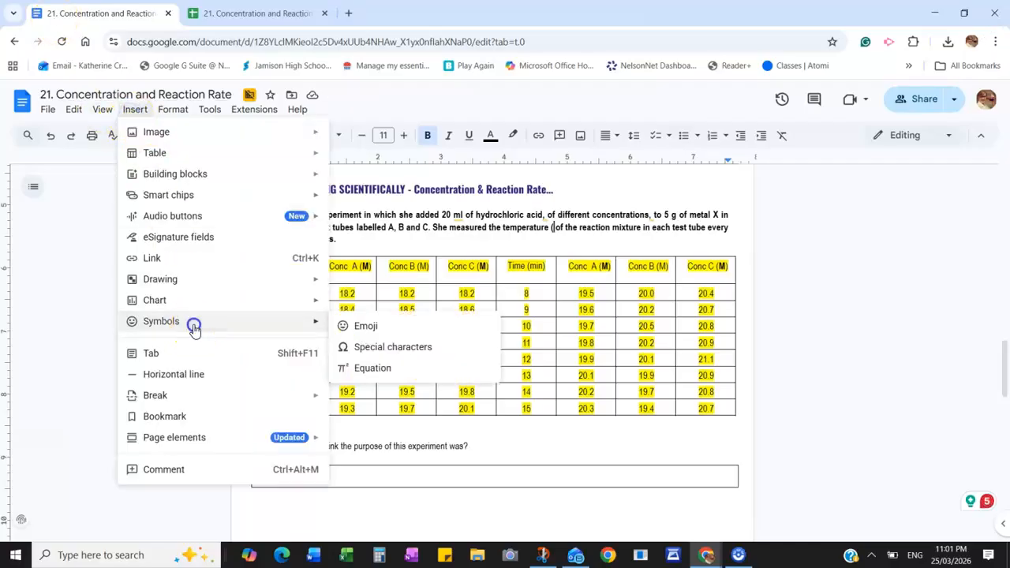
{"action": "left_click", "coordinate": [398, 348]}
{"action": "left_click_drag", "start_coordinate": [597, 414], "coordinate": [602, 428]}
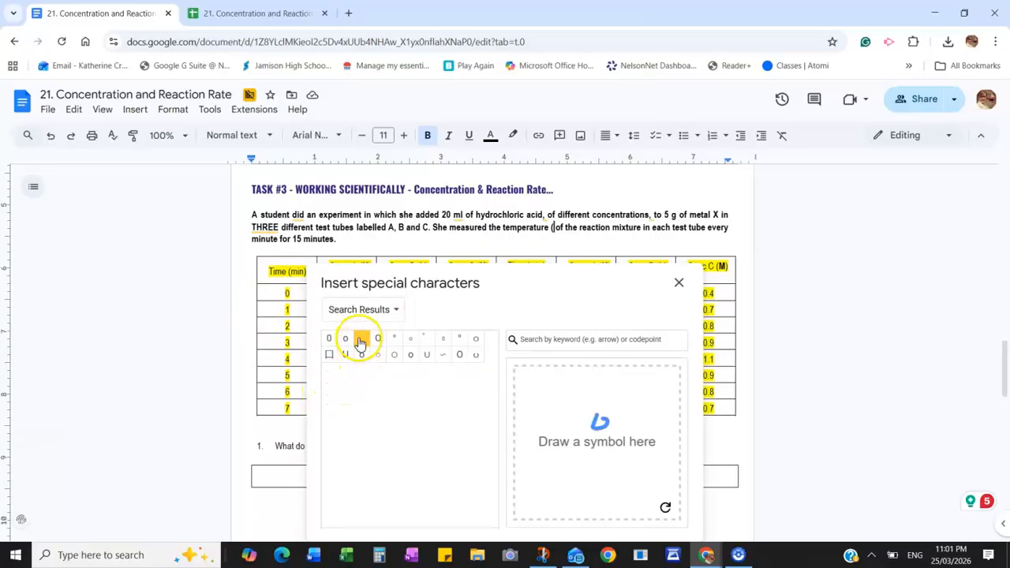
{"action": "left_click", "coordinate": [389, 341]}
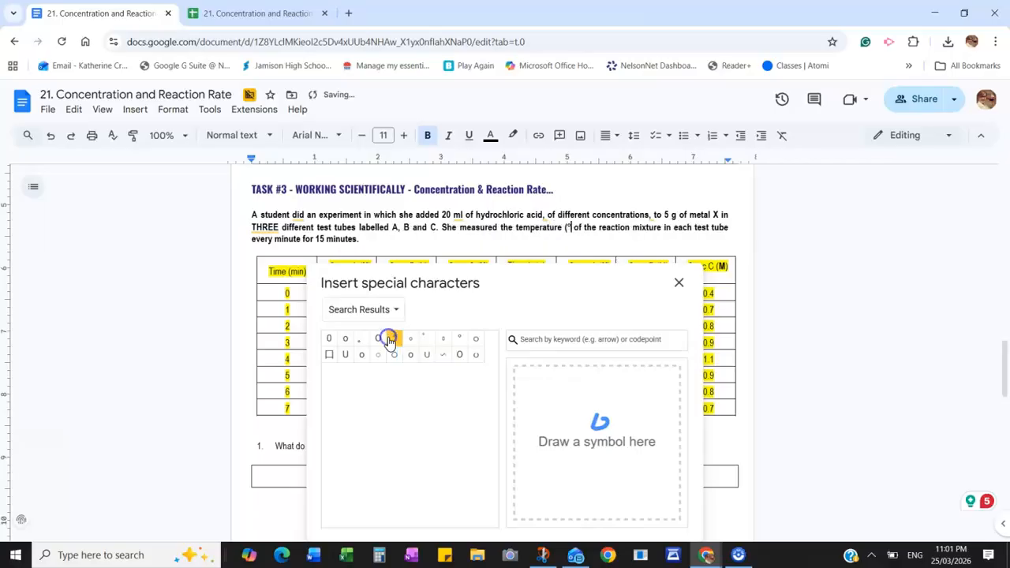
- Close the special characters dialog, complete the unit as (°C) in the Task #3 description and select it for copying
{"action": "left_click", "coordinate": [679, 282]}
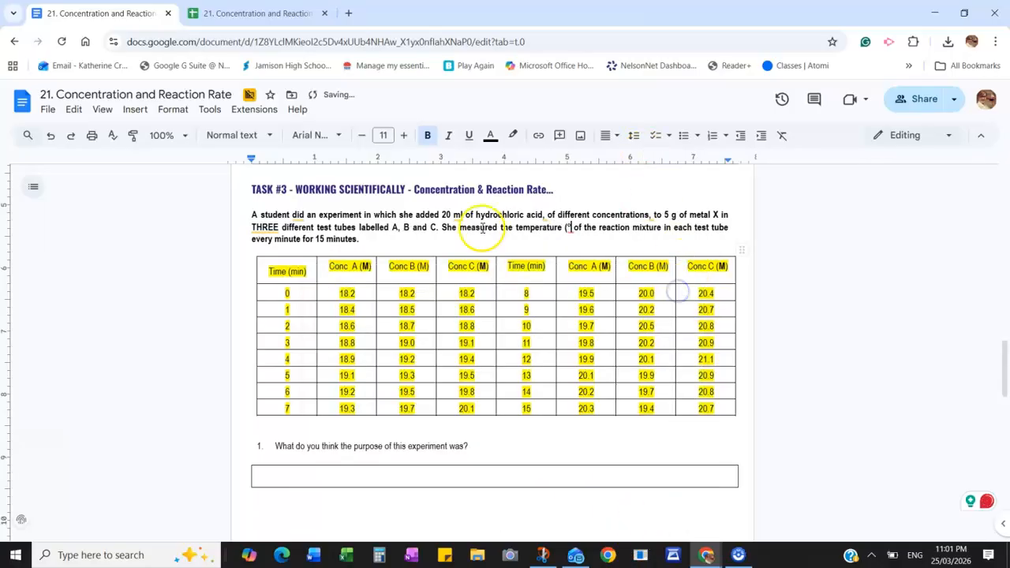
{"action": "type", "text": "C)"}
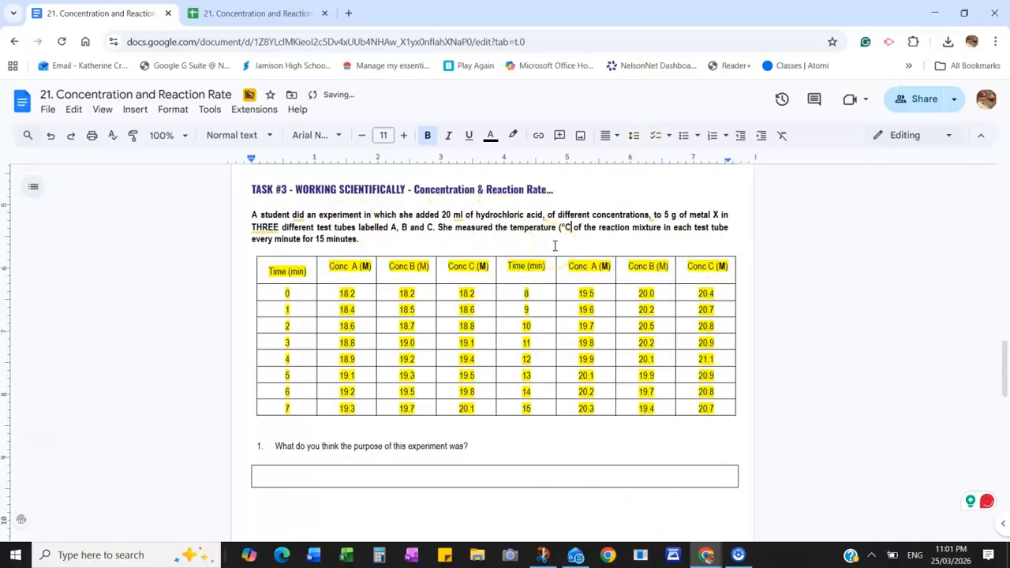
{"action": "left_click_drag", "start_coordinate": [571, 227], "coordinate": [557, 228]}
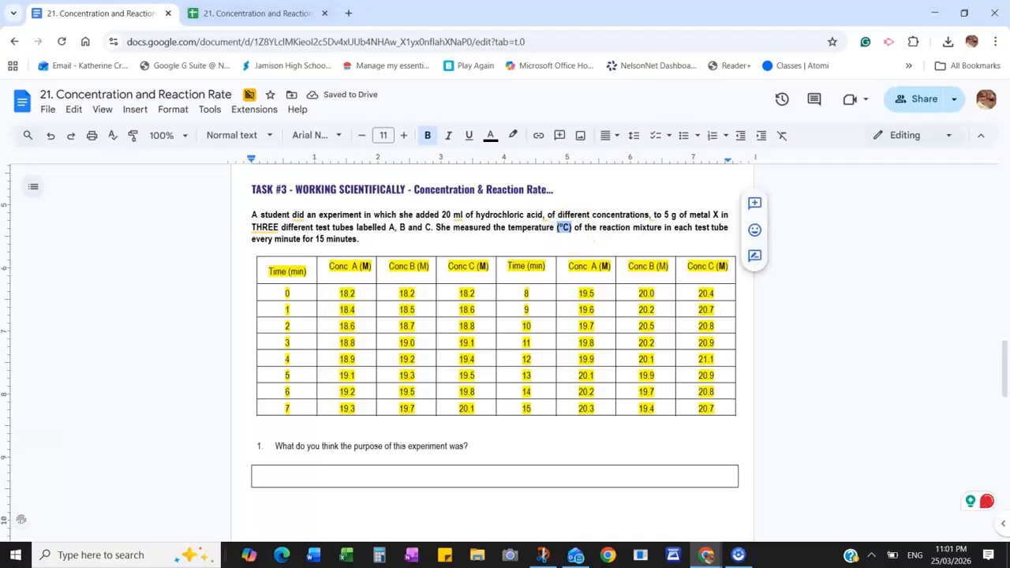
- Switch to the spreadsheet and complete the merged heading above the concentration columns as "Temperature (°C)"
{"action": "left_click", "coordinate": [260, 13]}
{"action": "left_click", "coordinate": [244, 196]}
{"action": "double_click", "coordinate": [213, 198]}
{"action": "left_click", "coordinate": [182, 196]}
{"action": "type", "text": "(°C)"}
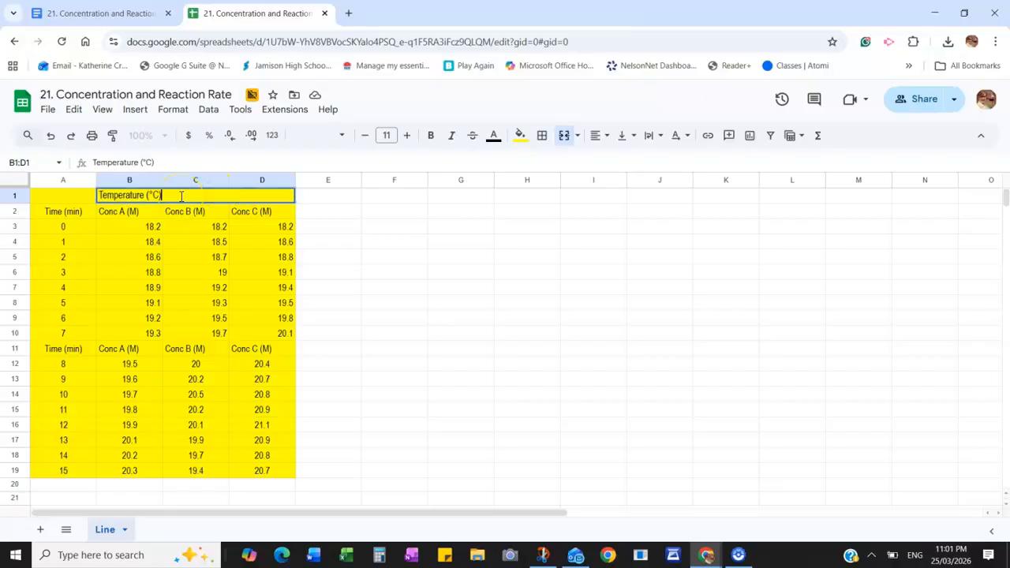
{"action": "left_click", "coordinate": [144, 210]}
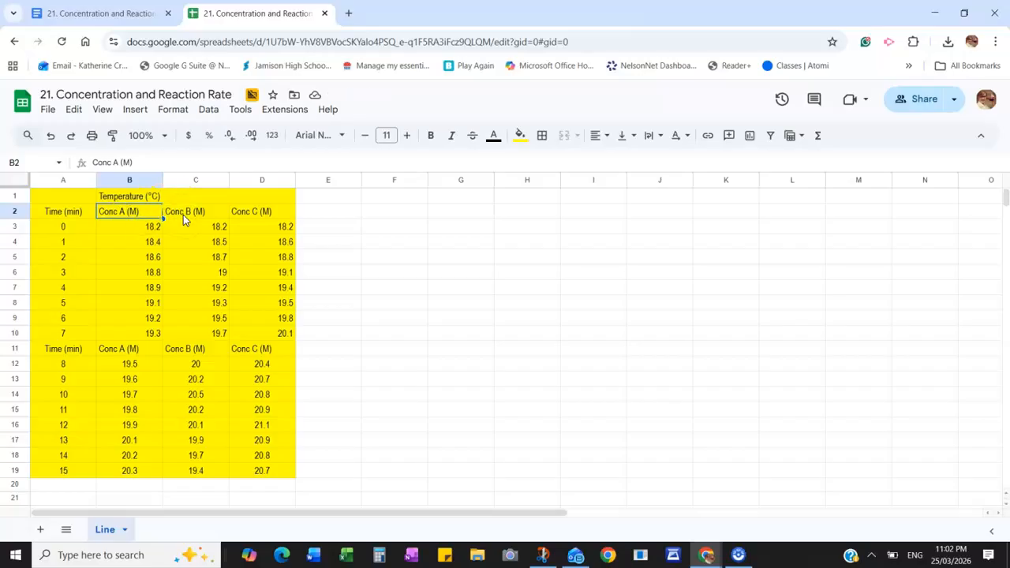
- Change the header in B2 to "HCl Conc. A (M)" and fill it across to C2 and D2
{"action": "double_click", "coordinate": [99, 209]}
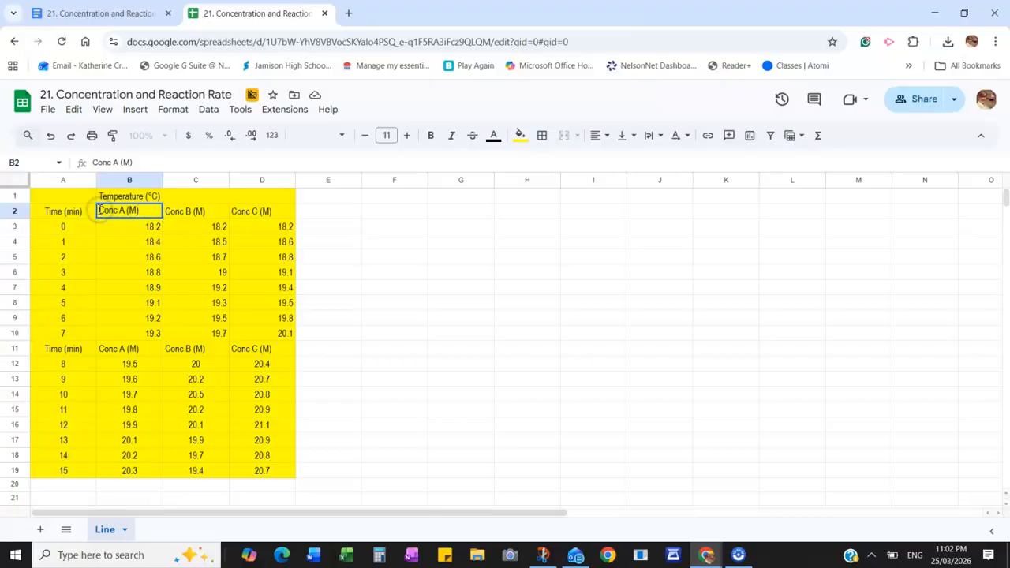
{"action": "type", "text": "HCl"}
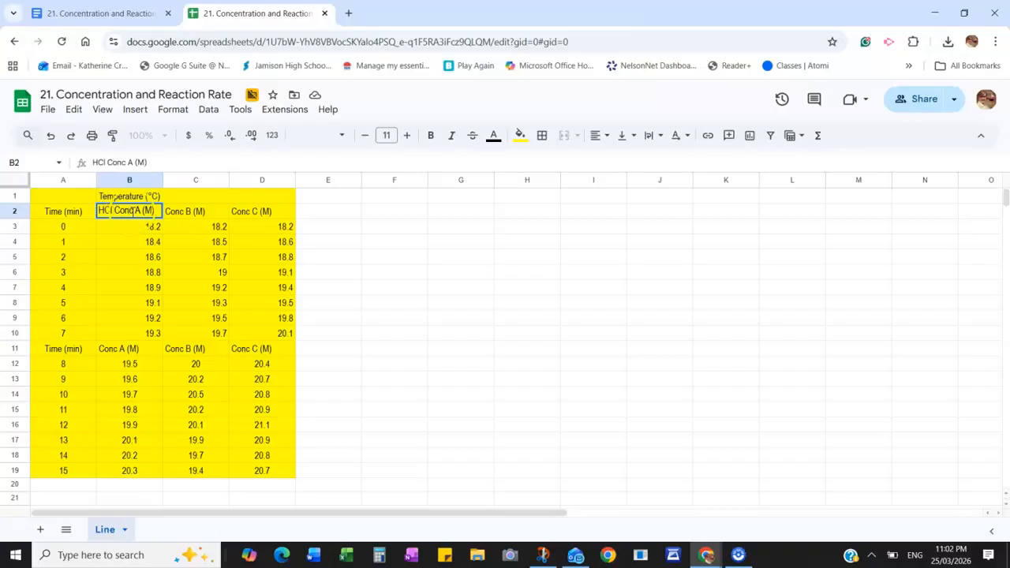
{"action": "left_click", "coordinate": [132, 211]}
{"action": "type", "text": "."}
{"action": "left_click", "coordinate": [142, 227]}
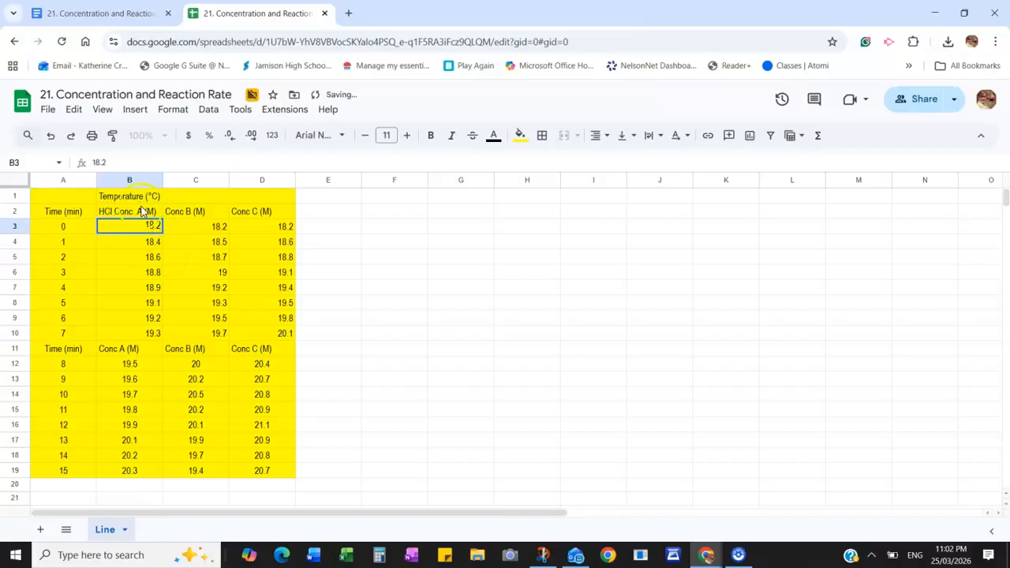
{"action": "left_click", "coordinate": [138, 211]}
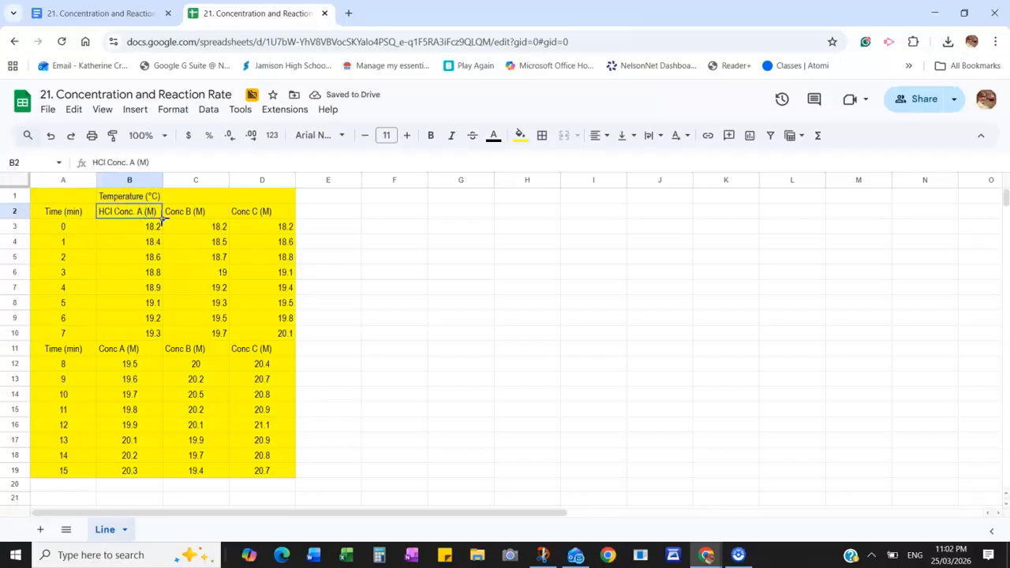
{"action": "left_click_drag", "start_coordinate": [161, 219], "coordinate": [237, 222]}
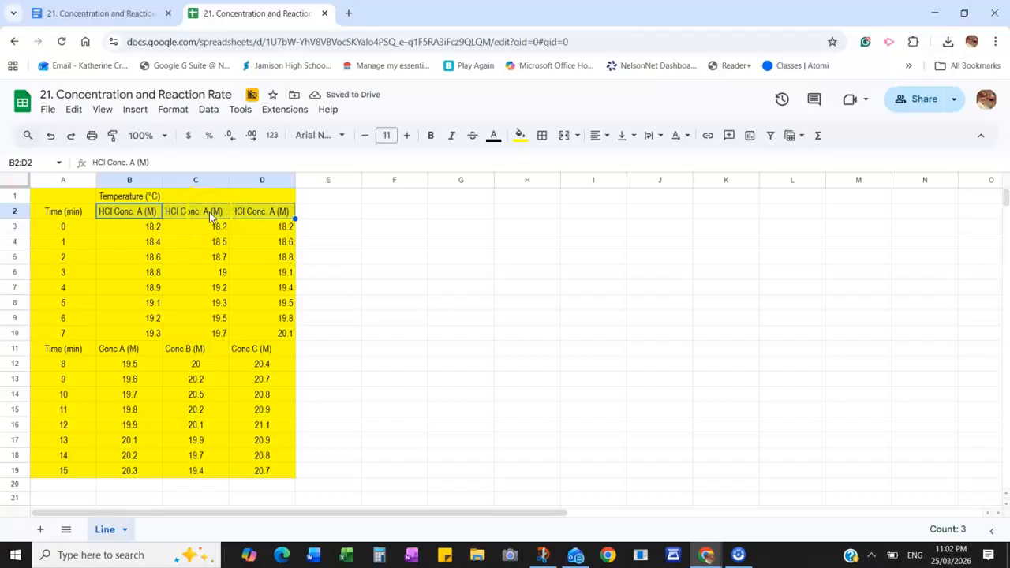
- Edit the header in C2 to read "HCl Conc. B (M)"
{"action": "left_click", "coordinate": [211, 212]}
{"action": "double_click", "coordinate": [211, 212]}
{"action": "key", "text": "BackSpace"}
{"action": "key", "text": "BackSpace"}
{"action": "key", "text": "BackSpace"}
{"action": "key", "text": "BackSpace"}
{"action": "key", "text": "BackSpace"}
{"action": "key", "text": "BackSpace"}
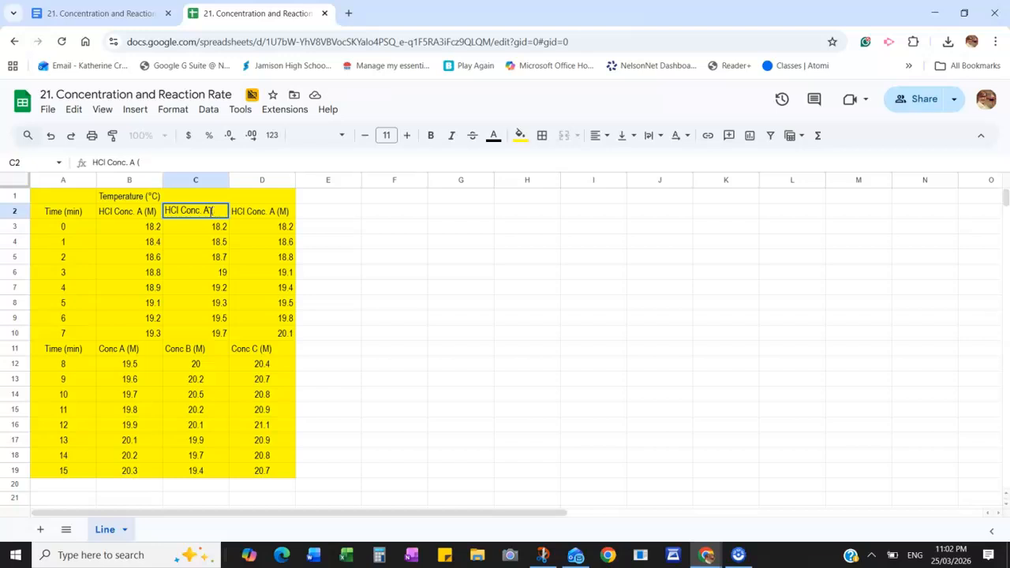
{"action": "type", "text": "B (M)"}
- Edit the header in D2 to read "HCl Conc. C (M)"
{"action": "left_click", "coordinate": [270, 212]}
{"action": "double_click", "coordinate": [272, 212]}
{"action": "double_click", "coordinate": [272, 212]}
{"action": "key", "text": "BackSpace"}
{"action": "type", "text": "C"}
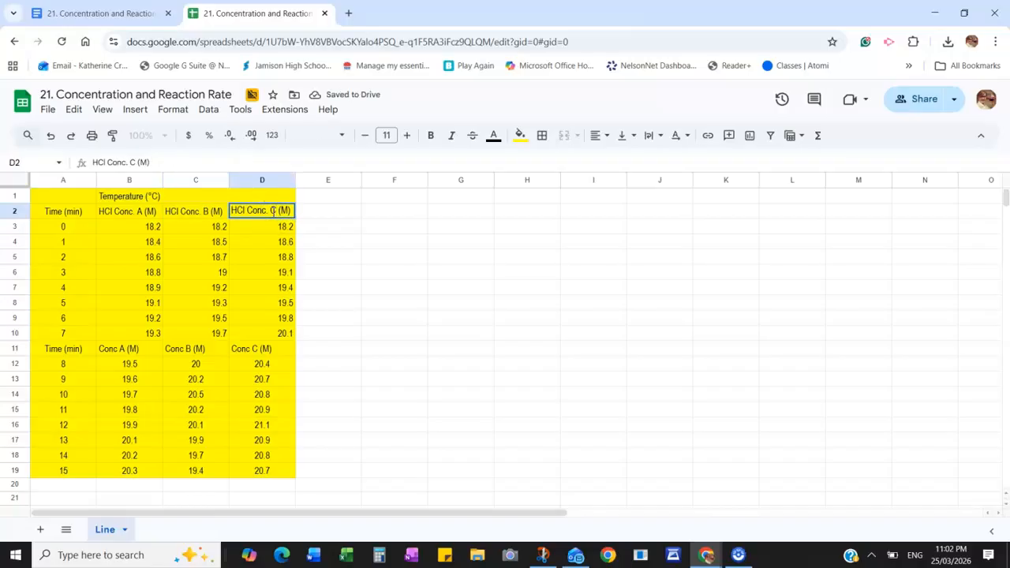
{"action": "left_click", "coordinate": [234, 260]}
- Merge cells A1:A2 so the "Time (min)" header spans both heading rows
{"action": "left_click_drag", "start_coordinate": [70, 204], "coordinate": [174, 213]}
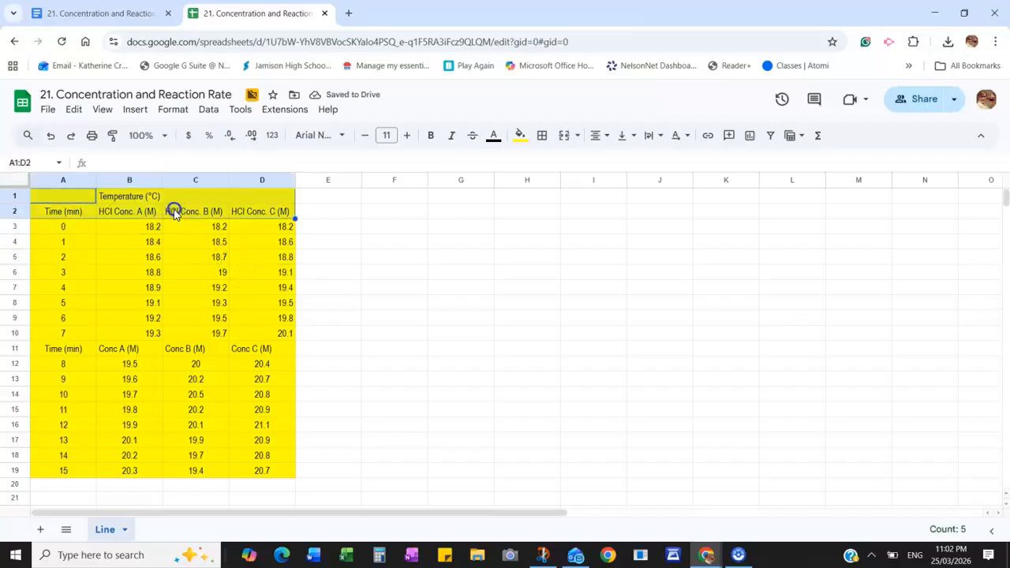
{"action": "left_click", "coordinate": [147, 196]}
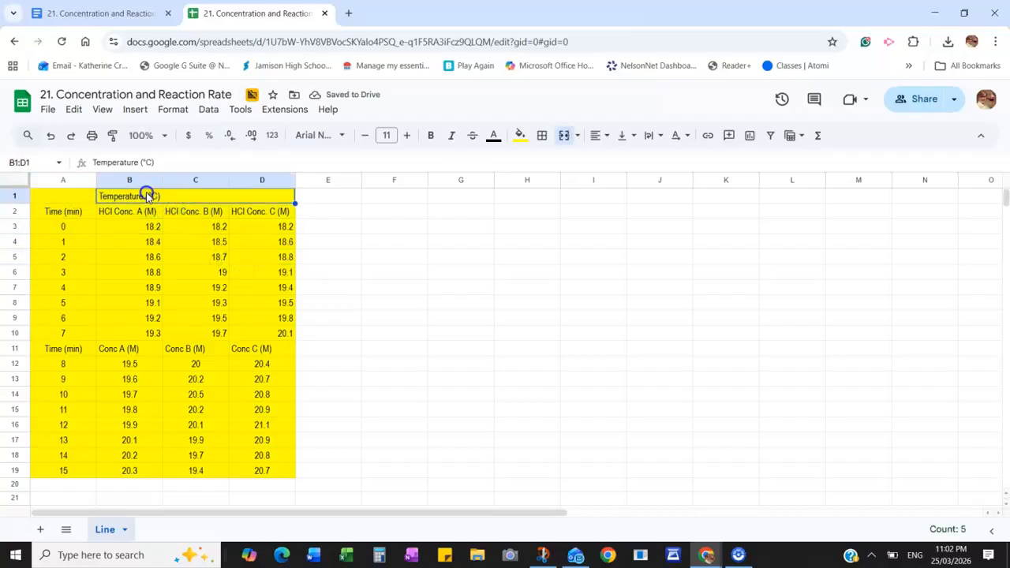
{"action": "left_click", "coordinate": [87, 207]}
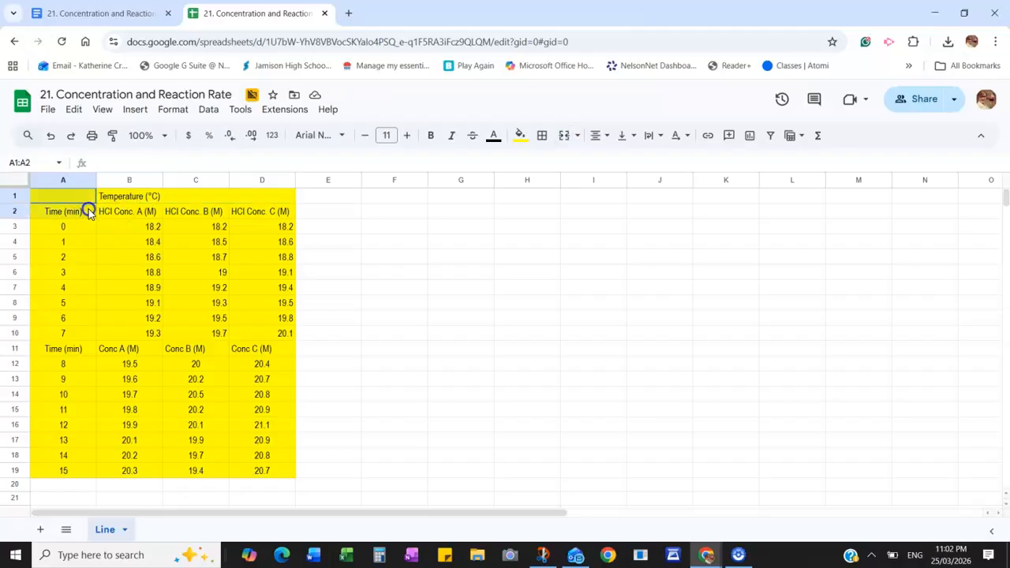
{"action": "left_click", "coordinate": [564, 136]}
{"action": "left_click", "coordinate": [579, 137]}
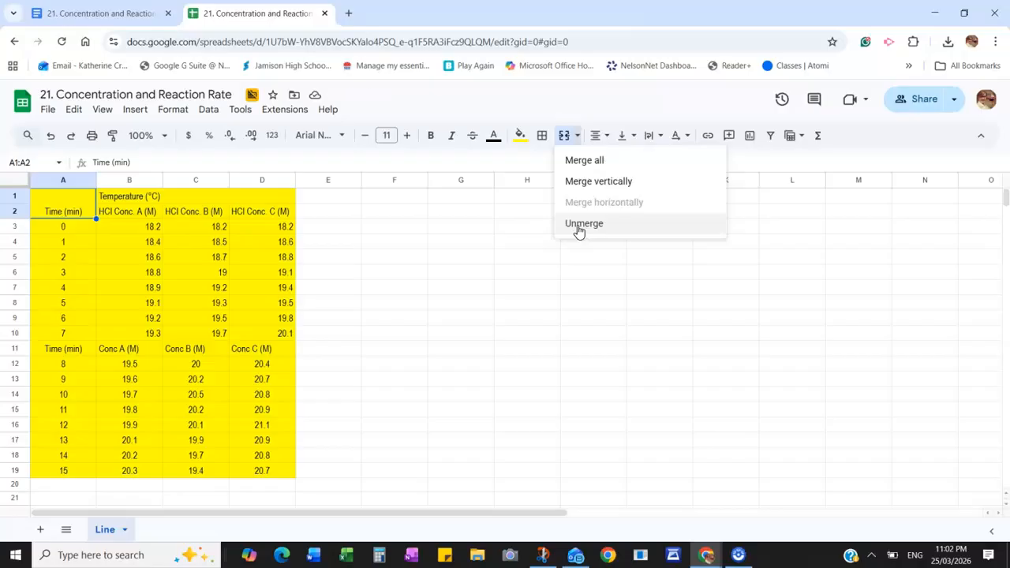
{"action": "left_click", "coordinate": [576, 184]}
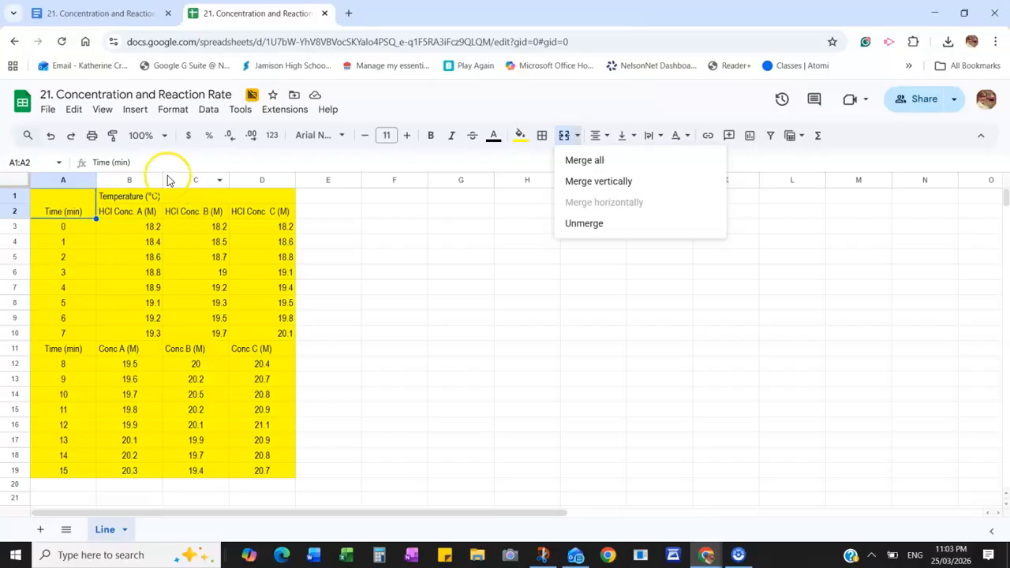
{"action": "left_click", "coordinate": [171, 110]}
{"action": "mouse_move", "coordinate": [135, 117]}
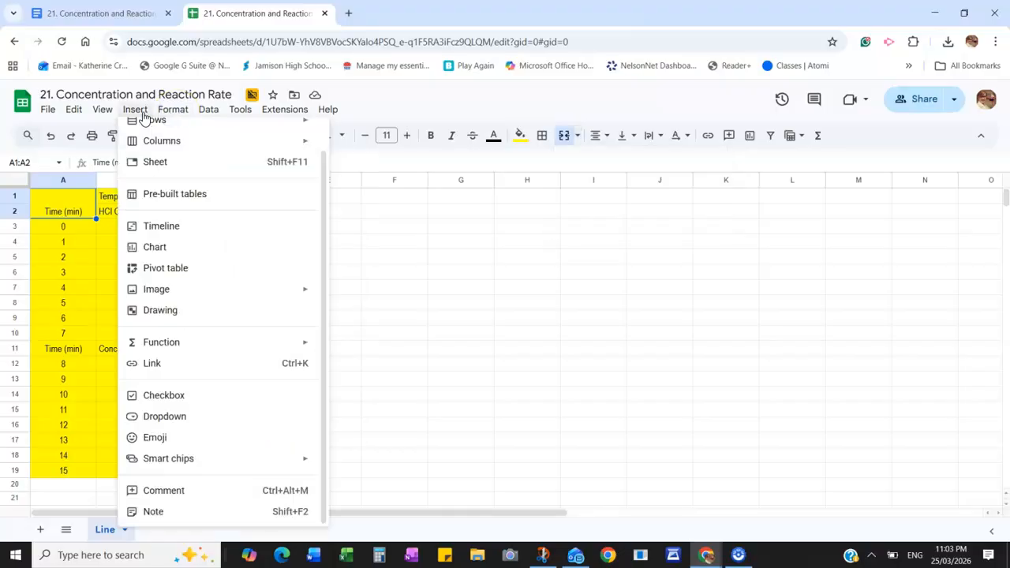
{"action": "left_click", "coordinate": [175, 112]}
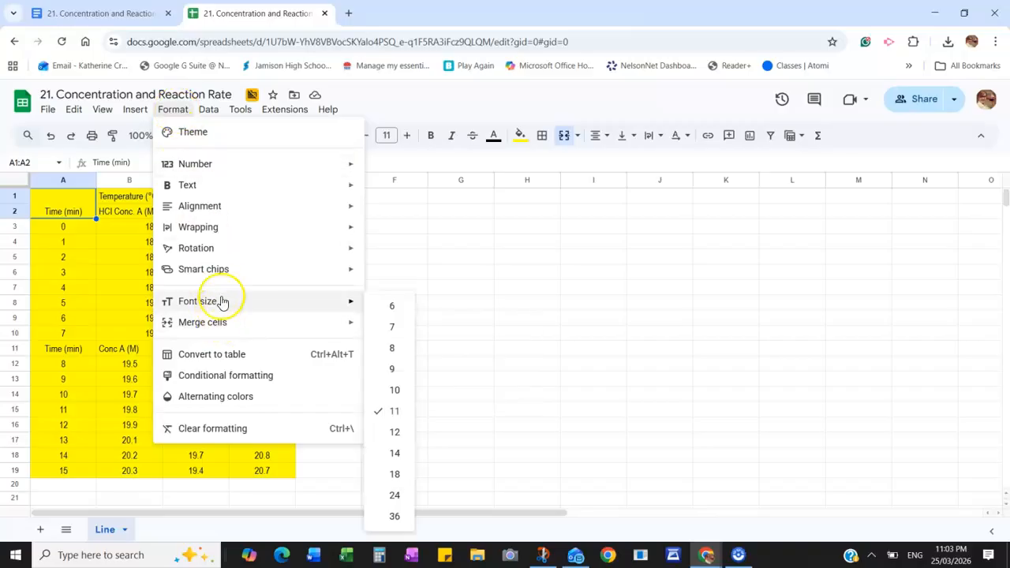
{"action": "mouse_move", "coordinate": [205, 248]}
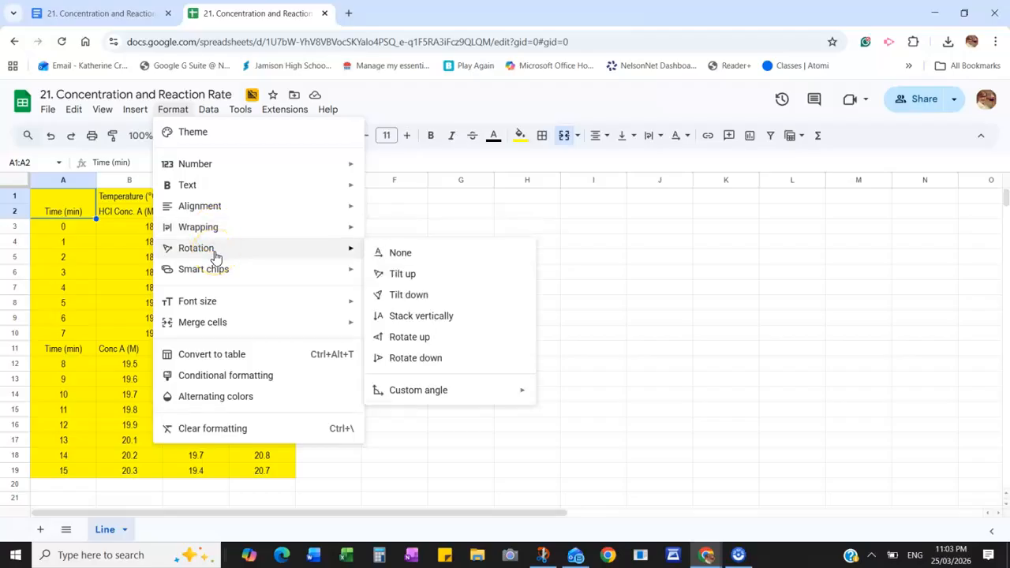
{"action": "left_click", "coordinate": [463, 199]}
{"action": "scroll", "coordinate": [262, 331], "scroll_direction": "down", "scroll_amount": 1}
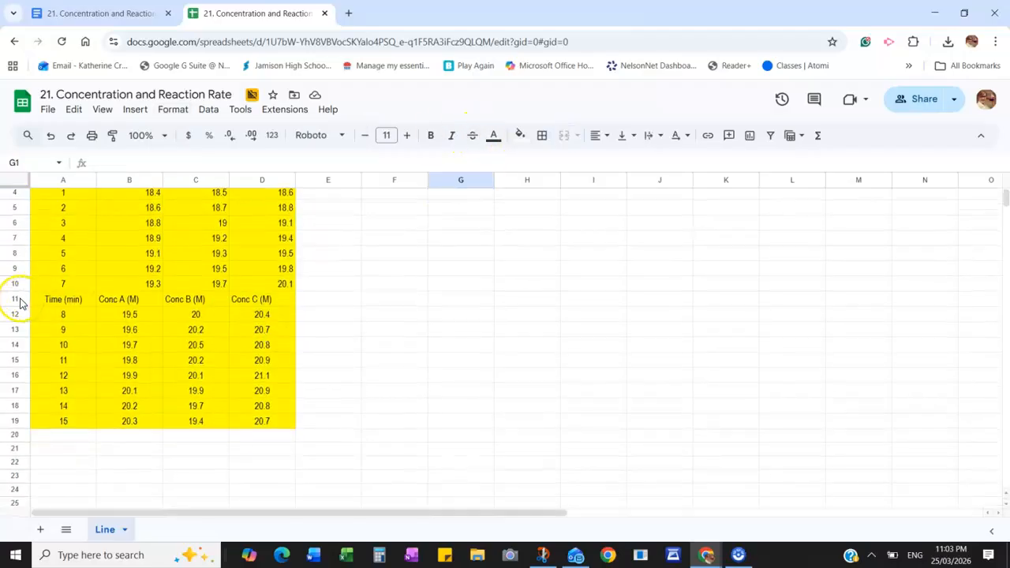
{"action": "left_click", "coordinate": [75, 112]}
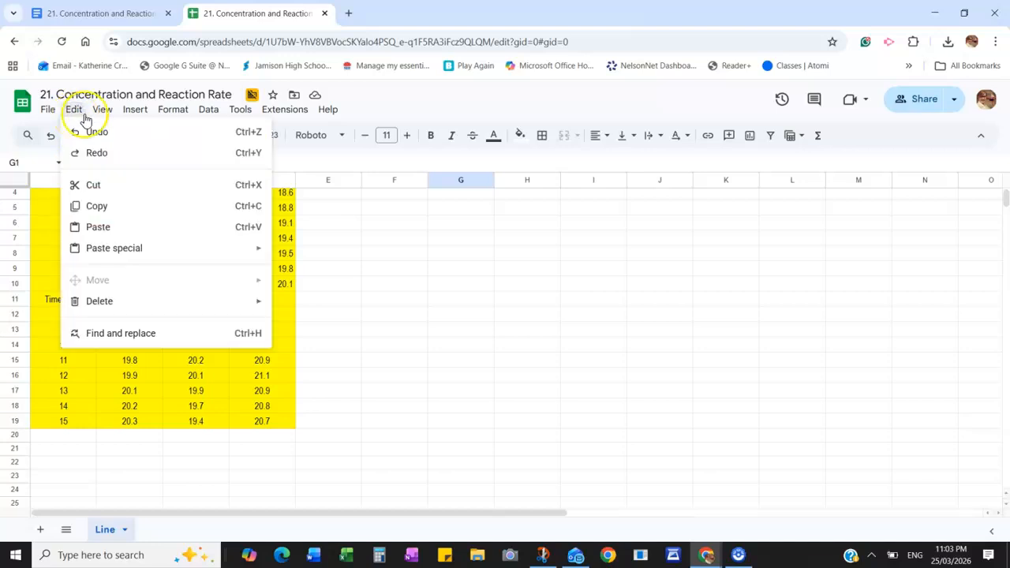
{"action": "mouse_move", "coordinate": [98, 114]}
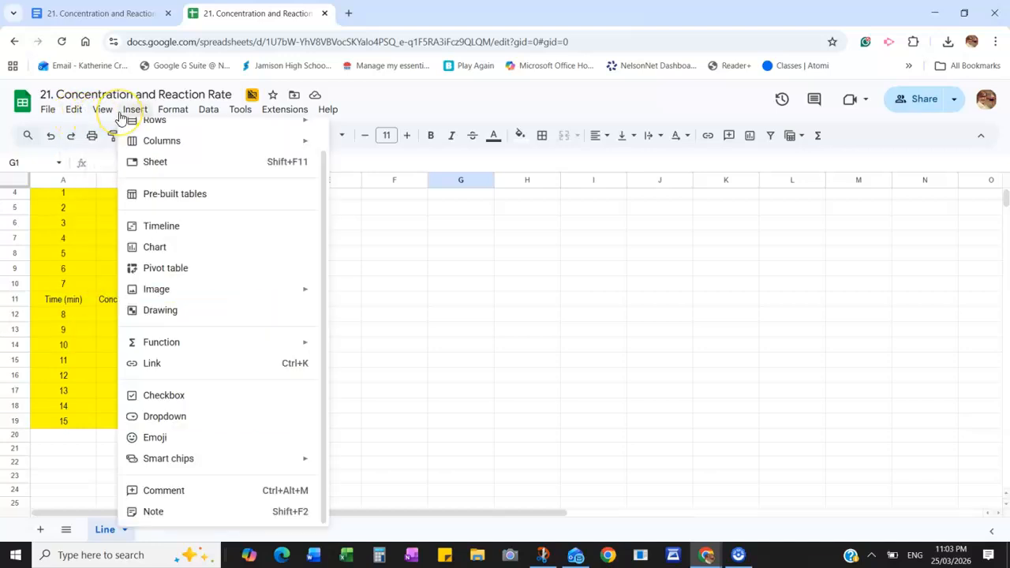
{"action": "left_click", "coordinate": [403, 347]}
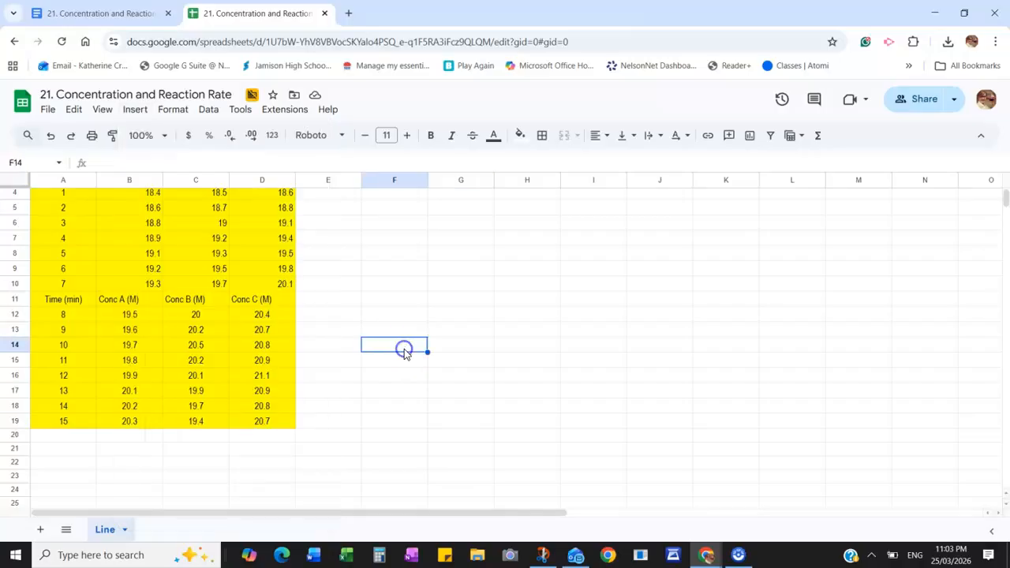
{"action": "scroll", "coordinate": [246, 331], "scroll_direction": "up", "scroll_amount": 1}
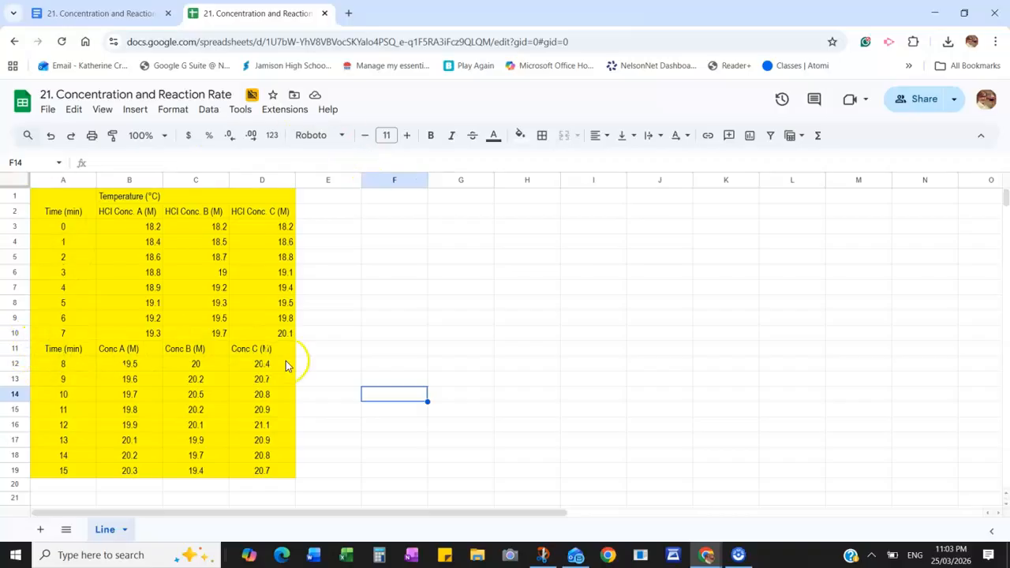
- Delete row 11, which holds the repeated column headers in the middle of the data
{"action": "left_click", "coordinate": [14, 348]}
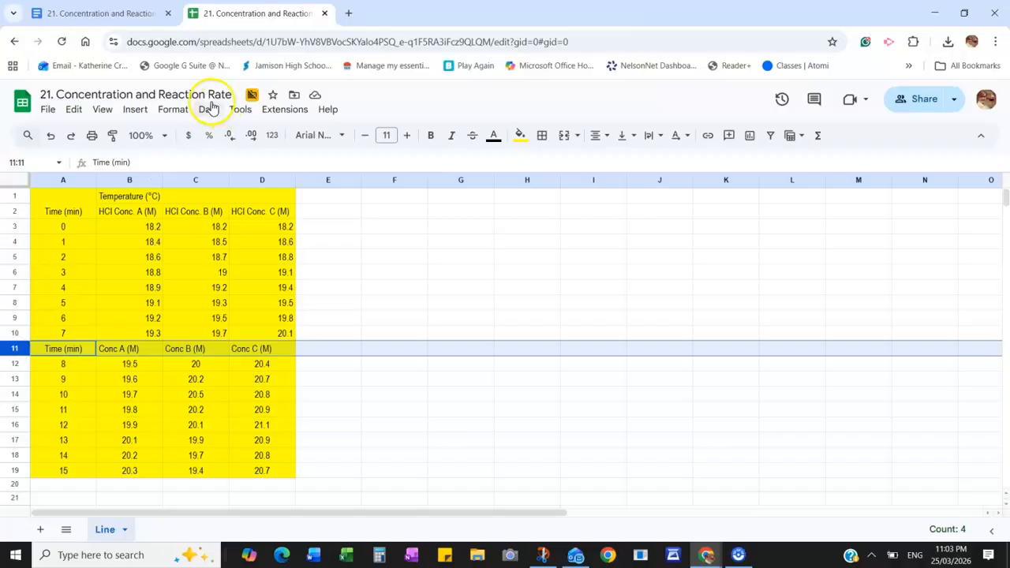
{"action": "left_click", "coordinate": [84, 110]}
{"action": "mouse_move", "coordinate": [102, 291]}
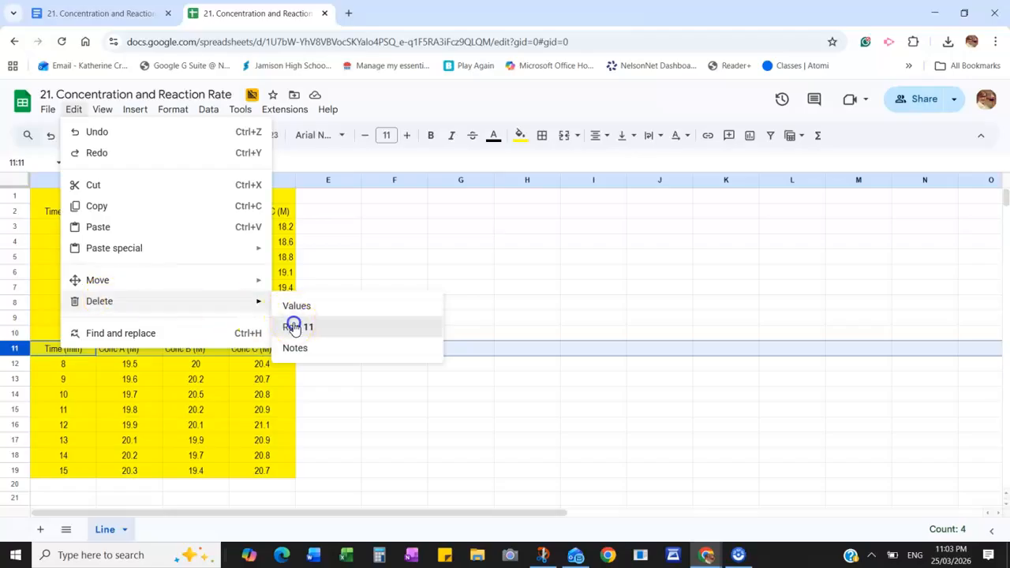
{"action": "left_click", "coordinate": [294, 326]}
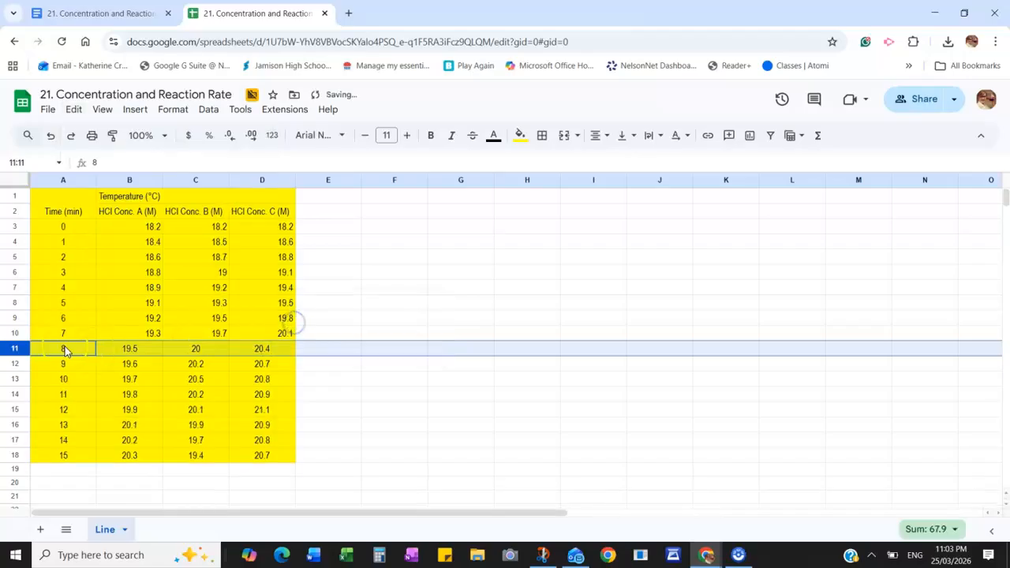
{"action": "right_click", "coordinate": [11, 348]}
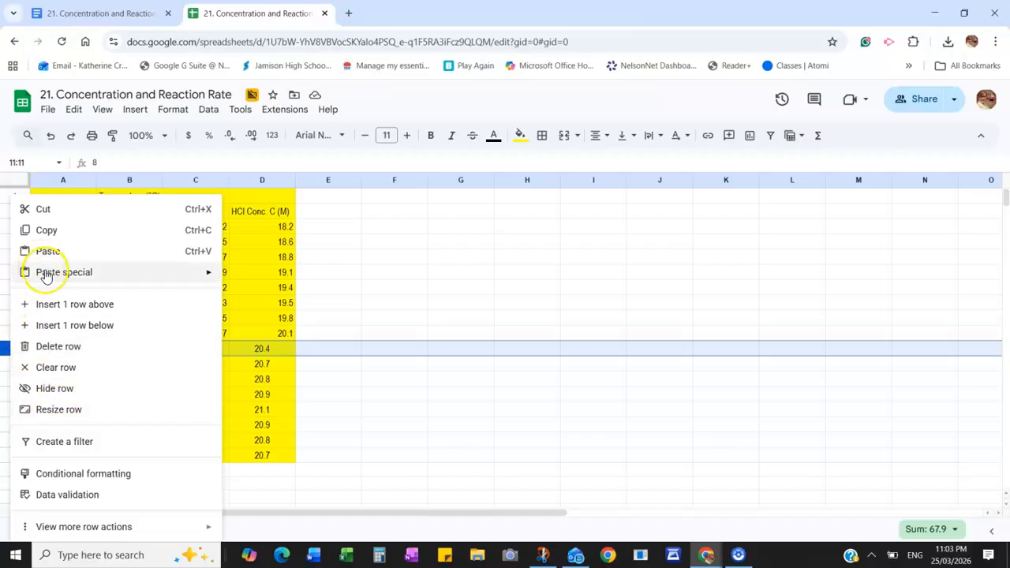
{"action": "left_click", "coordinate": [383, 423]}
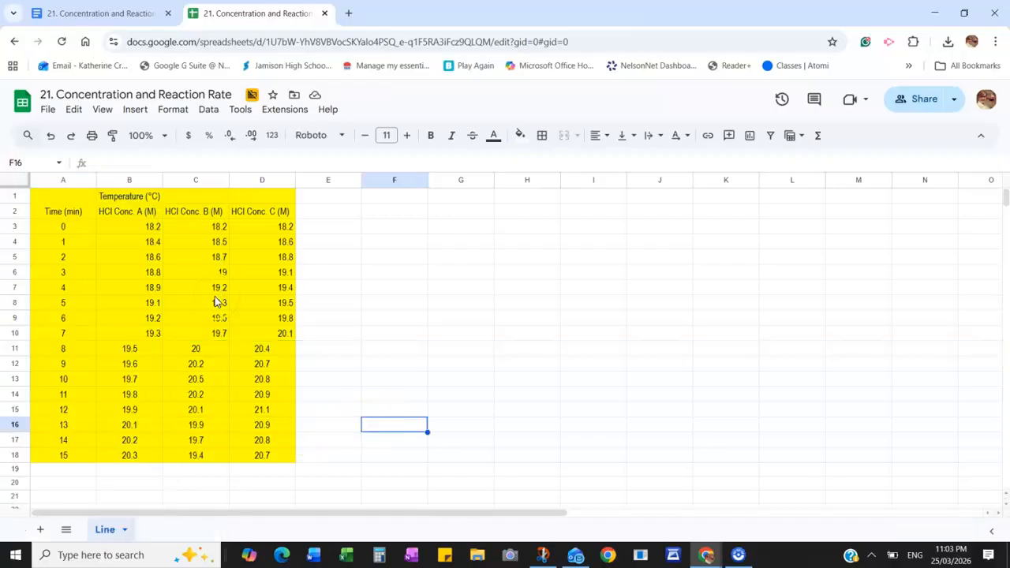
- Center the contents of cells B1:D10 horizontally, including the temperature heading and the concentration headers
{"action": "left_click_drag", "start_coordinate": [120, 207], "coordinate": [289, 318]}
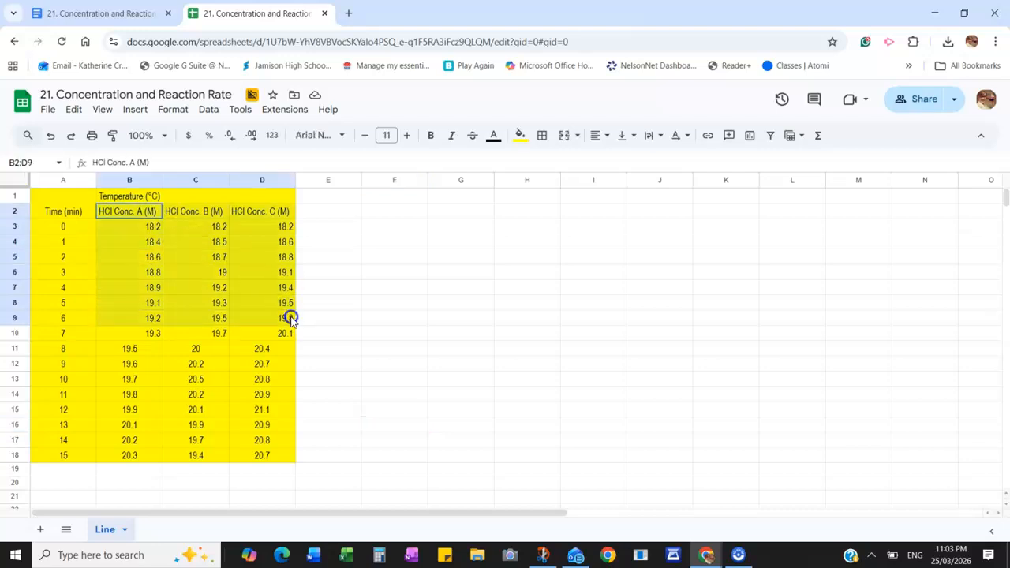
{"action": "left_click", "coordinate": [186, 203]}
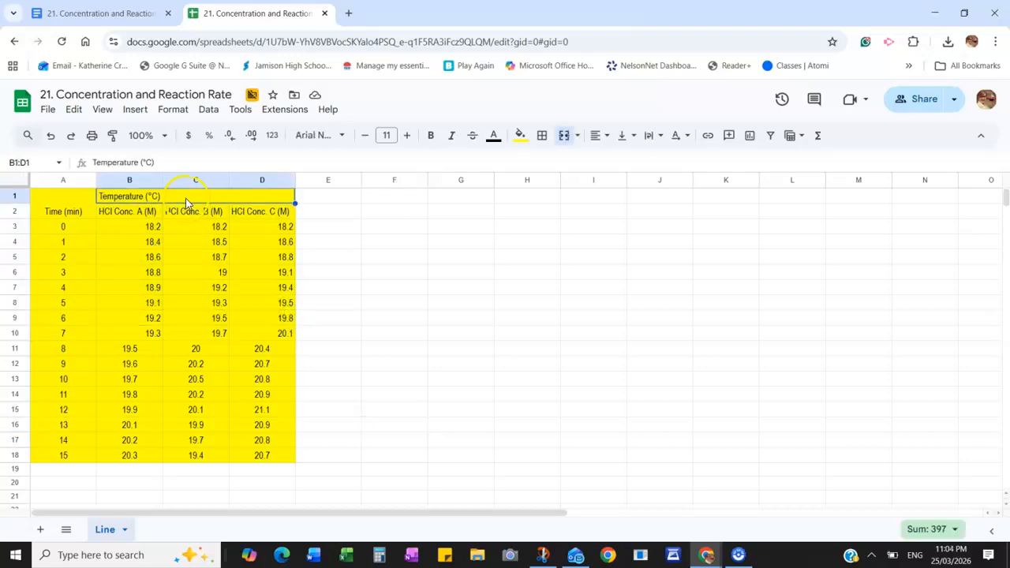
{"action": "left_click", "coordinate": [329, 228]}
{"action": "left_click_drag", "start_coordinate": [159, 197], "coordinate": [289, 334]}
{"action": "left_click", "coordinate": [570, 135]}
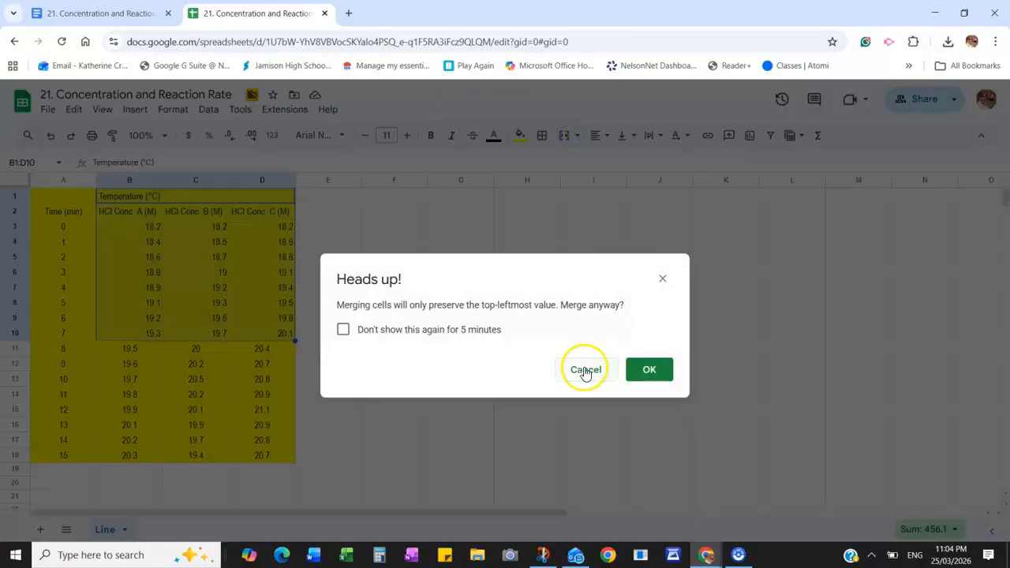
{"action": "left_click", "coordinate": [584, 370]}
{"action": "left_click", "coordinate": [601, 135]}
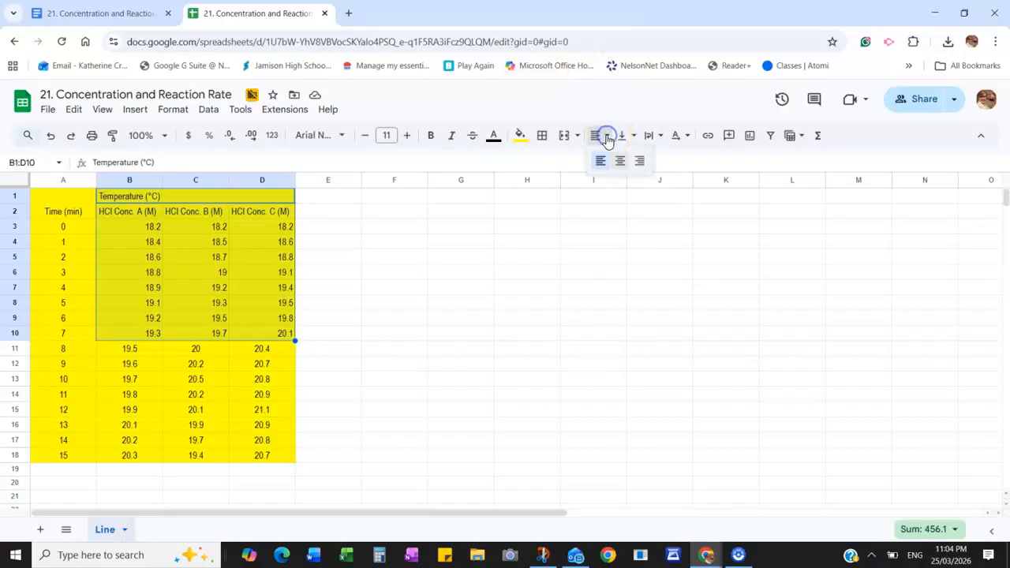
{"action": "left_click", "coordinate": [620, 160]}
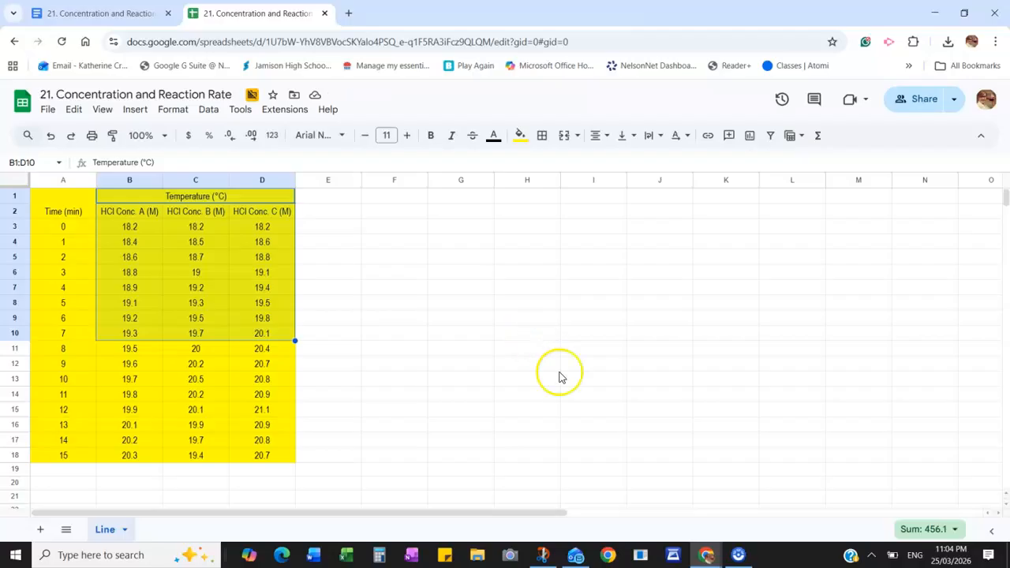
- Insert a chart from the data in A1:D18 and place it beside the table, clear of the data columns
{"action": "left_click", "coordinate": [306, 337]}
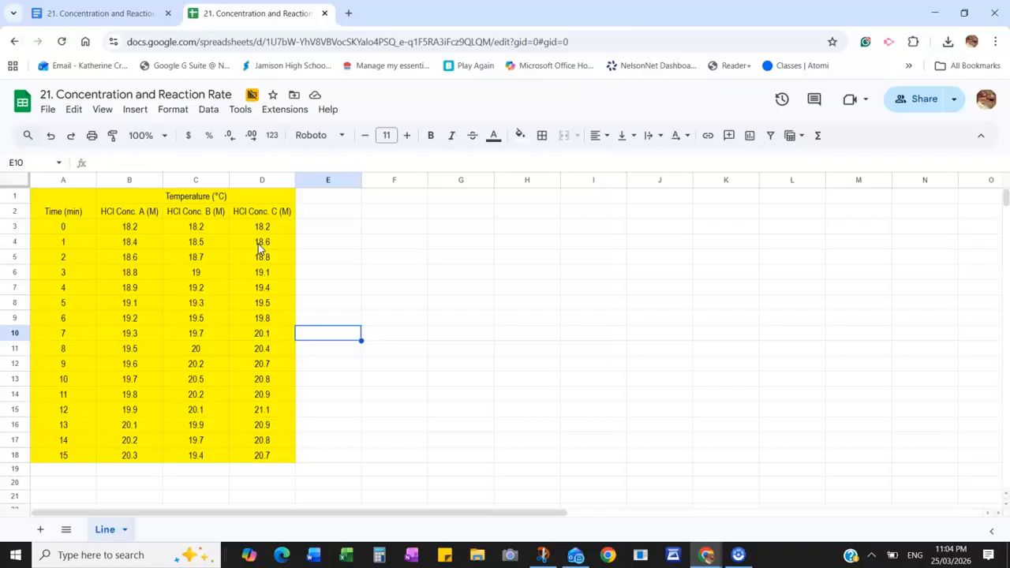
{"action": "left_click", "coordinate": [344, 229]}
{"action": "left_click", "coordinate": [65, 207]}
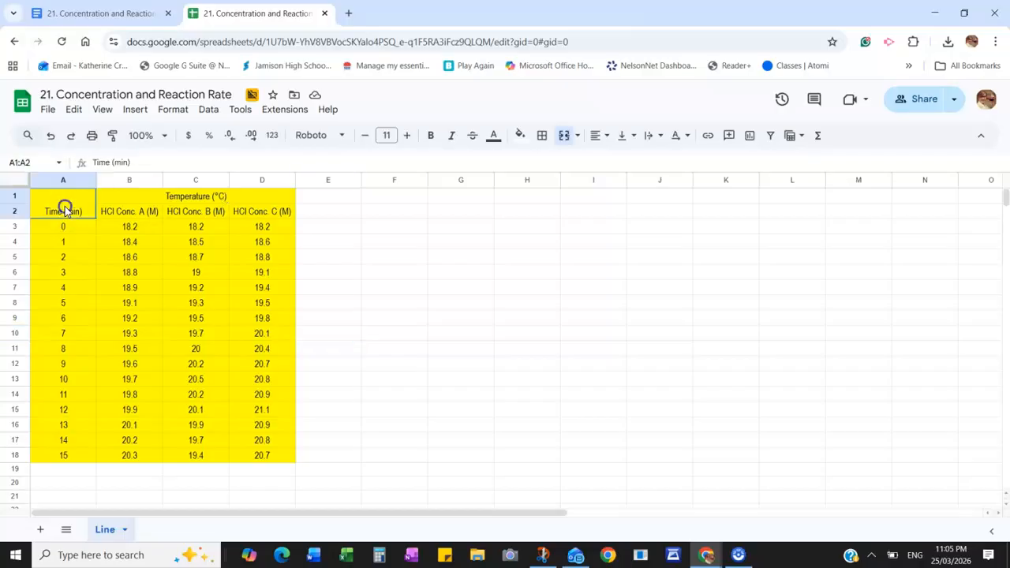
{"action": "left_click_drag", "start_coordinate": [65, 207], "coordinate": [272, 458]}
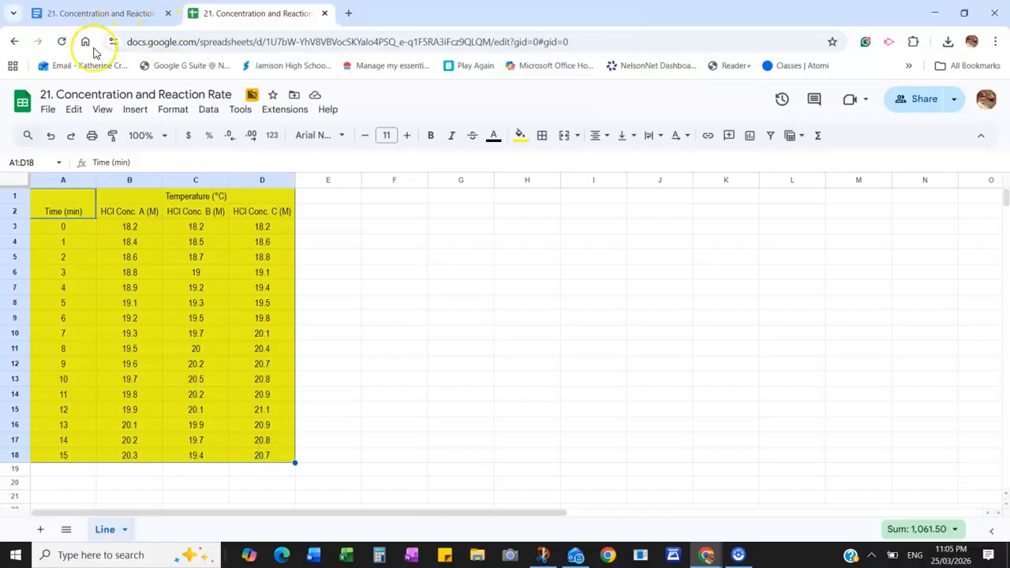
{"action": "left_click", "coordinate": [132, 112]}
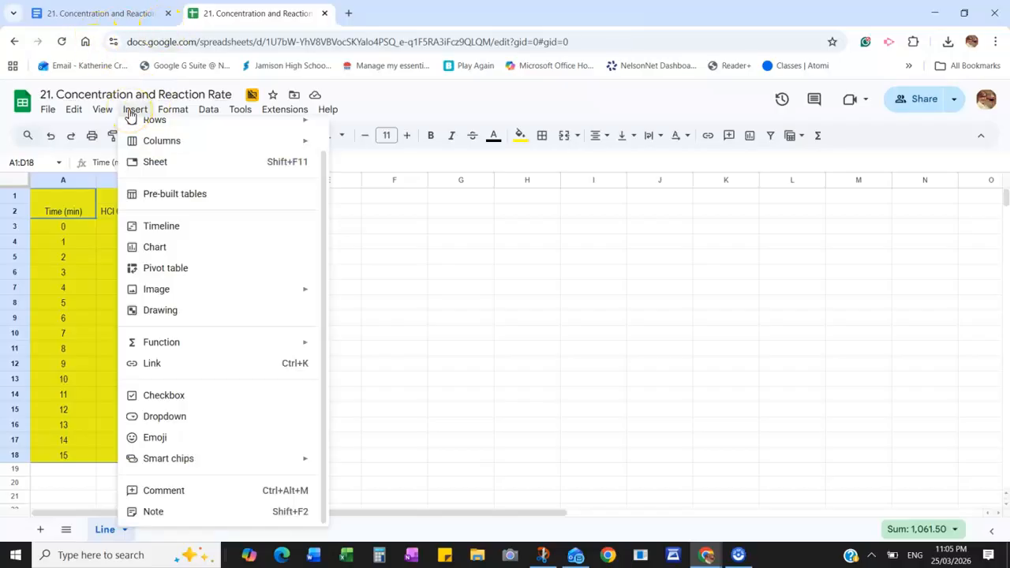
{"action": "left_click", "coordinate": [142, 253]}
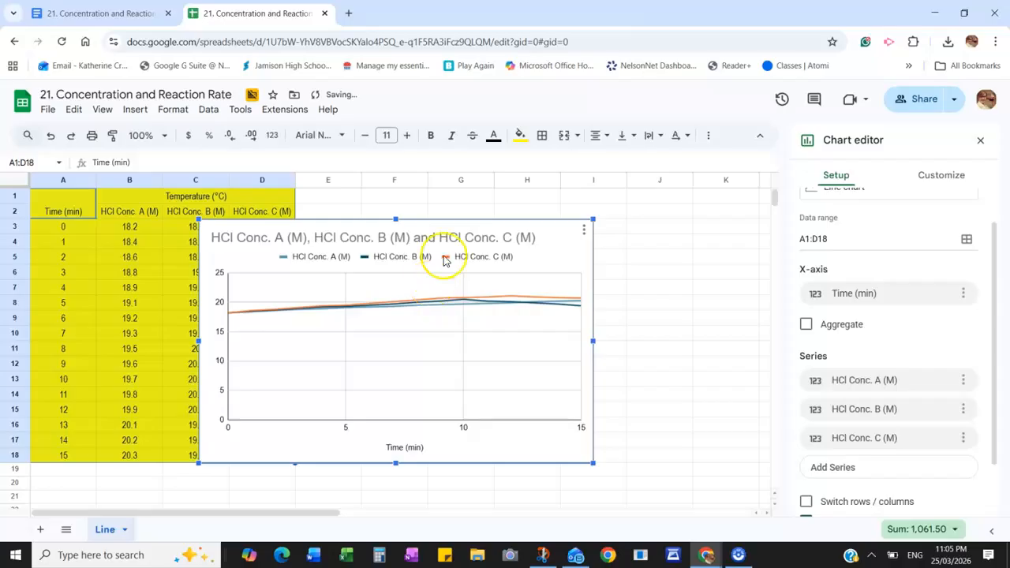
{"action": "left_click_drag", "start_coordinate": [570, 258], "coordinate": [694, 243]}
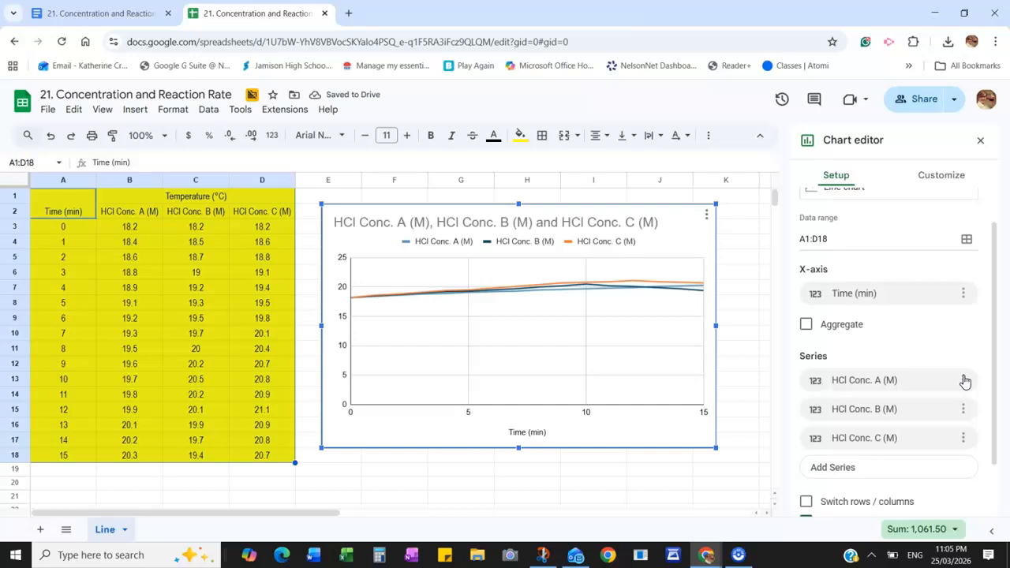
- Turn the chart's column A labels and row 1 headers off, and switch both options back on
{"action": "left_click_drag", "start_coordinate": [992, 330], "coordinate": [995, 334]}
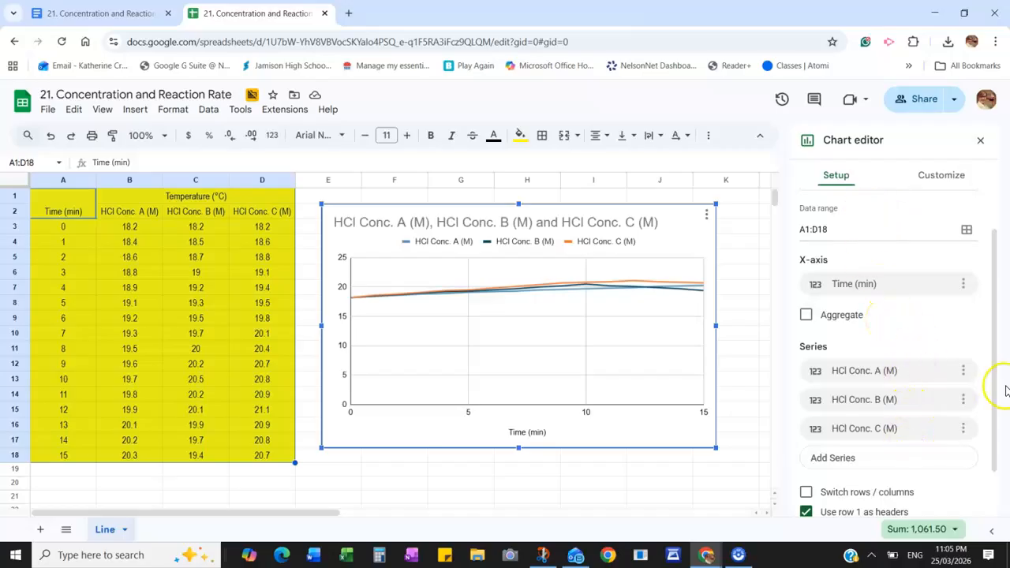
{"action": "left_click_drag", "start_coordinate": [995, 381], "coordinate": [997, 420]}
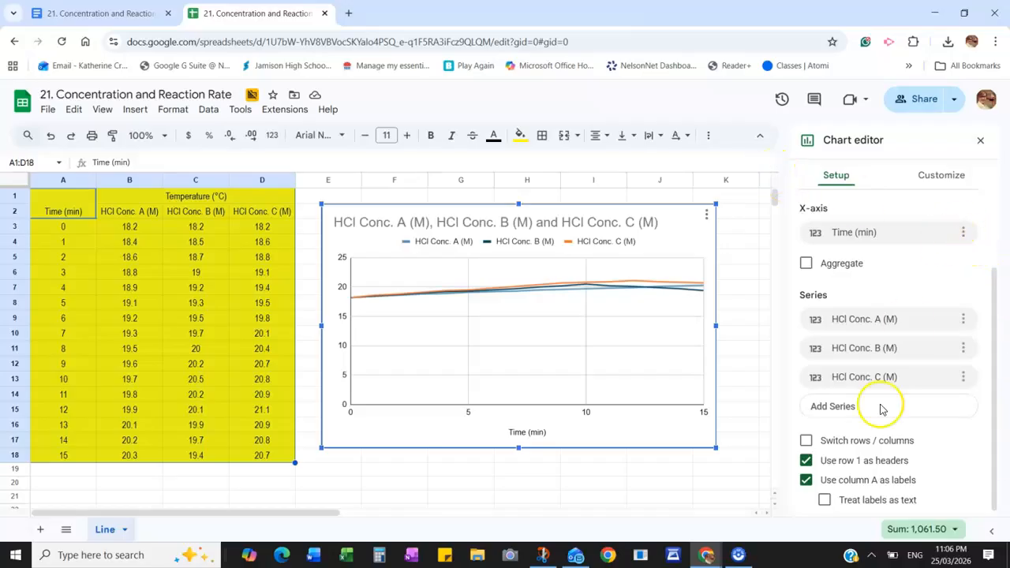
{"action": "scroll", "coordinate": [943, 433], "scroll_direction": "down", "scroll_amount": 1}
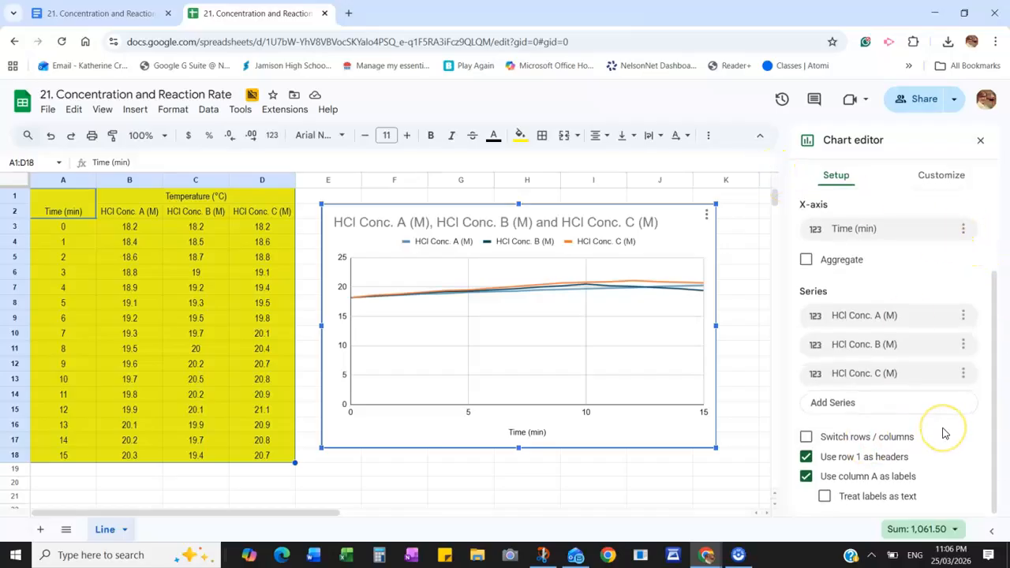
{"action": "scroll", "coordinate": [944, 434], "scroll_direction": "up", "scroll_amount": 1}
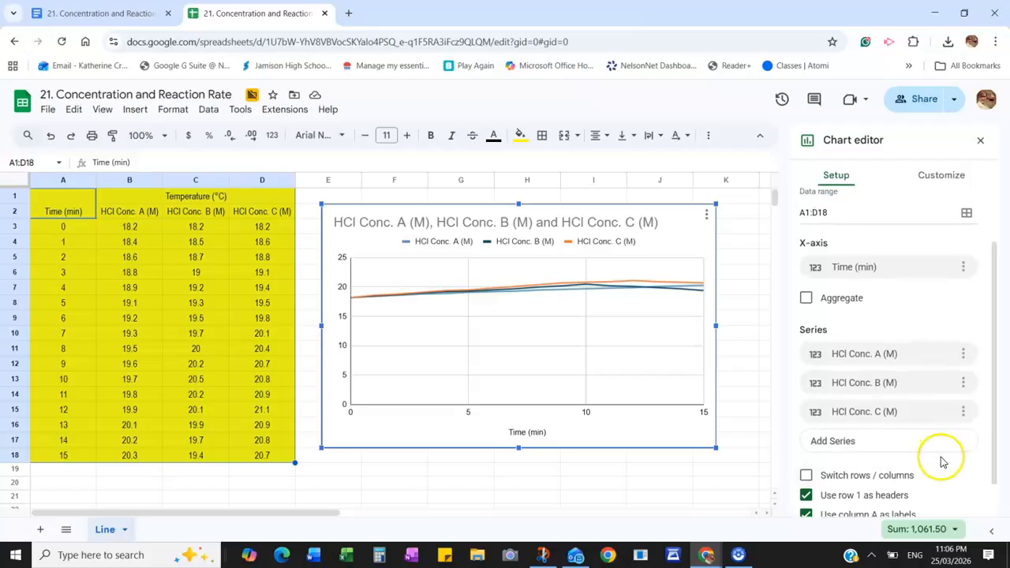
{"action": "scroll", "coordinate": [941, 462], "scroll_direction": "down", "scroll_amount": 1}
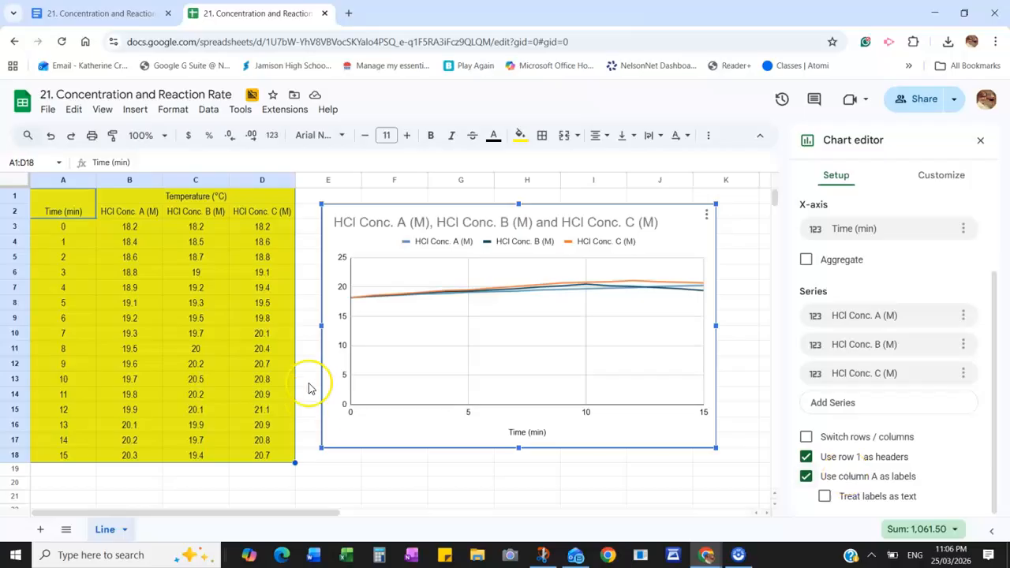
{"action": "left_click", "coordinate": [805, 477]}
{"action": "left_click", "coordinate": [808, 477]}
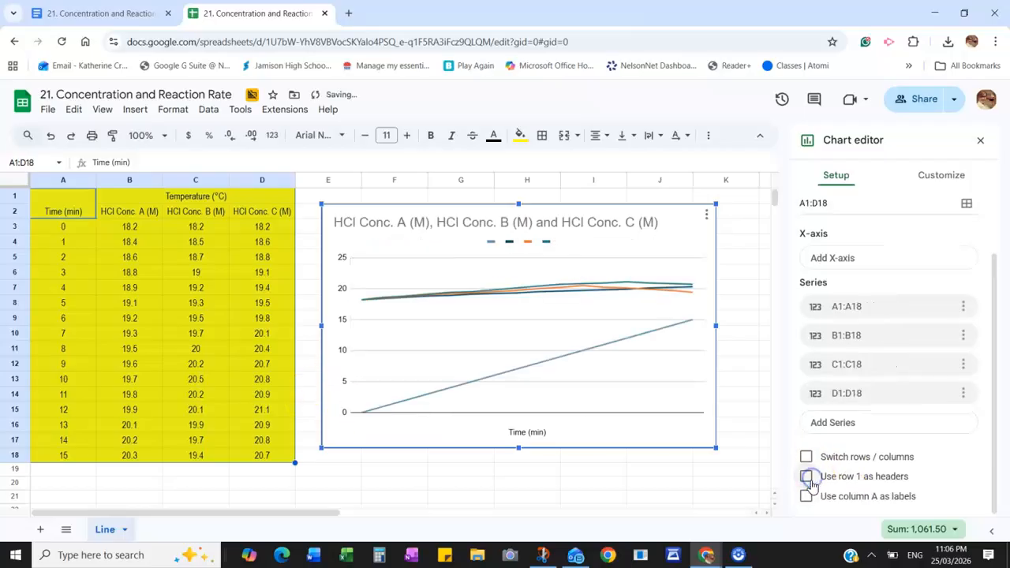
{"action": "left_click", "coordinate": [805, 478]}
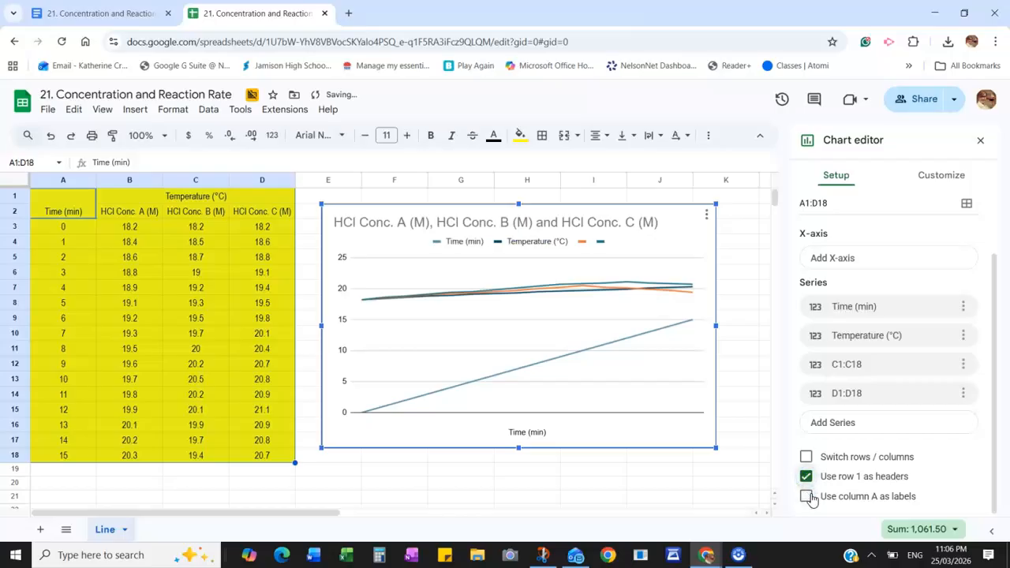
{"action": "left_click", "coordinate": [806, 496]}
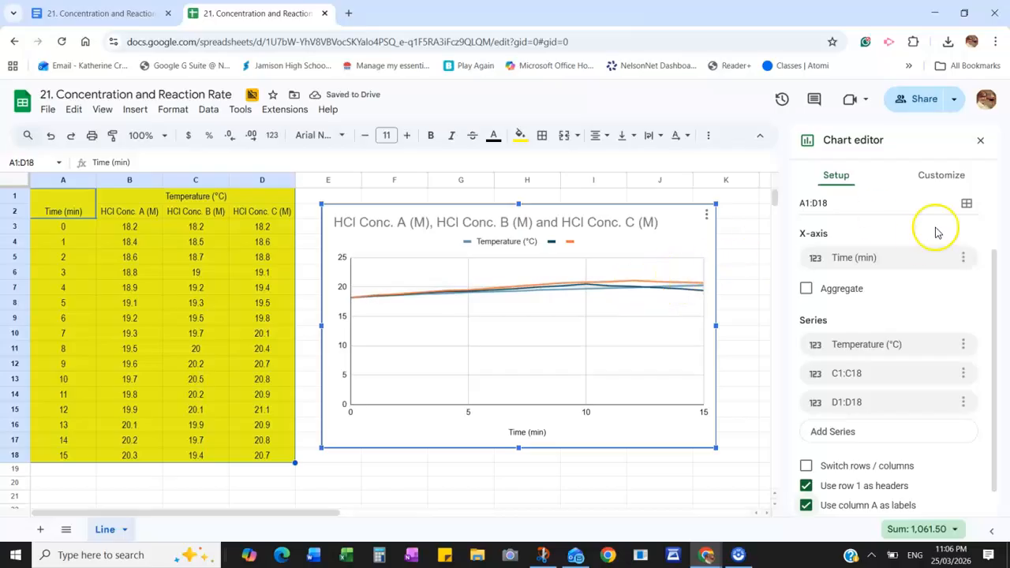
- Review the available chart types and the chart style options for the line chart
{"action": "scroll", "coordinate": [916, 276], "scroll_direction": "up", "scroll_amount": 2}
{"action": "left_click", "coordinate": [894, 228]}
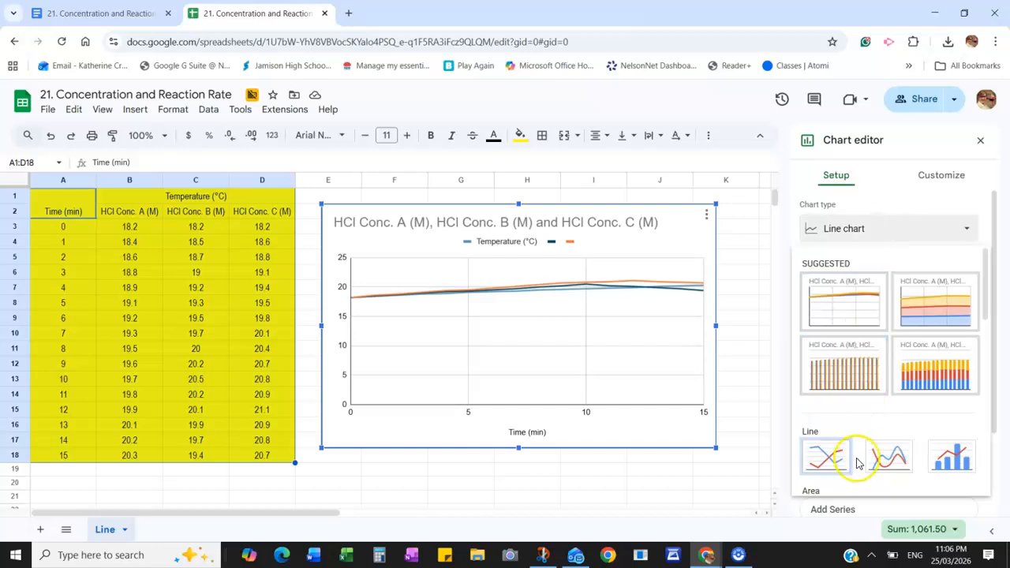
{"action": "scroll", "coordinate": [859, 457], "scroll_direction": "down", "scroll_amount": 5}
{"action": "scroll", "coordinate": [859, 447], "scroll_direction": "down", "scroll_amount": 1}
{"action": "scroll", "coordinate": [857, 426], "scroll_direction": "up", "scroll_amount": 5}
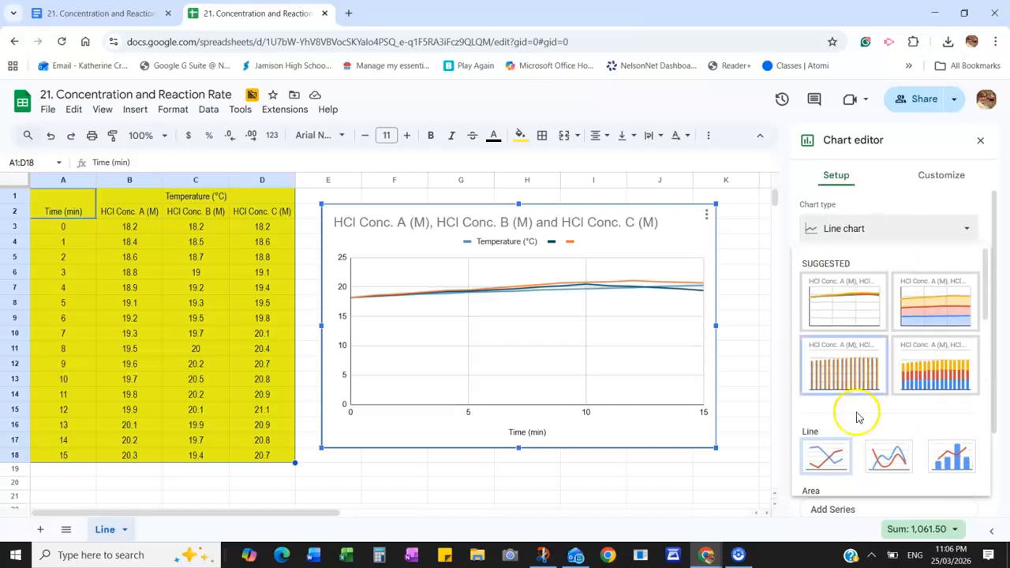
{"action": "left_click", "coordinate": [843, 226]}
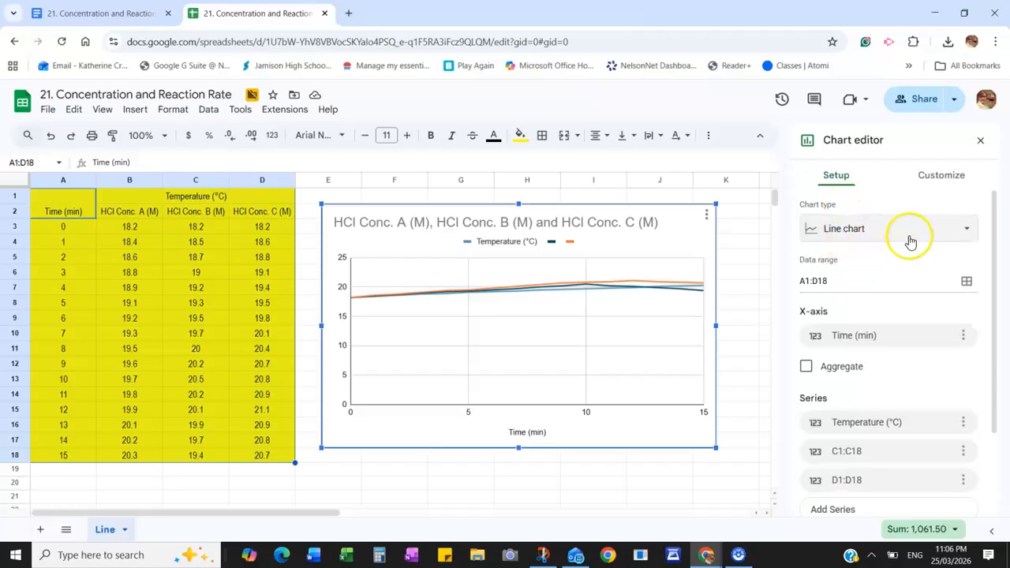
{"action": "left_click", "coordinate": [941, 189]}
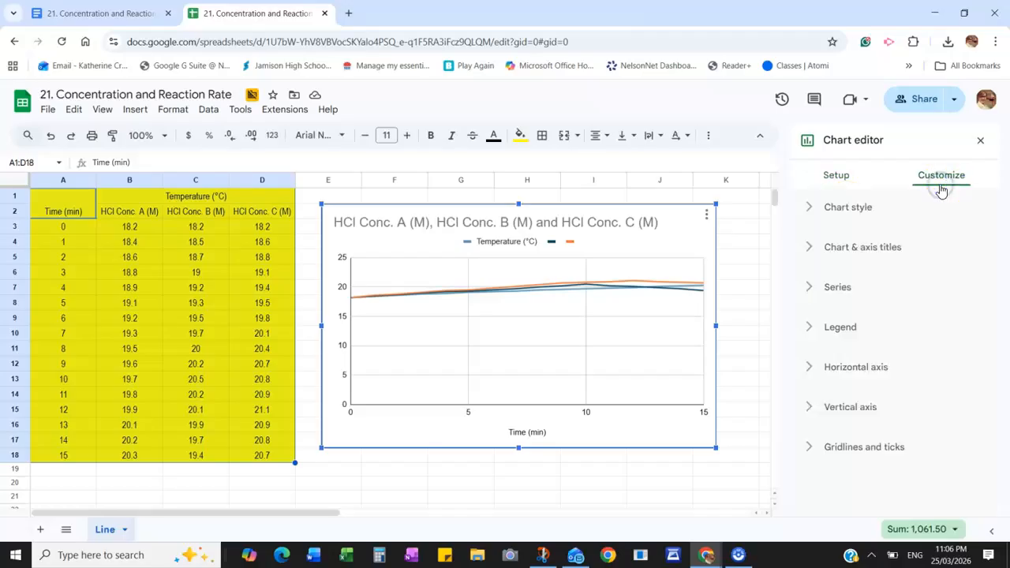
{"action": "left_click", "coordinate": [899, 207]}
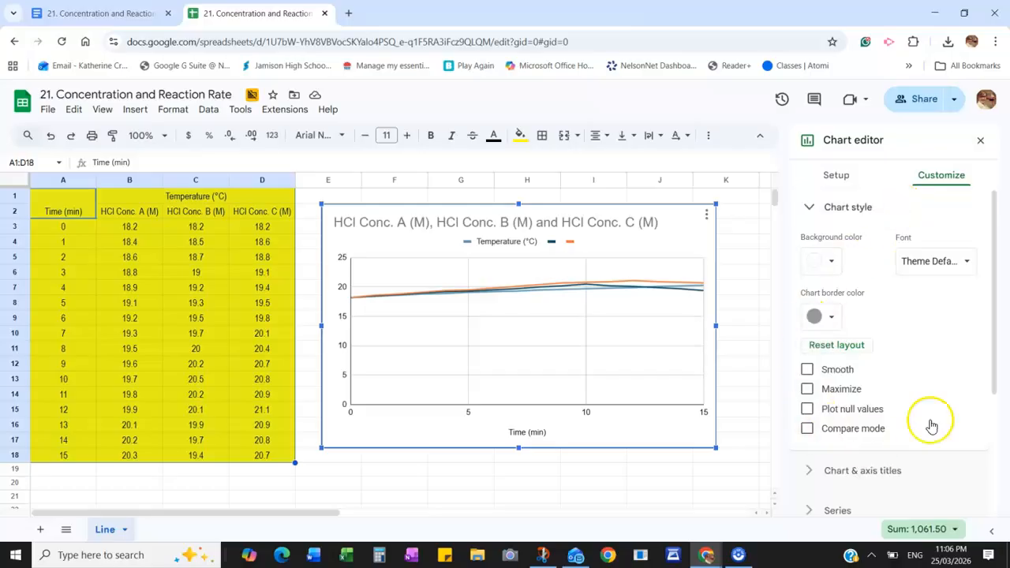
{"action": "left_click", "coordinate": [851, 207]}
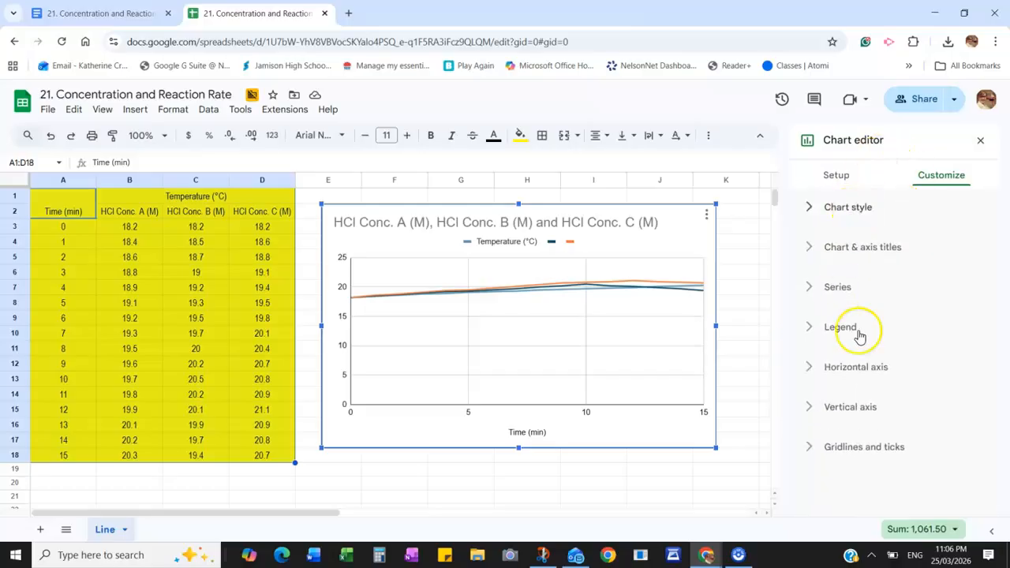
- Set the chart title to "Temperature of reaction by three different concentrations of HCl"
{"action": "left_click", "coordinate": [848, 251]}
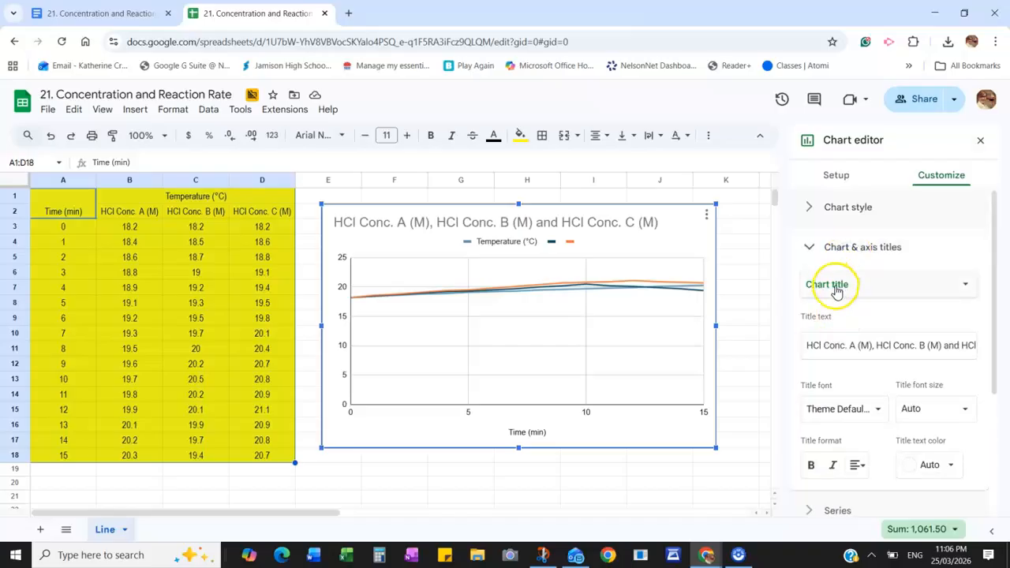
{"action": "left_click", "coordinate": [830, 354]}
{"action": "key", "text": "ctrl+a"}
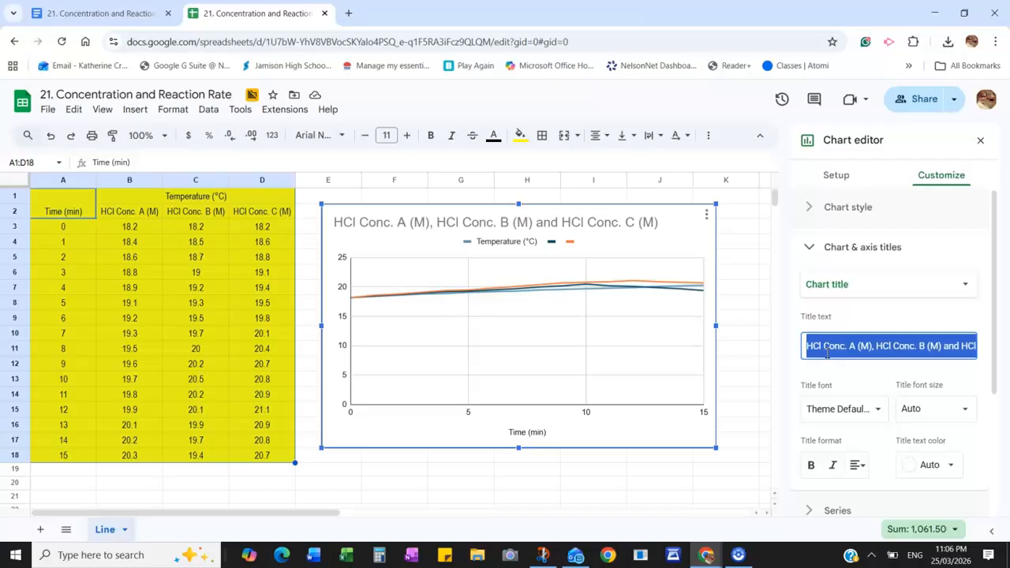
{"action": "type", "text": "Temperature of reaction by three"}
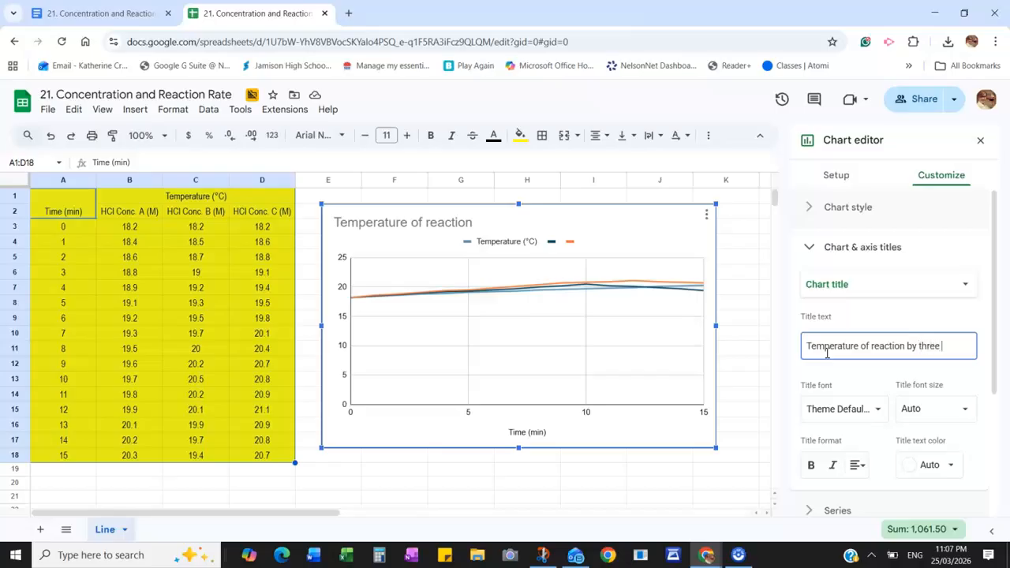
{"action": "type", "text": "different c"}
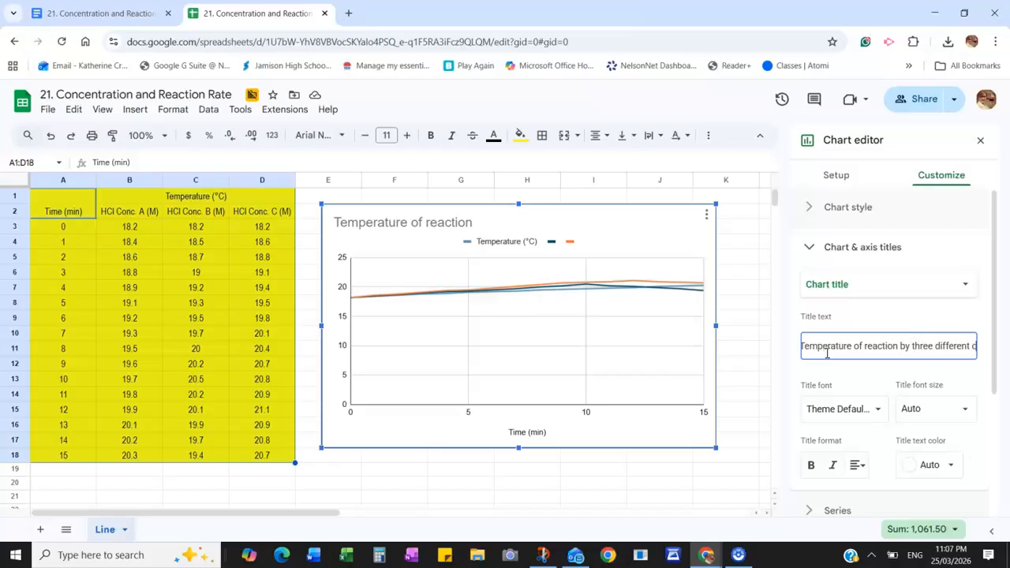
{"action": "type", "text": "oncentrations of"}
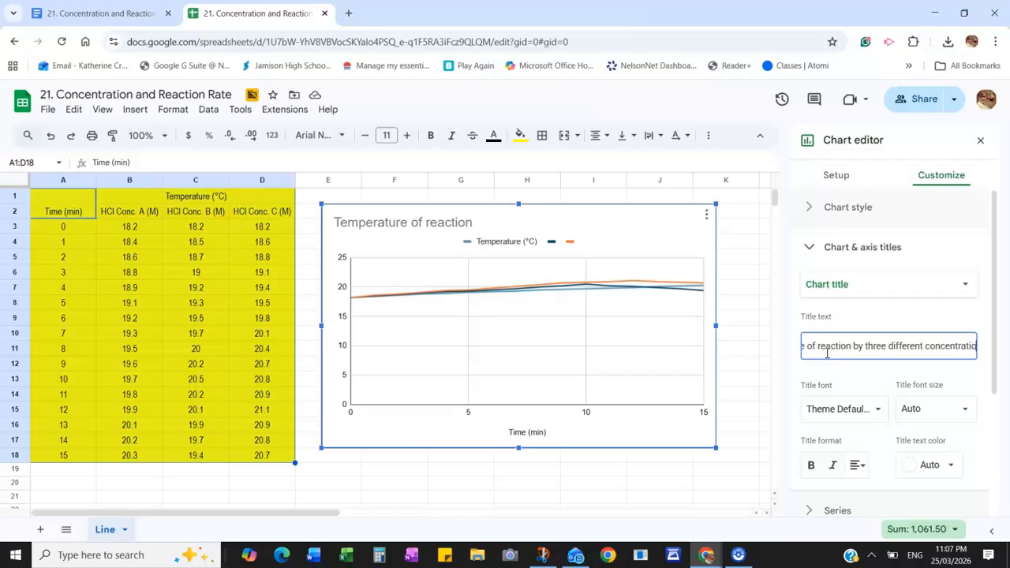
{"action": "type", "text": " HCl"}
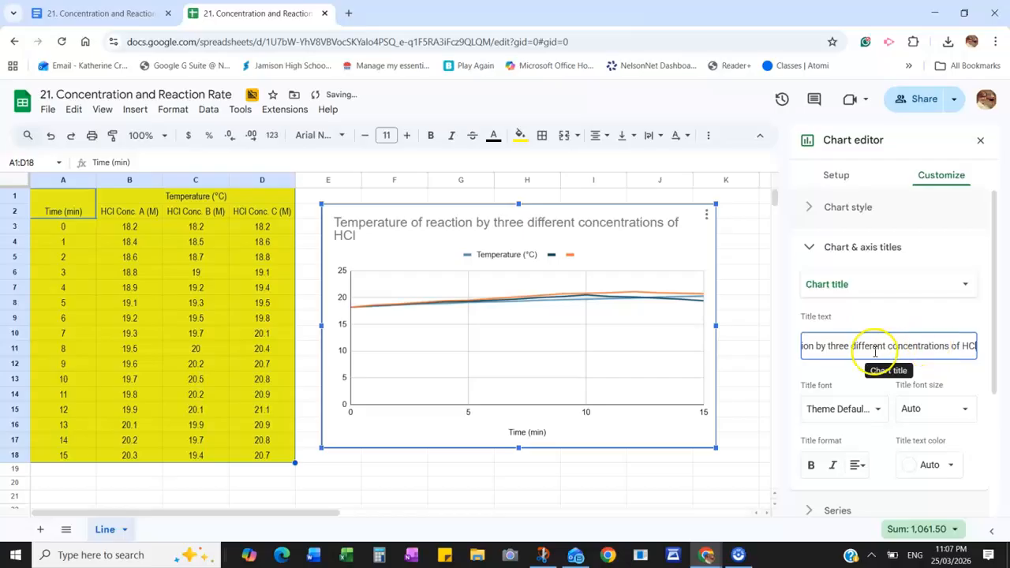
- Replace "by" in the chart title so it reads "Temperature of reaction using three different concentrations of HCl"
{"action": "double_click", "coordinate": [820, 345]}
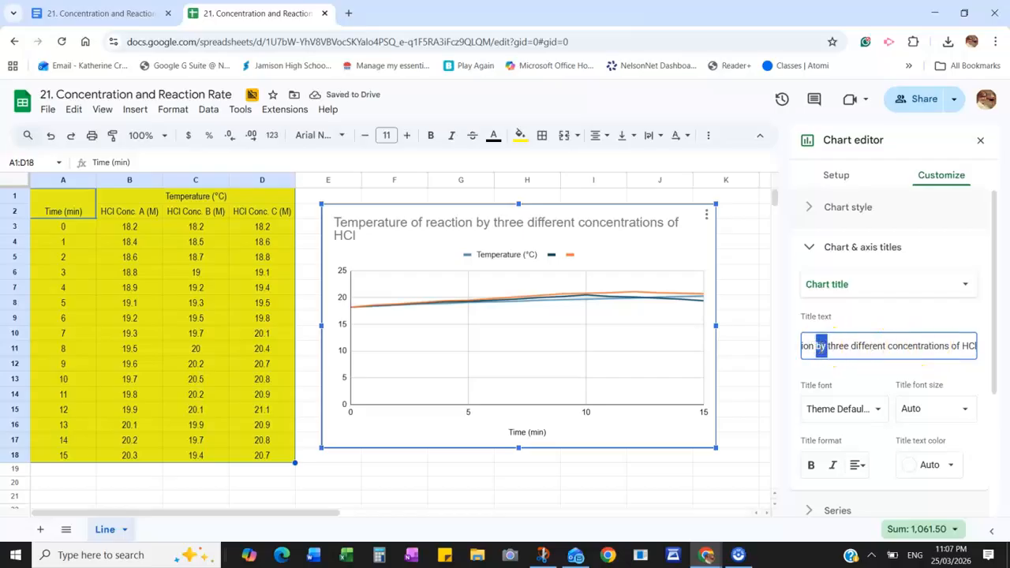
{"action": "type", "text": "from"}
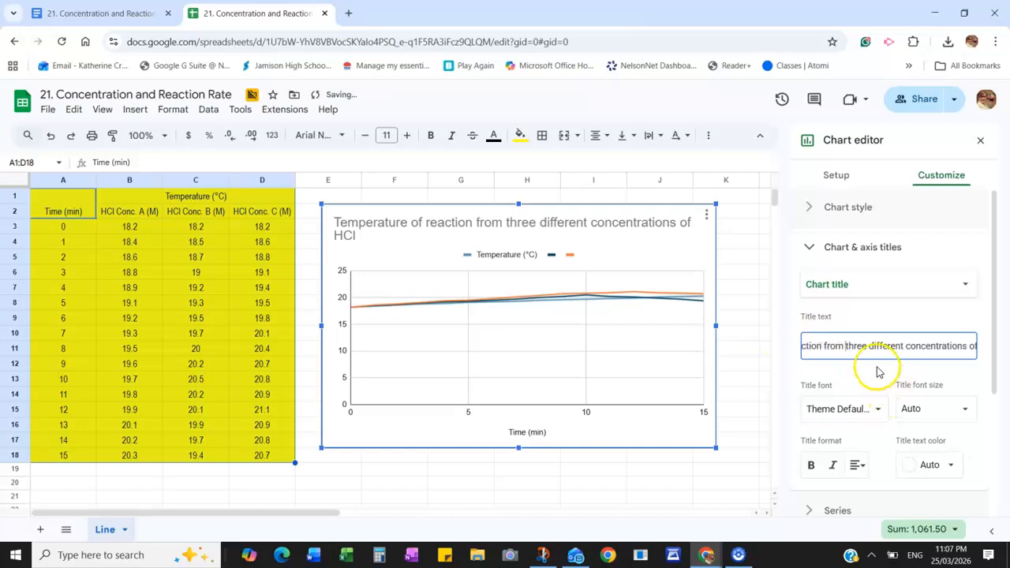
{"action": "double_click", "coordinate": [832, 345]}
{"action": "type", "text": "using"}
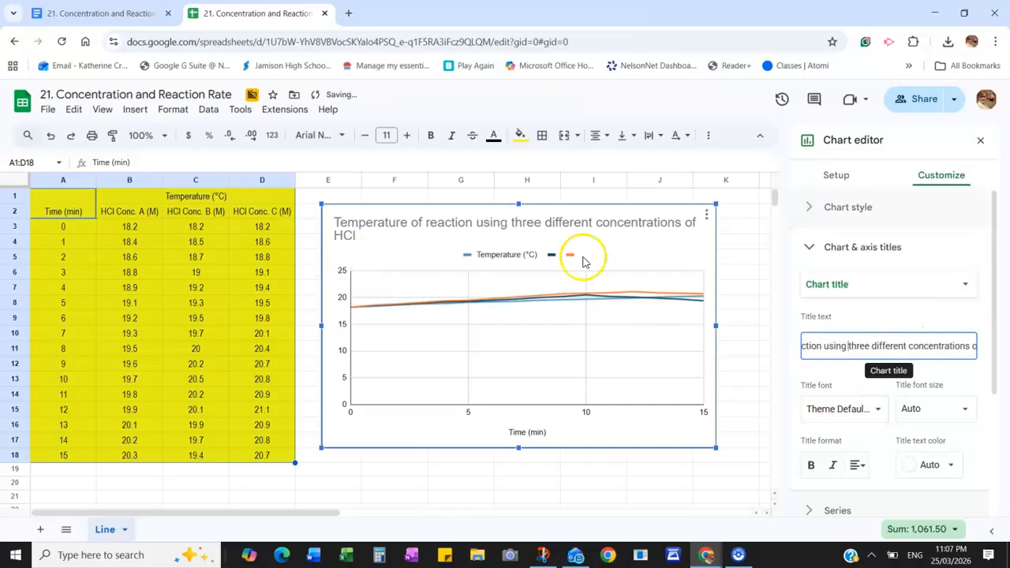
{"action": "left_click", "coordinate": [538, 222]}
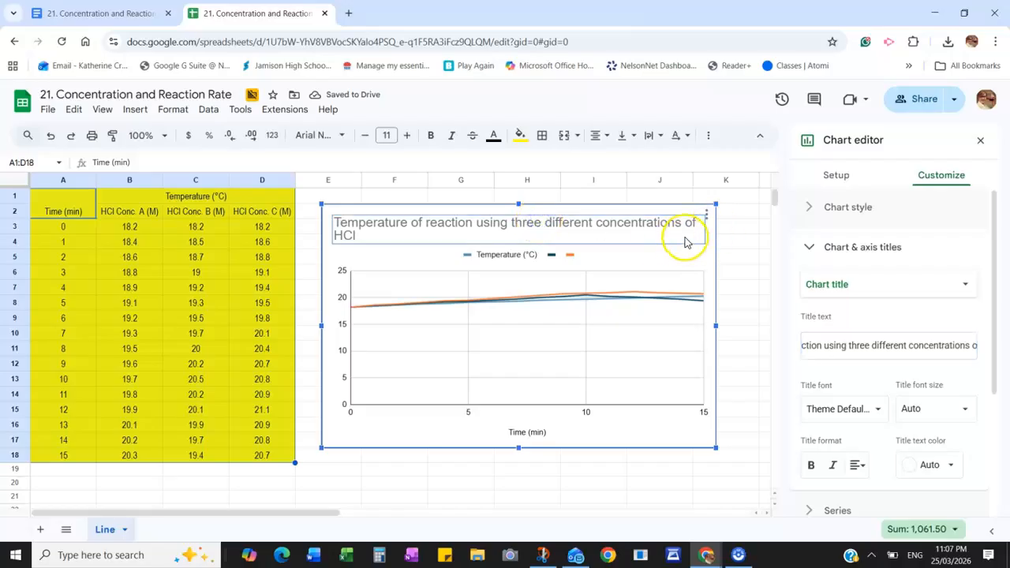
{"action": "left_click", "coordinate": [685, 242]}
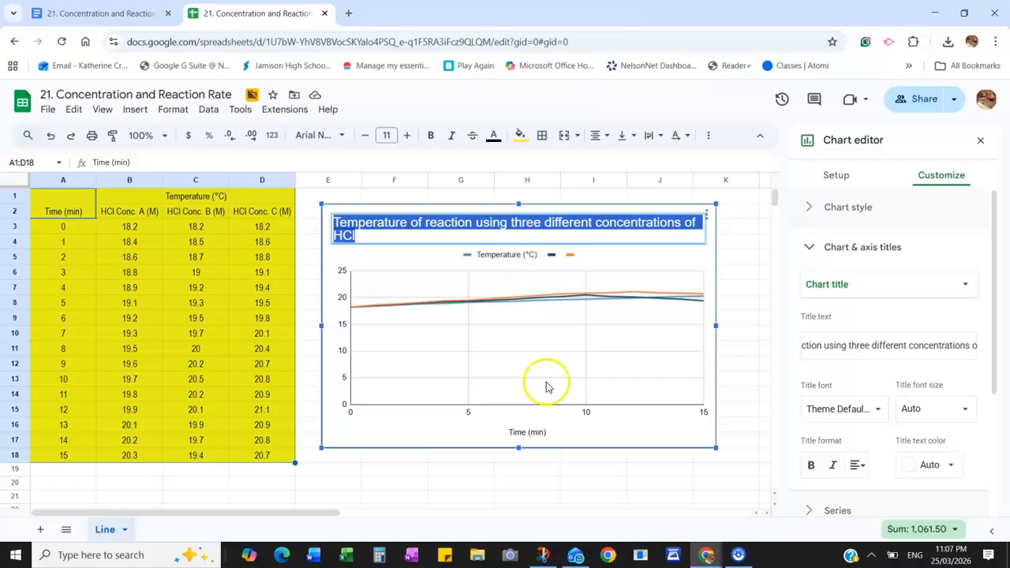
- Remove the "Temperature (°C)" series from the chart
{"action": "left_click", "coordinate": [512, 254]}
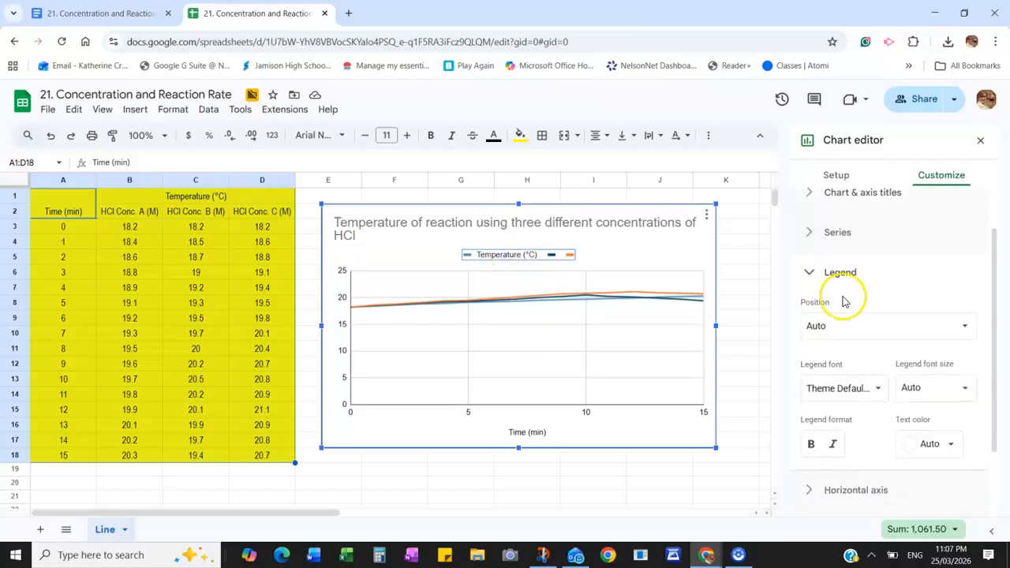
{"action": "left_click", "coordinate": [834, 175]}
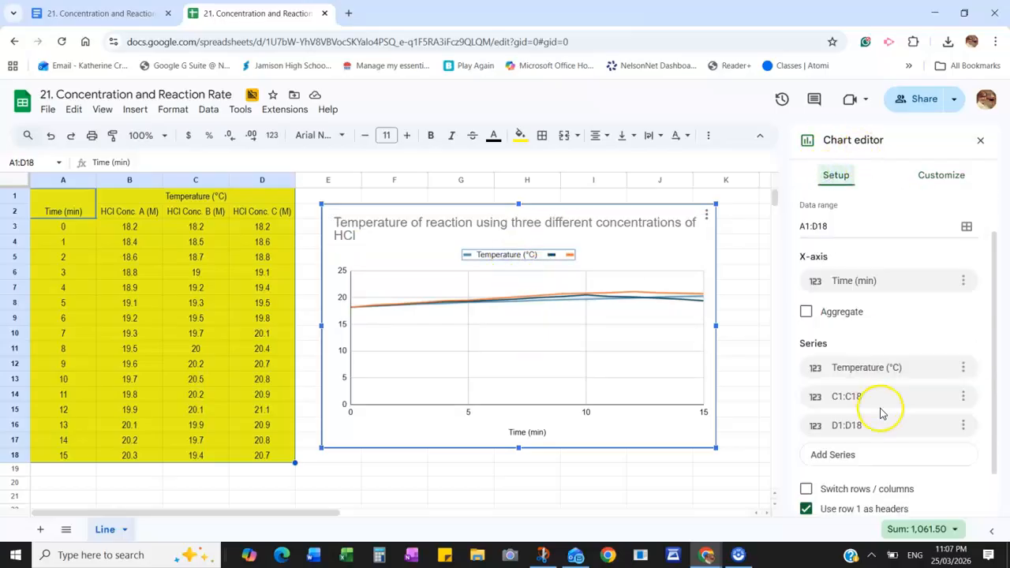
{"action": "scroll", "coordinate": [881, 414], "scroll_direction": "down", "scroll_amount": 1}
{"action": "left_click", "coordinate": [962, 349]}
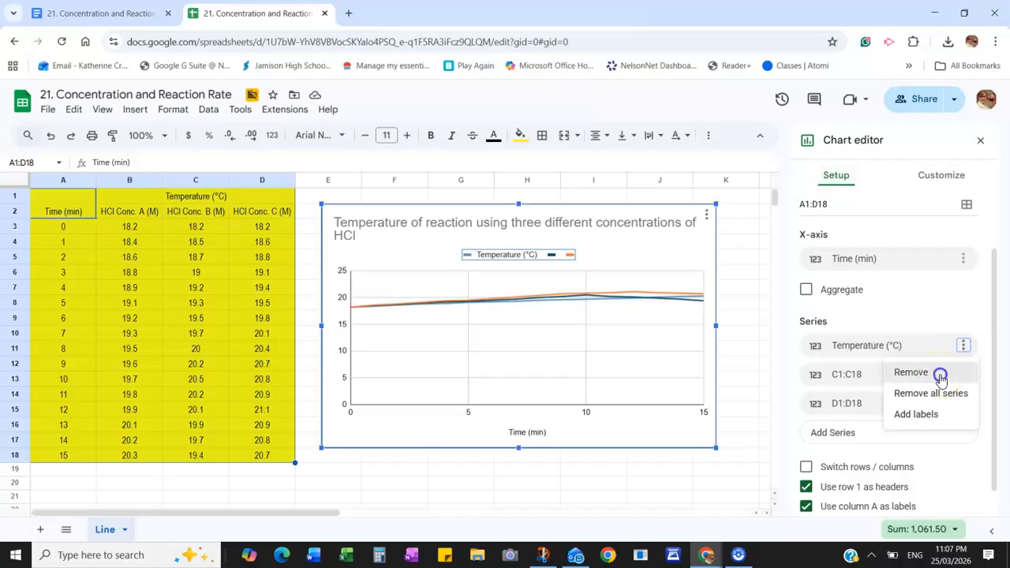
{"action": "left_click", "coordinate": [941, 375]}
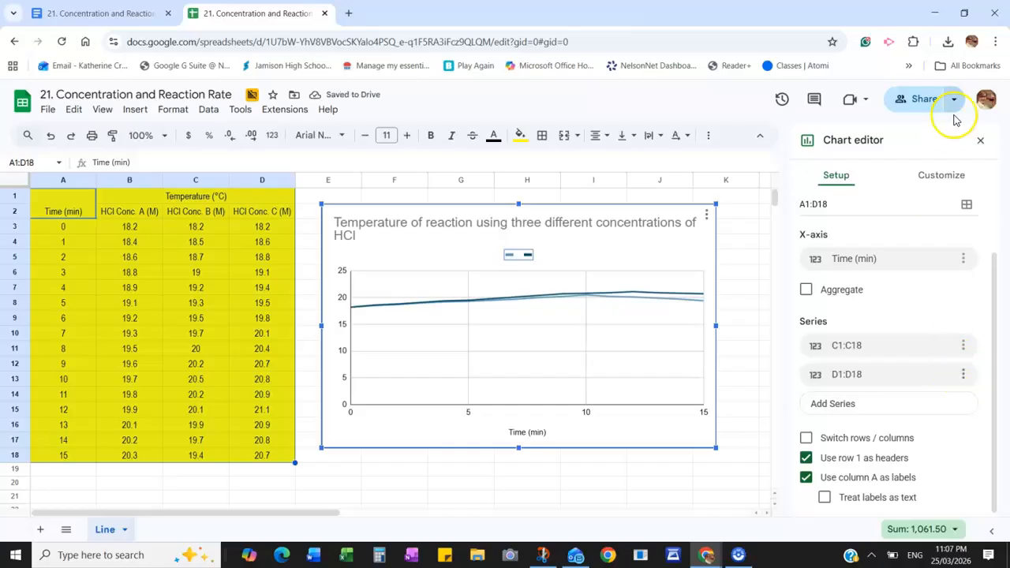
- Delete the existing line chart from the sheet
{"action": "left_click", "coordinate": [979, 139]}
{"action": "left_click", "coordinate": [661, 263]}
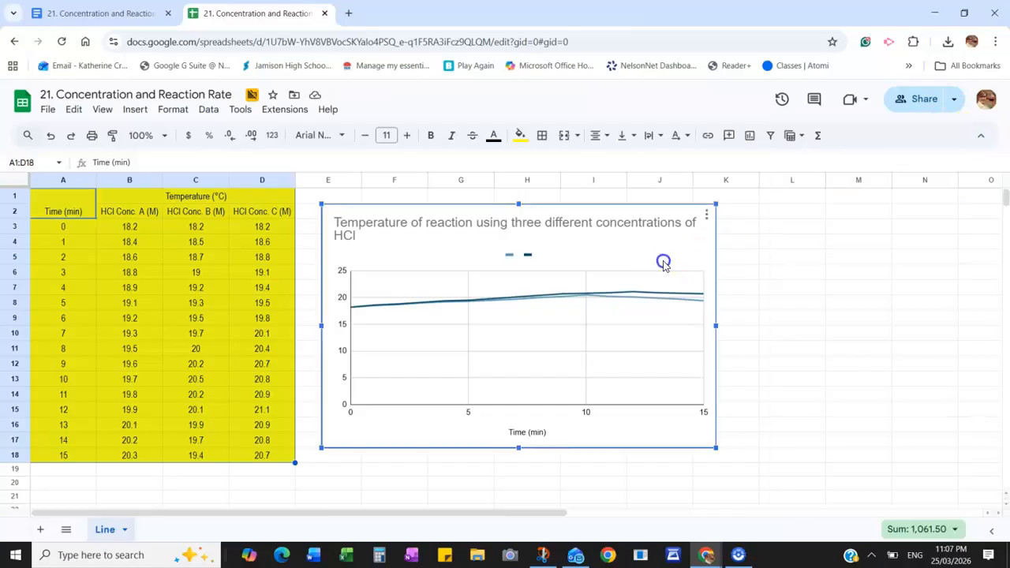
{"action": "key", "text": "Delete"}
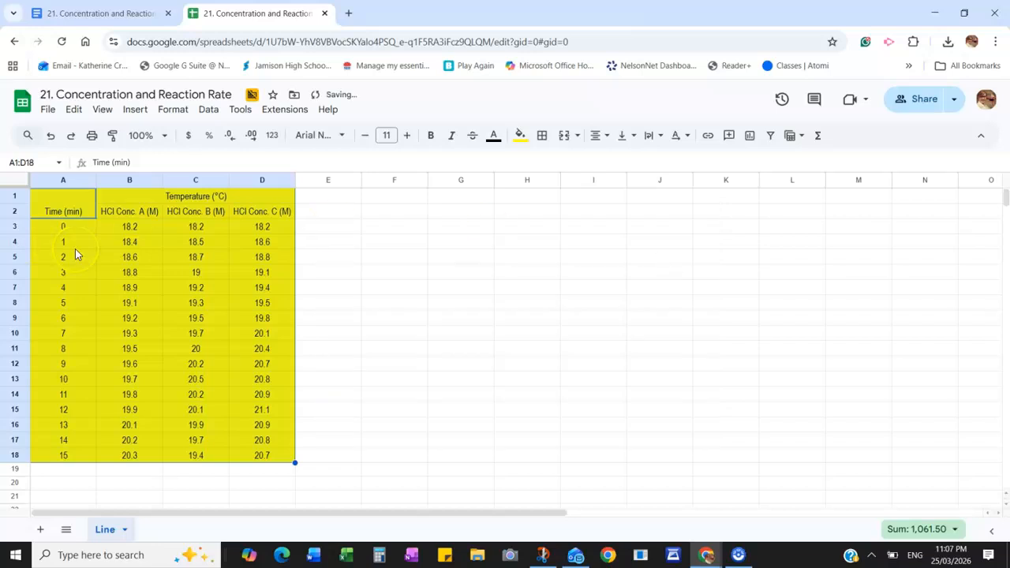
- Insert a new chart from the time and temperature data in A1:D18
{"action": "left_click_drag", "start_coordinate": [57, 206], "coordinate": [252, 455]}
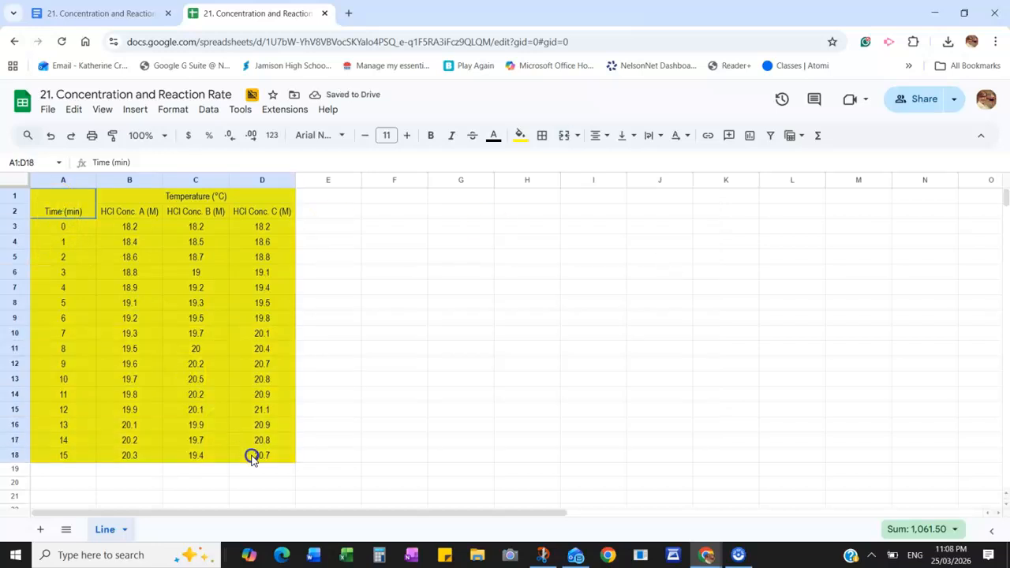
{"action": "left_click", "coordinate": [134, 109]}
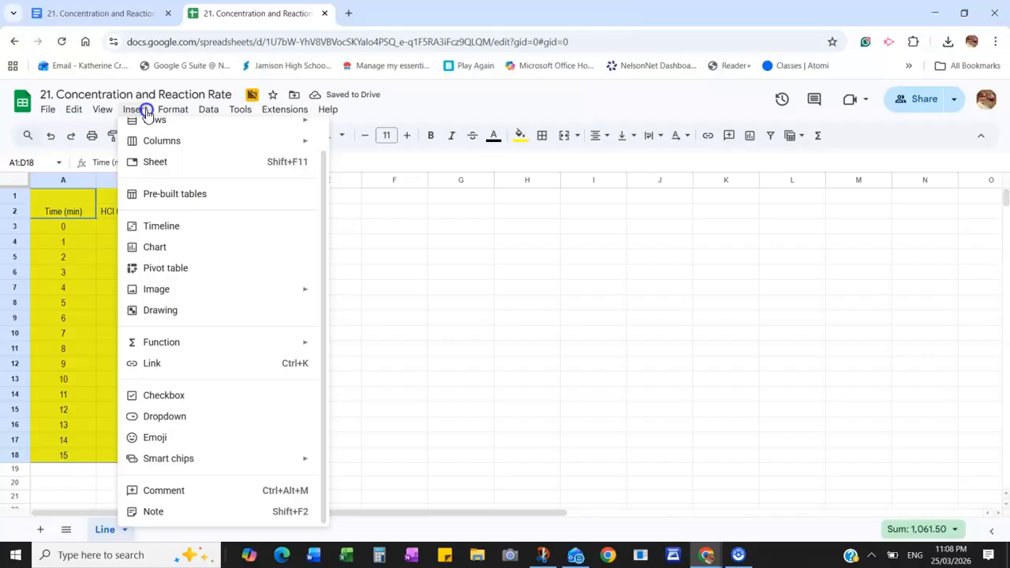
{"action": "left_click", "coordinate": [178, 244]}
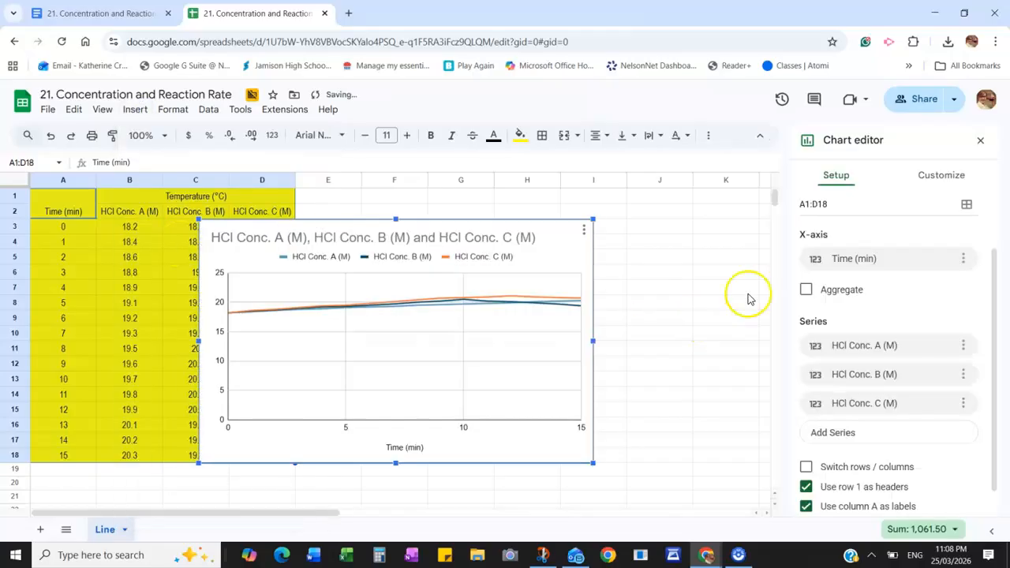
- Set the new chart's title to "Tempertaure of hyrochloric acid reacting with metal X"
{"action": "left_click", "coordinate": [939, 175]}
{"action": "left_click", "coordinate": [852, 248]}
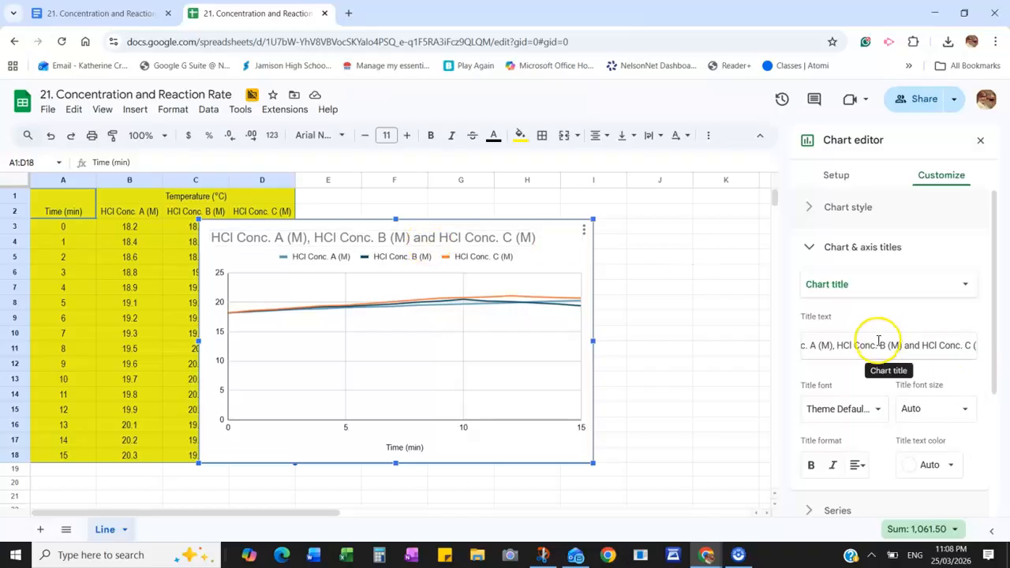
{"action": "double_click", "coordinate": [328, 238]}
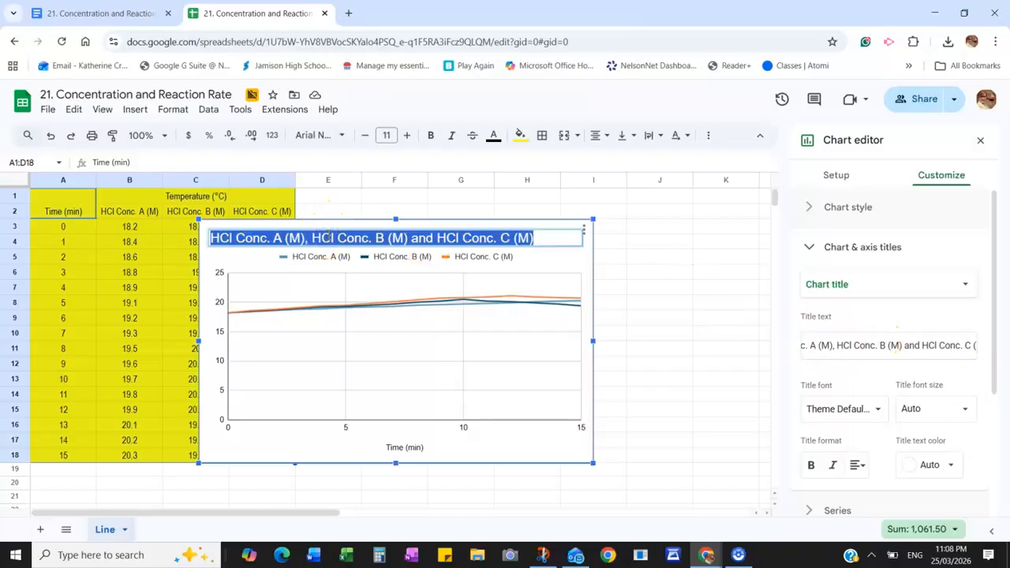
{"action": "type", "text": "Tempertaure of hyrochloric ac"}
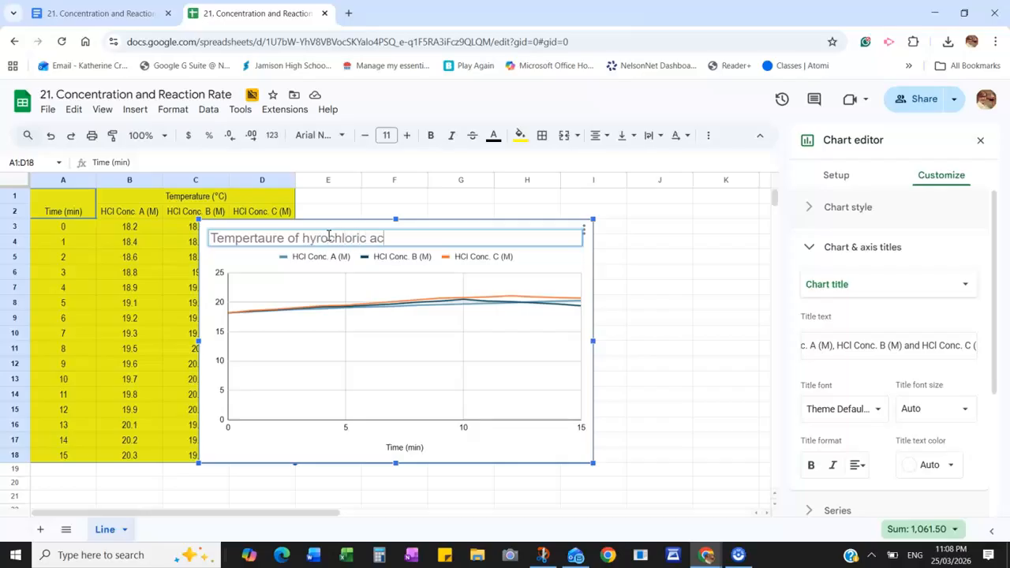
{"action": "type", "text": "reacting with metal X"}
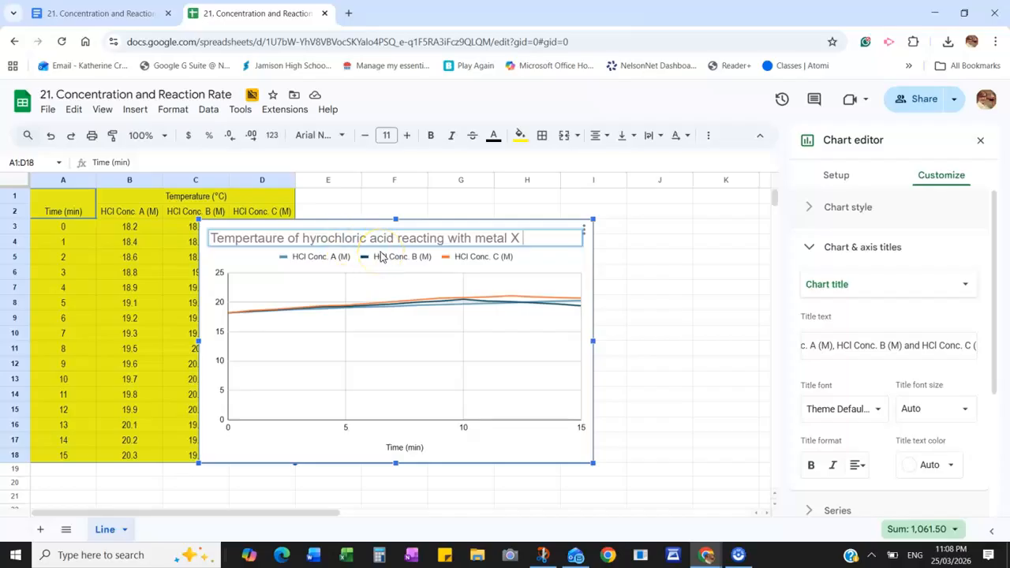
{"action": "left_click", "coordinate": [478, 257]}
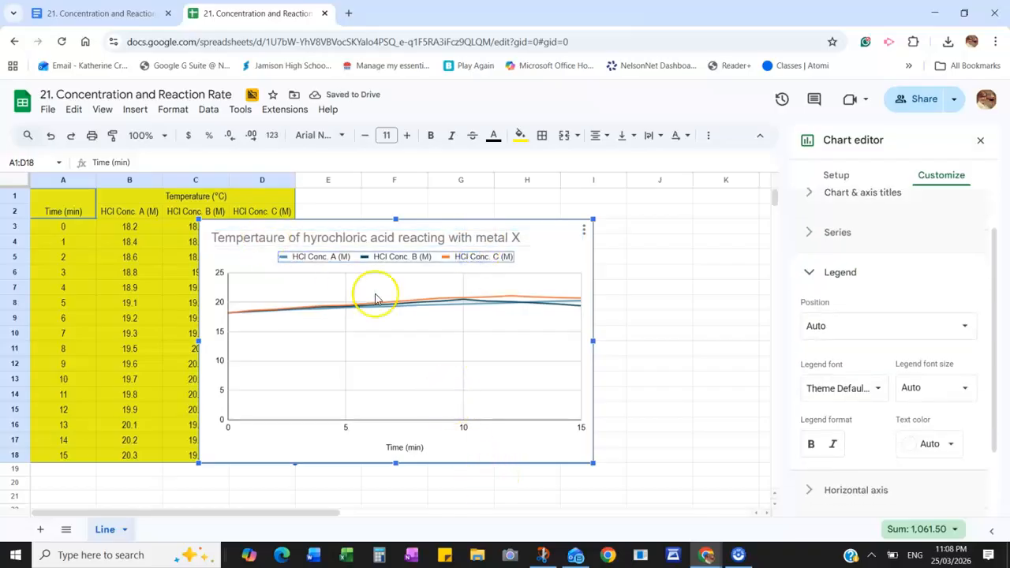
- Extend the end of the chart title with "with different acid concentrations"
{"action": "left_click", "coordinate": [515, 239]}
{"action": "left_click", "coordinate": [520, 239]}
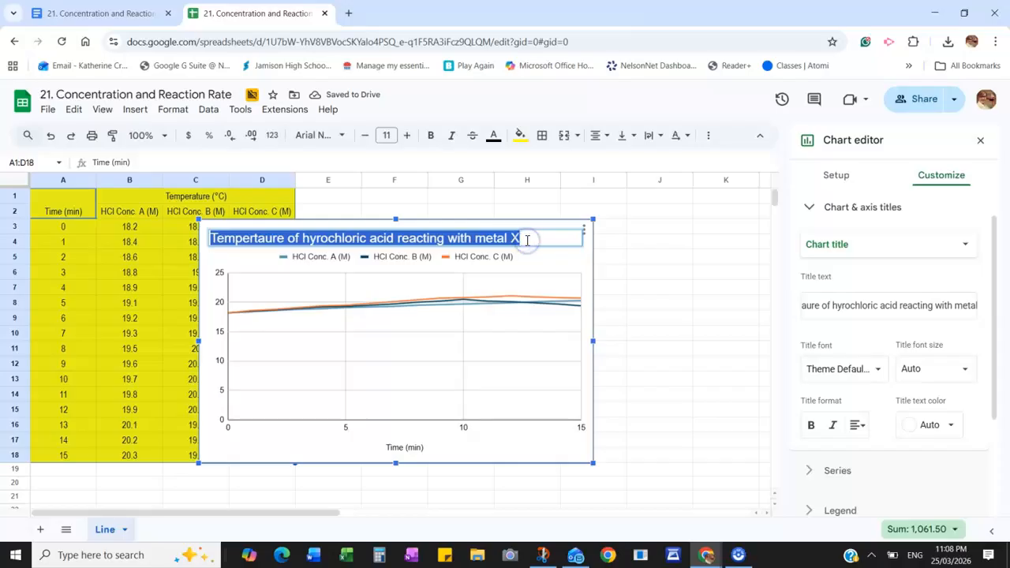
{"action": "left_click", "coordinate": [527, 240]}
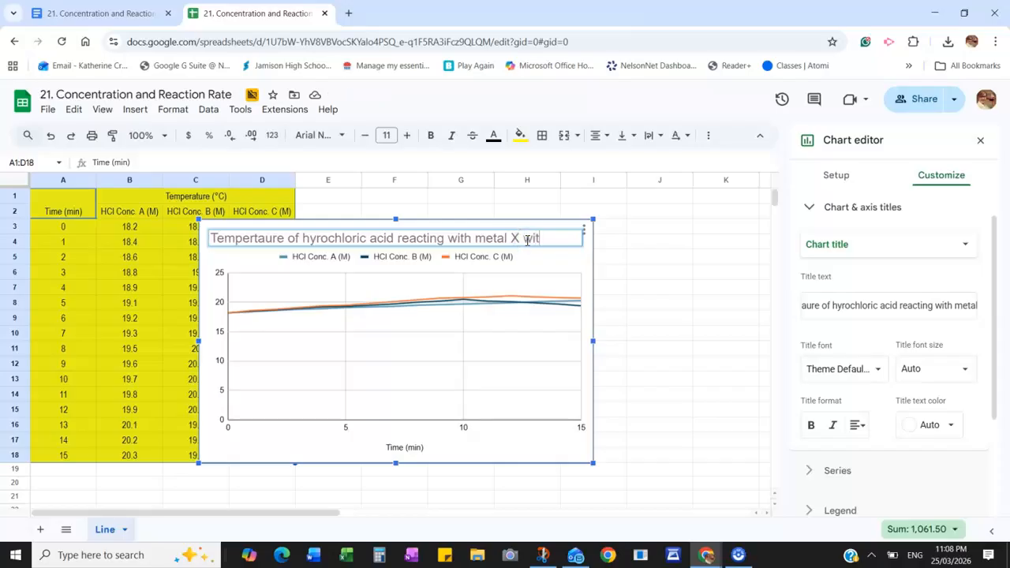
{"action": "type", "text": "with different"}
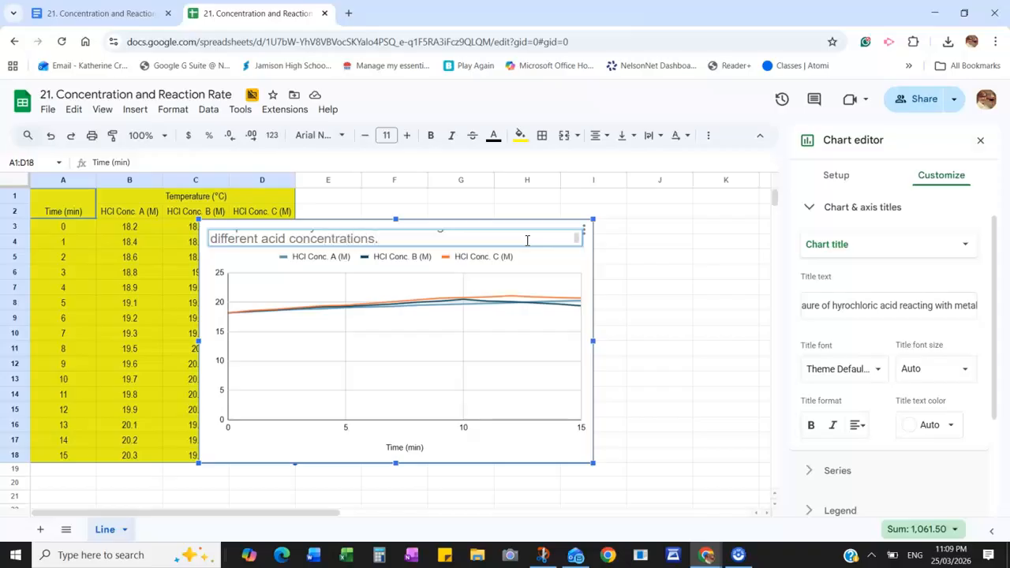
{"action": "left_click", "coordinate": [404, 447]}
- Look through the chart's vertical axis options for a way to add an axis title
{"action": "left_click", "coordinate": [211, 345]}
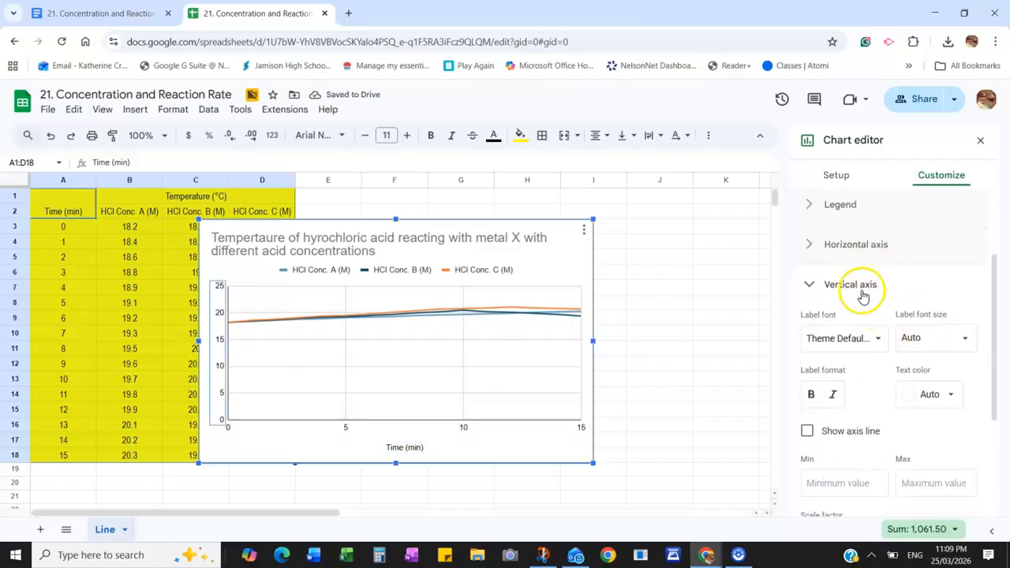
{"action": "scroll", "coordinate": [862, 289], "scroll_direction": "down", "scroll_amount": 3}
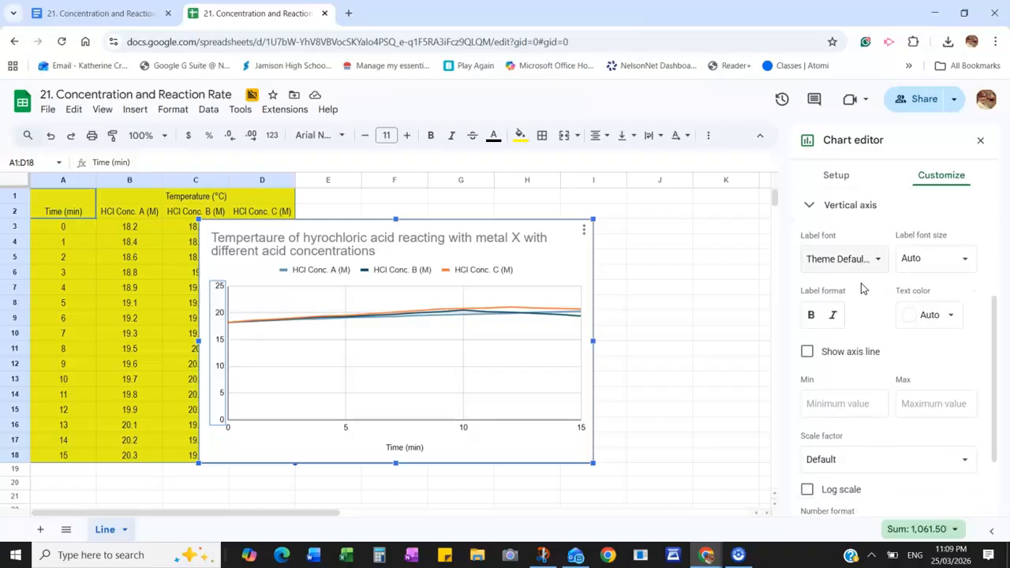
{"action": "scroll", "coordinate": [851, 384], "scroll_direction": "down", "scroll_amount": 2}
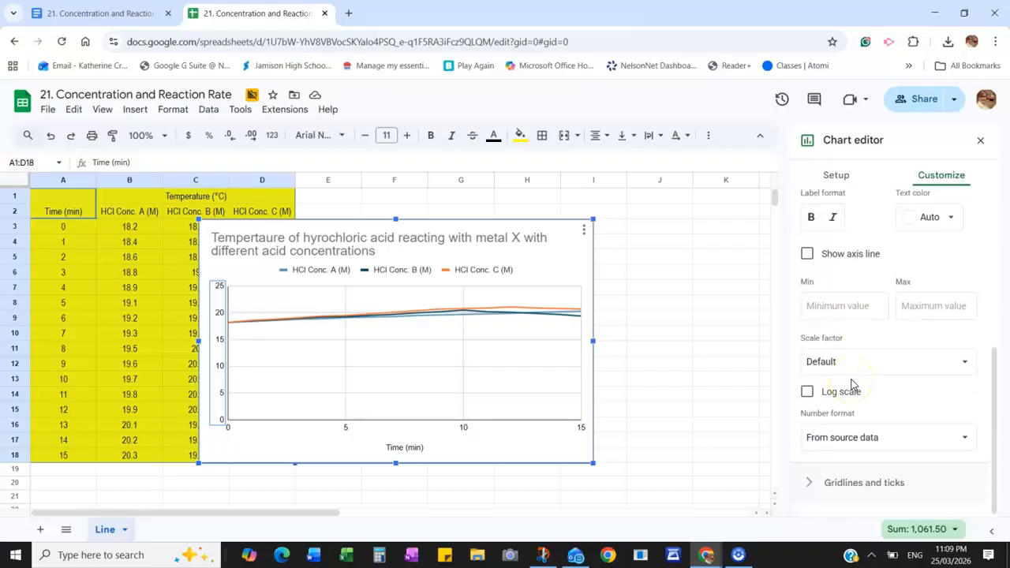
{"action": "scroll", "coordinate": [857, 344], "scroll_direction": "up", "scroll_amount": 3}
{"action": "scroll", "coordinate": [857, 351], "scroll_direction": "up", "scroll_amount": 3}
{"action": "left_click", "coordinate": [854, 349]}
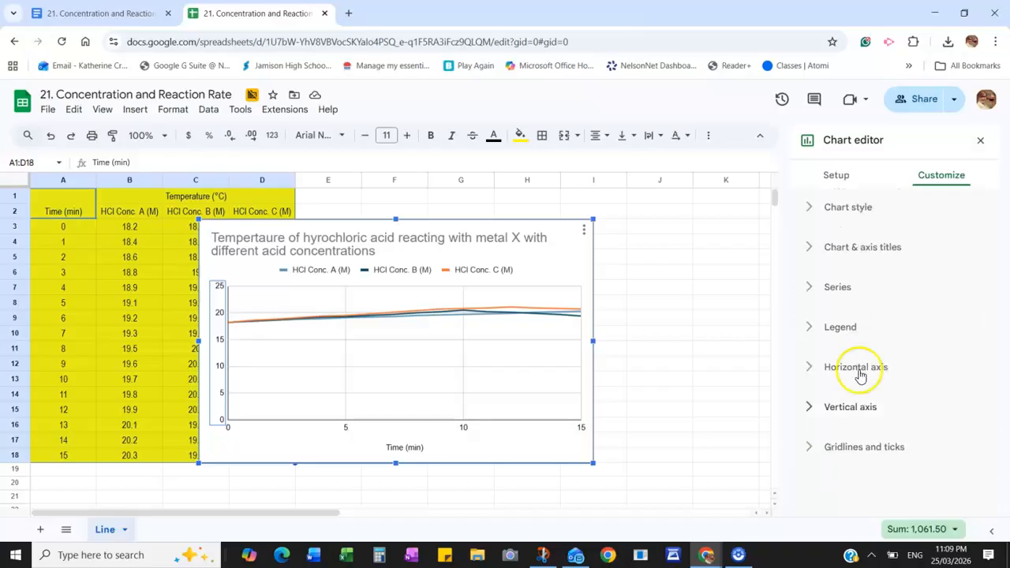
{"action": "left_click", "coordinate": [850, 407]}
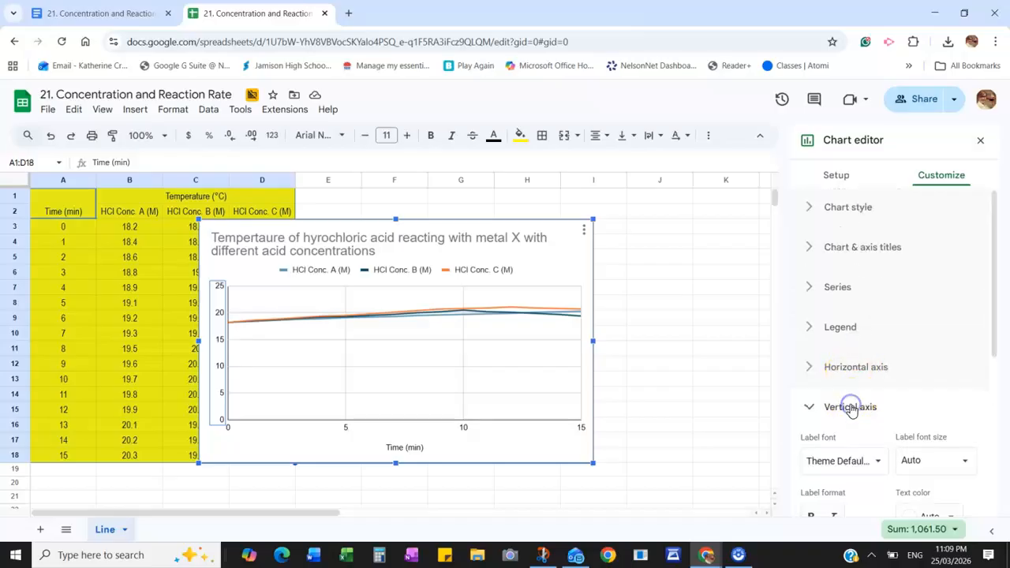
{"action": "left_click", "coordinate": [841, 462]}
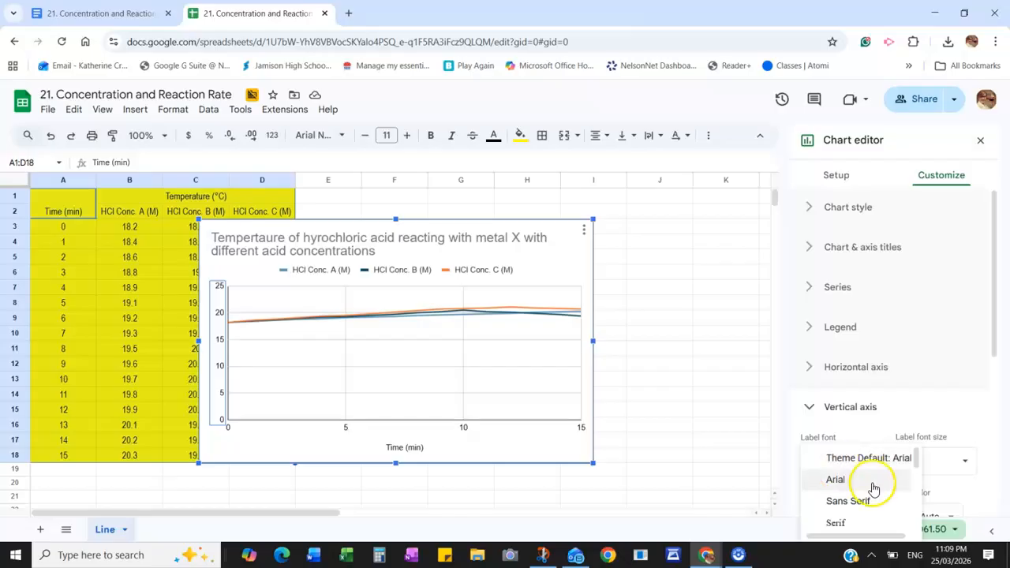
{"action": "left_click", "coordinate": [825, 407]}
{"action": "left_click", "coordinate": [825, 407]}
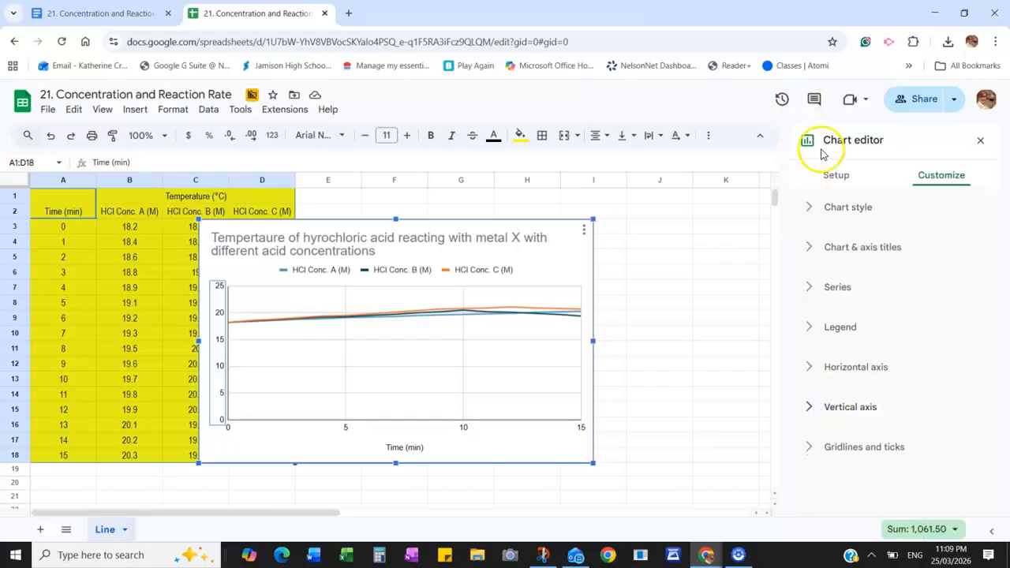
- Review the chart and axis title settings and the title types that can be edited
{"action": "left_click", "coordinate": [853, 251]}
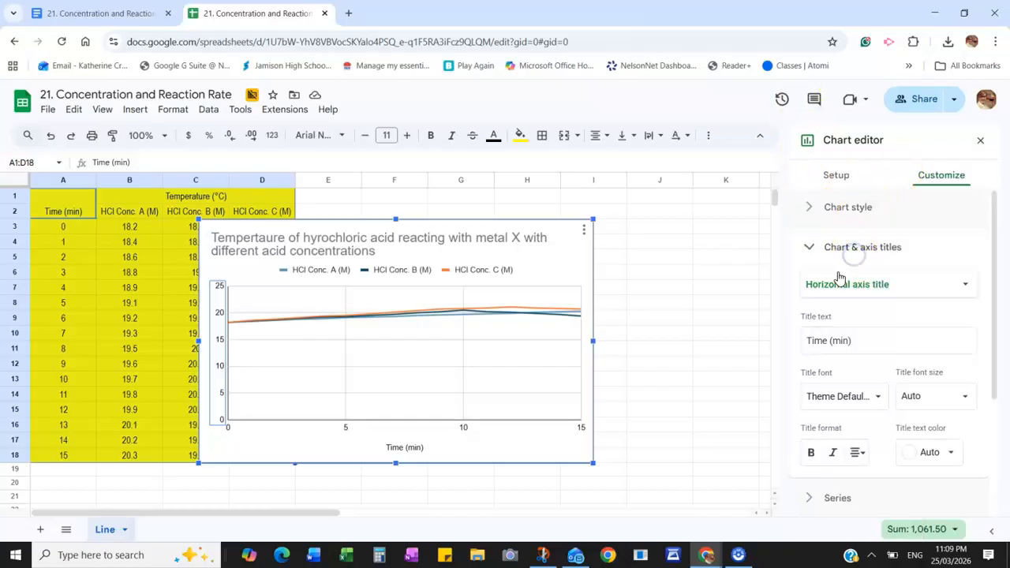
{"action": "scroll", "coordinate": [851, 418], "scroll_direction": "down", "scroll_amount": 3}
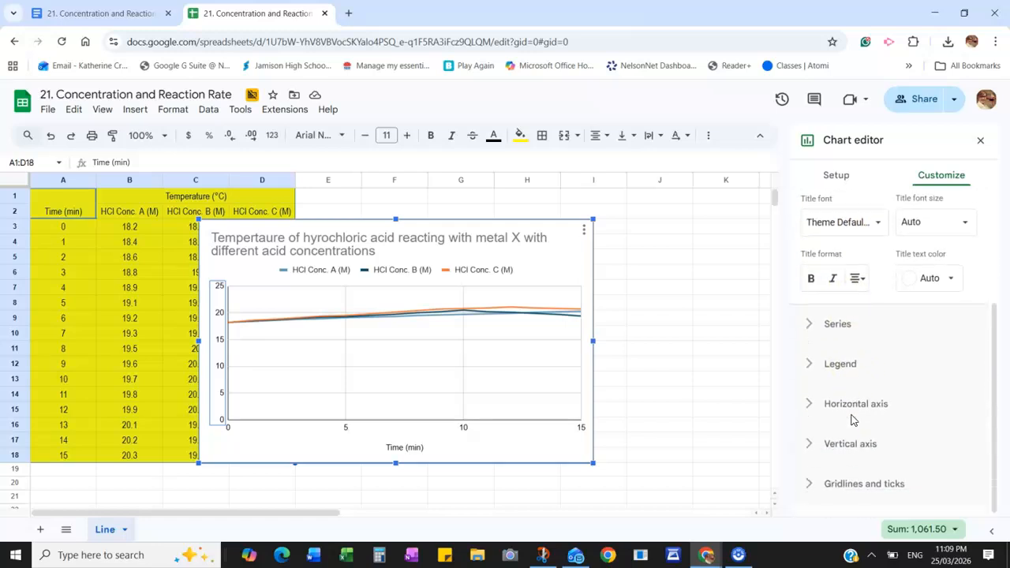
{"action": "scroll", "coordinate": [851, 418], "scroll_direction": "up", "scroll_amount": 2}
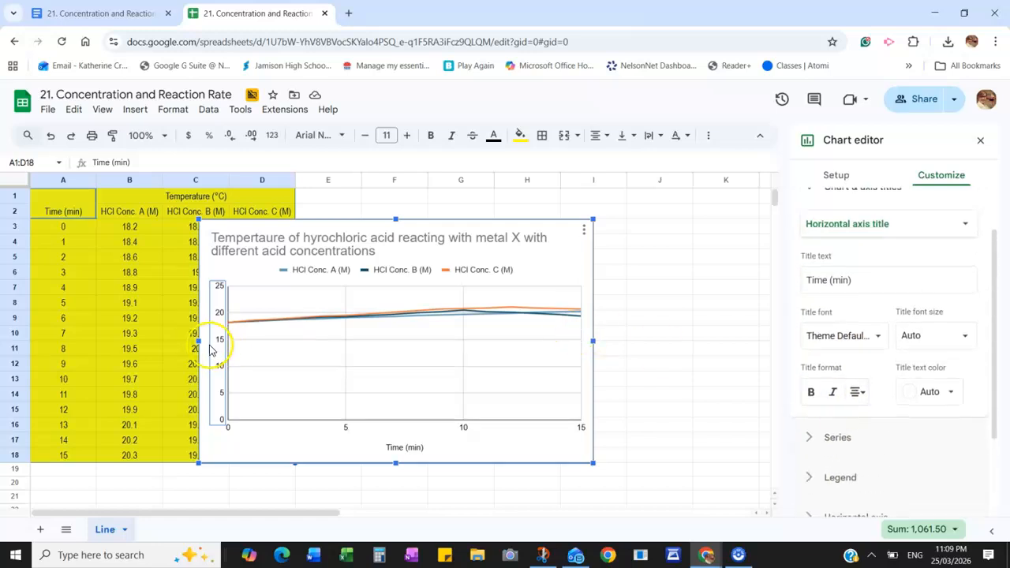
{"action": "scroll", "coordinate": [888, 275], "scroll_direction": "up", "scroll_amount": 1}
{"action": "left_click", "coordinate": [875, 282]}
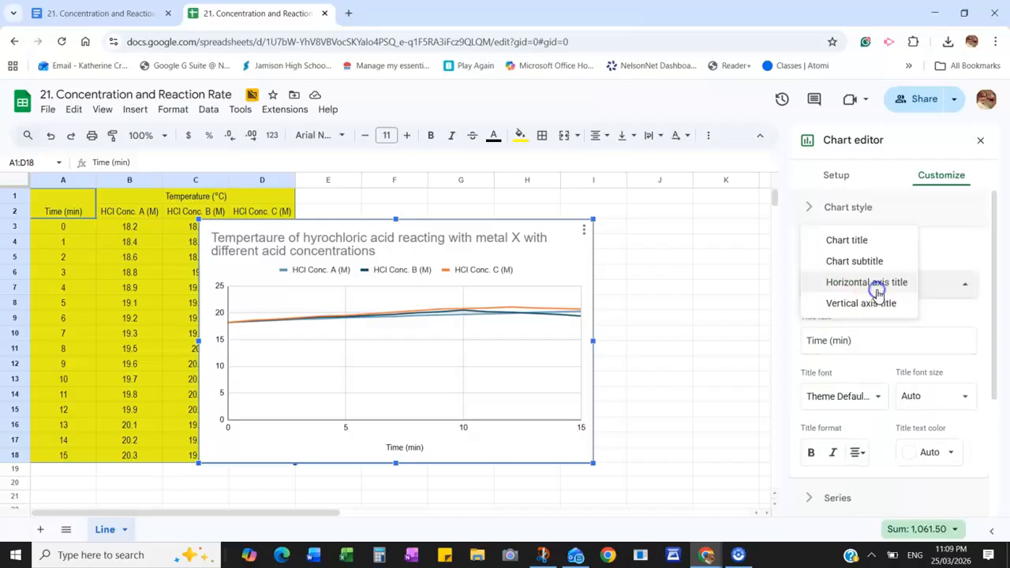
{"action": "left_click", "coordinate": [937, 284]}
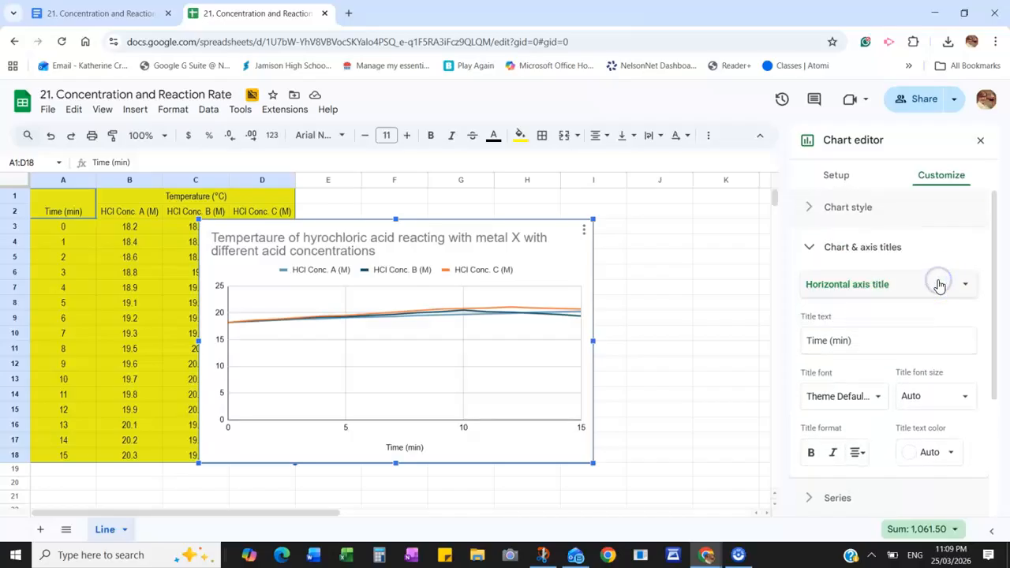
{"action": "left_click", "coordinate": [939, 285]}
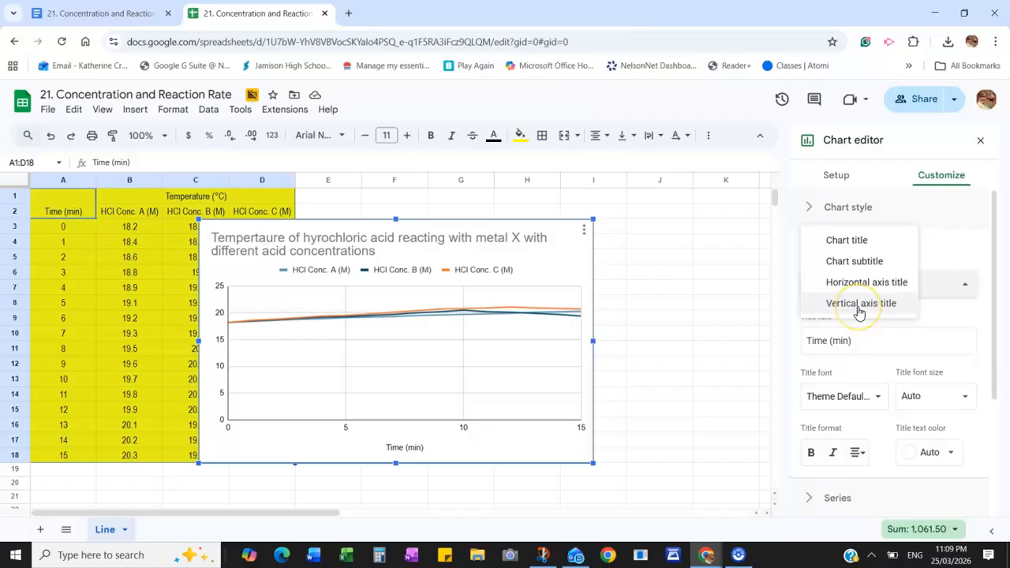
{"action": "left_click", "coordinate": [940, 254]}
{"action": "left_click", "coordinate": [903, 246]}
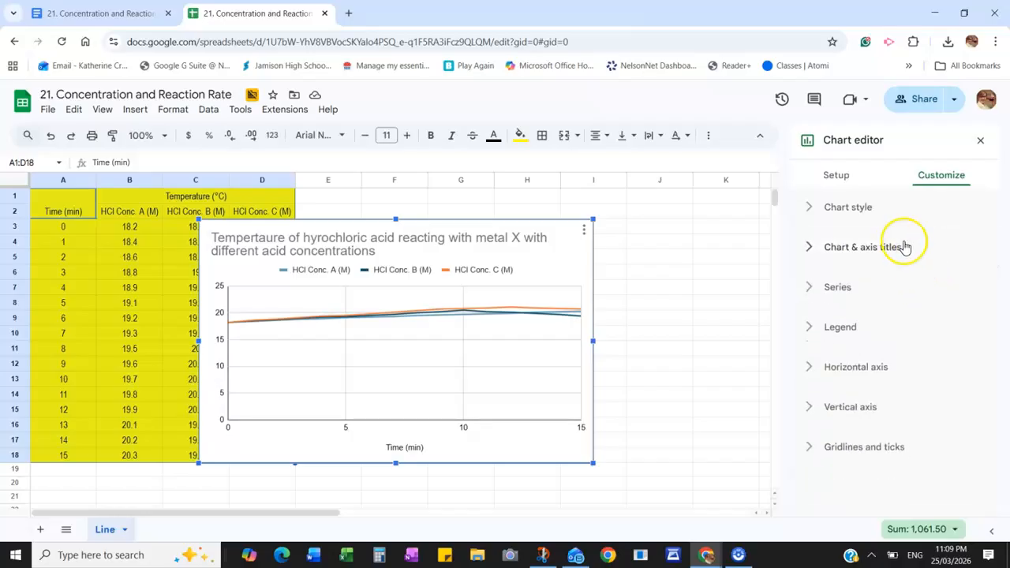
- Set the chart's vertical axis title to "Temperature"
{"action": "left_click", "coordinate": [888, 289]}
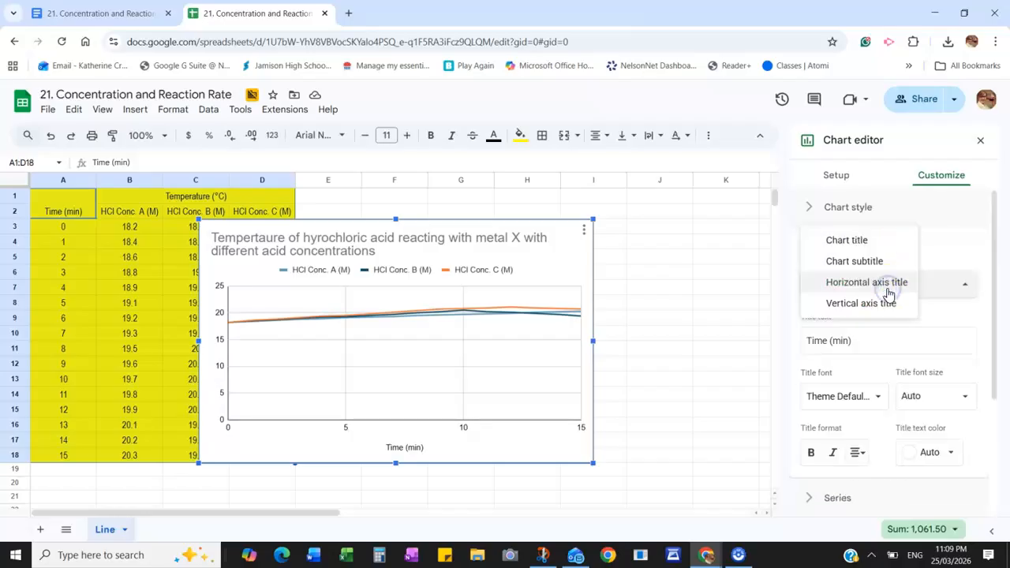
{"action": "left_click", "coordinate": [868, 306]}
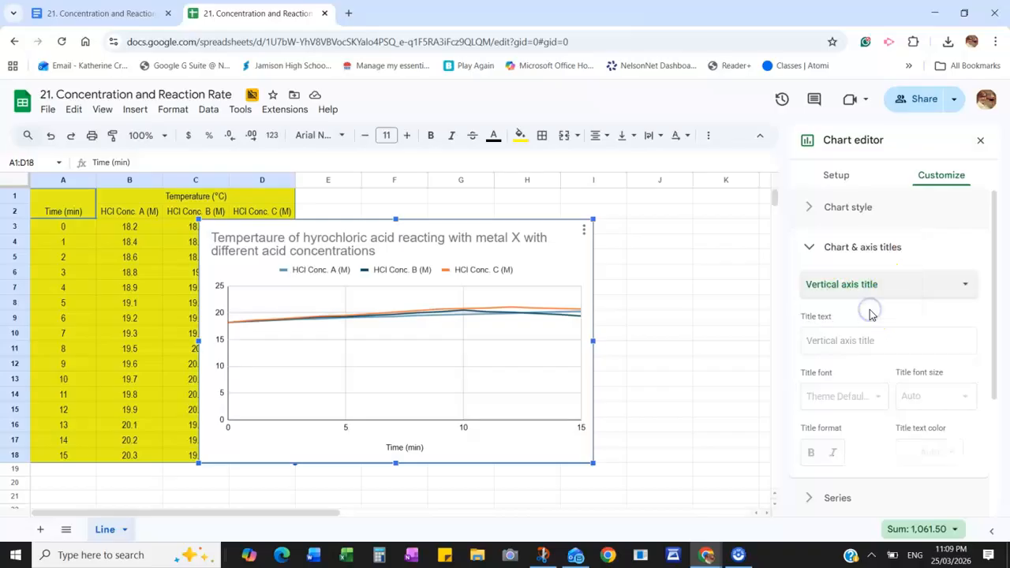
{"action": "left_click", "coordinate": [841, 342]}
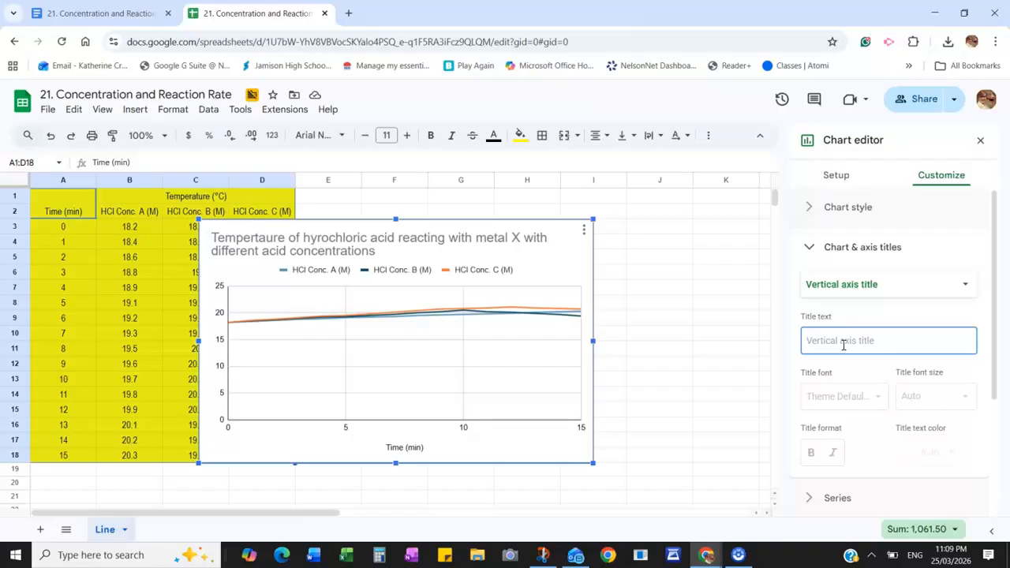
{"action": "type", "text": "Temperature"}
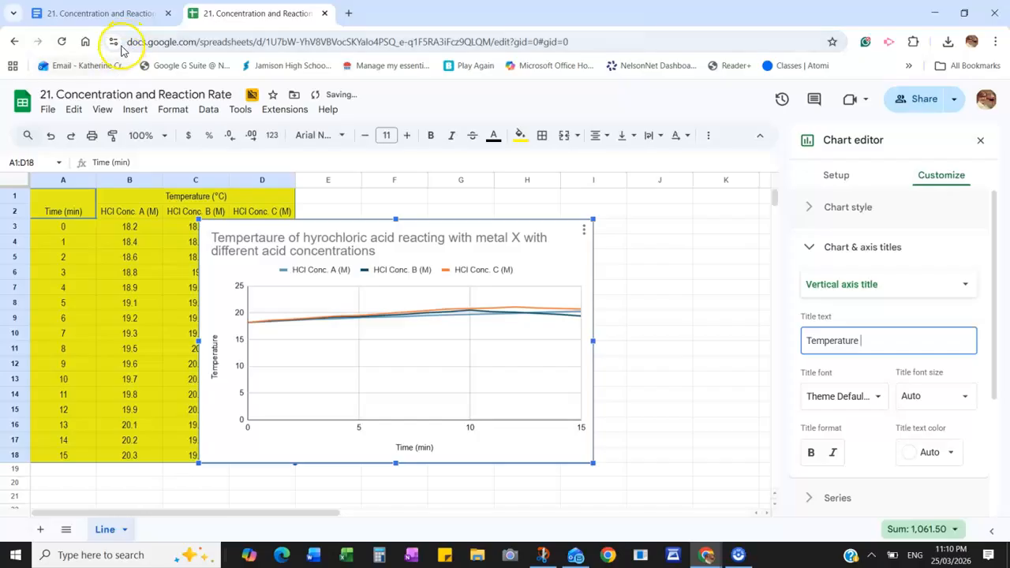
- Copy "(°C)" from the Google Docs worksheet and append it to the vertical axis title in Google Sheets, giving "Temperature (°C)"
{"action": "left_click", "coordinate": [117, 14]}
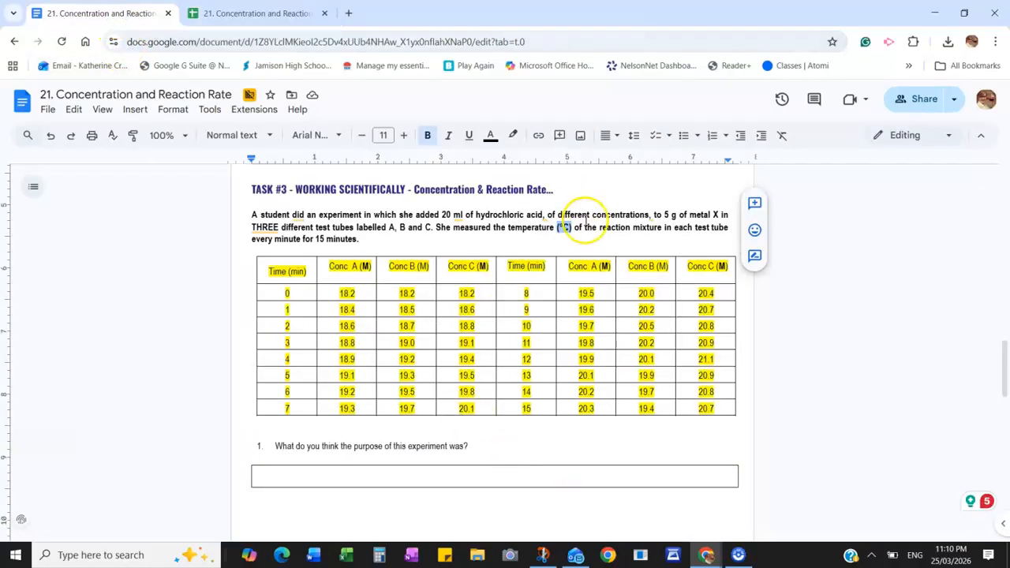
{"action": "left_click", "coordinate": [558, 226]}
{"action": "left_click_drag", "start_coordinate": [558, 226], "coordinate": [571, 228]}
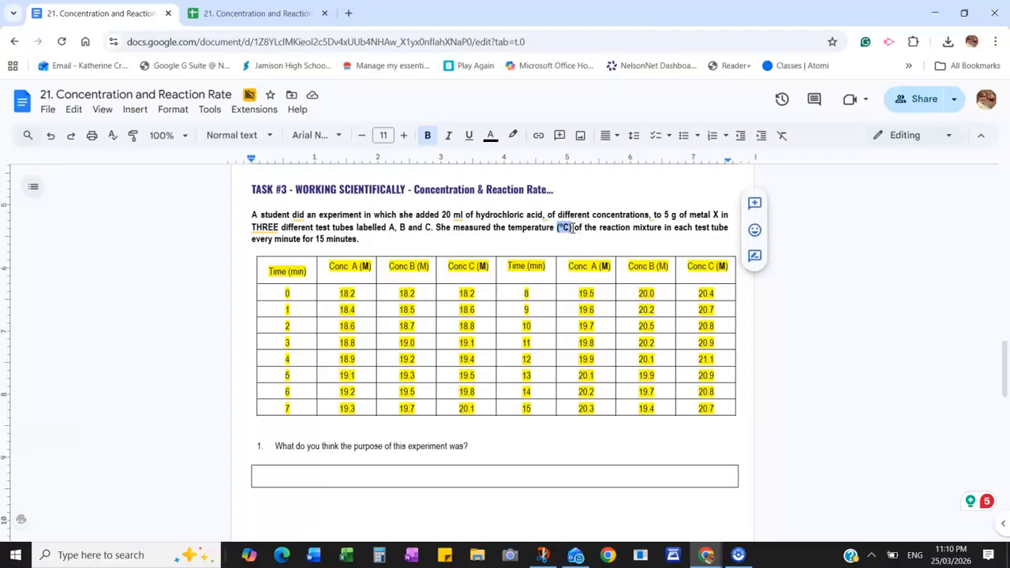
{"action": "left_click", "coordinate": [257, 13]}
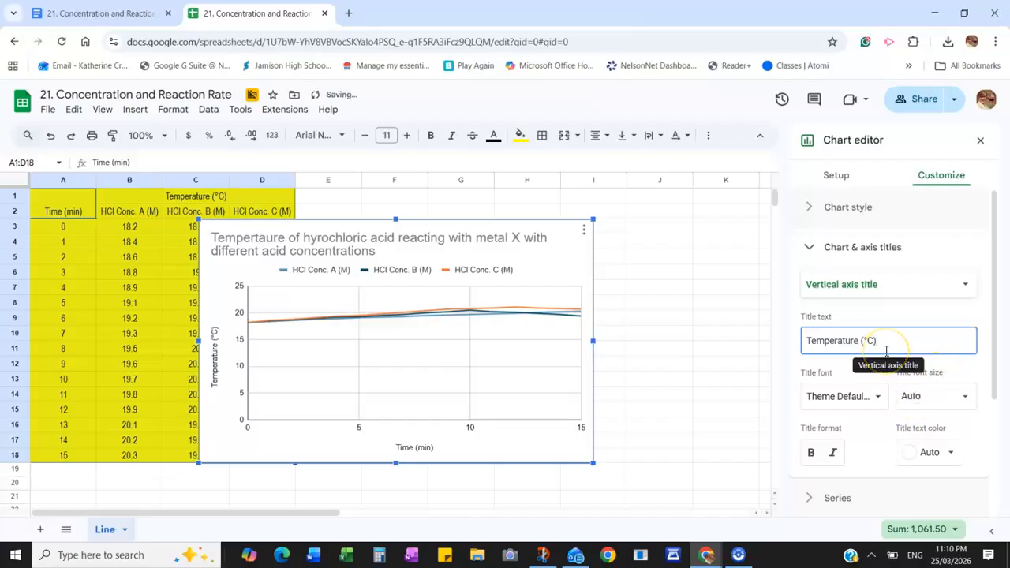
{"action": "scroll", "coordinate": [886, 350], "scroll_direction": "down", "scroll_amount": 1}
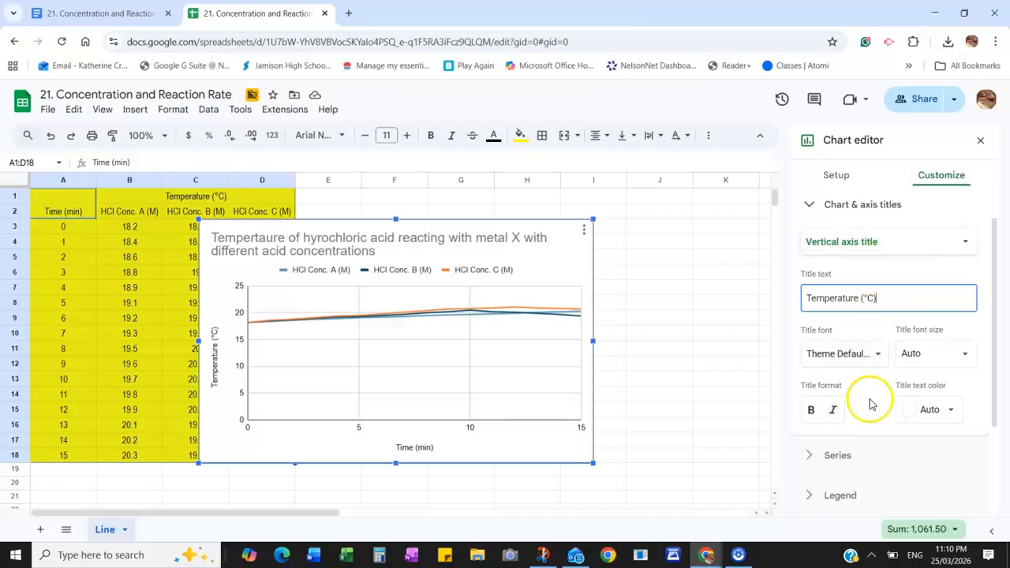
- Look through the chart's axis title, series and legend options for a setting that changes the vertical scale
{"action": "scroll", "coordinate": [871, 407], "scroll_direction": "down", "scroll_amount": 1}
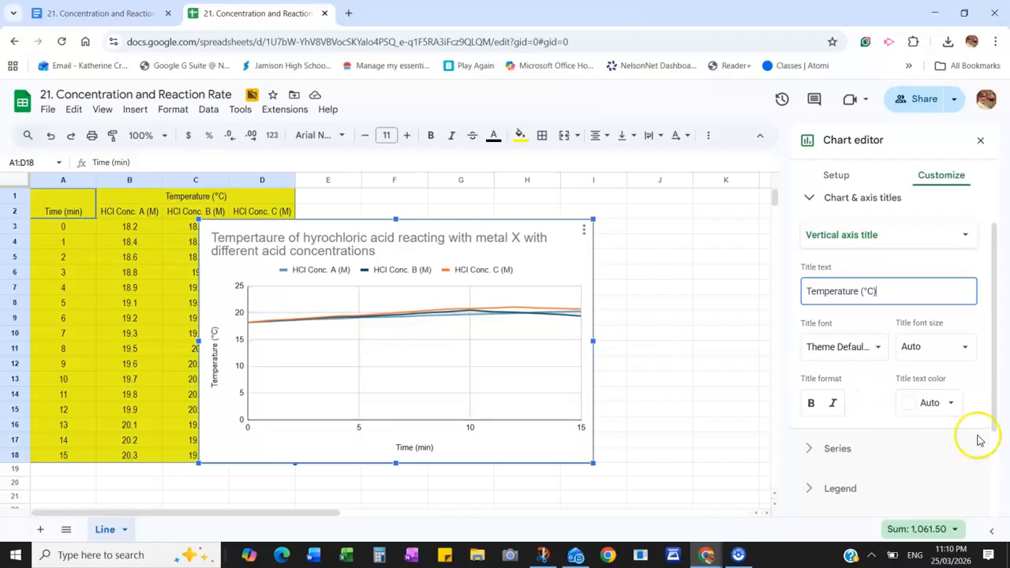
{"action": "left_click_drag", "start_coordinate": [995, 255], "coordinate": [995, 219]}
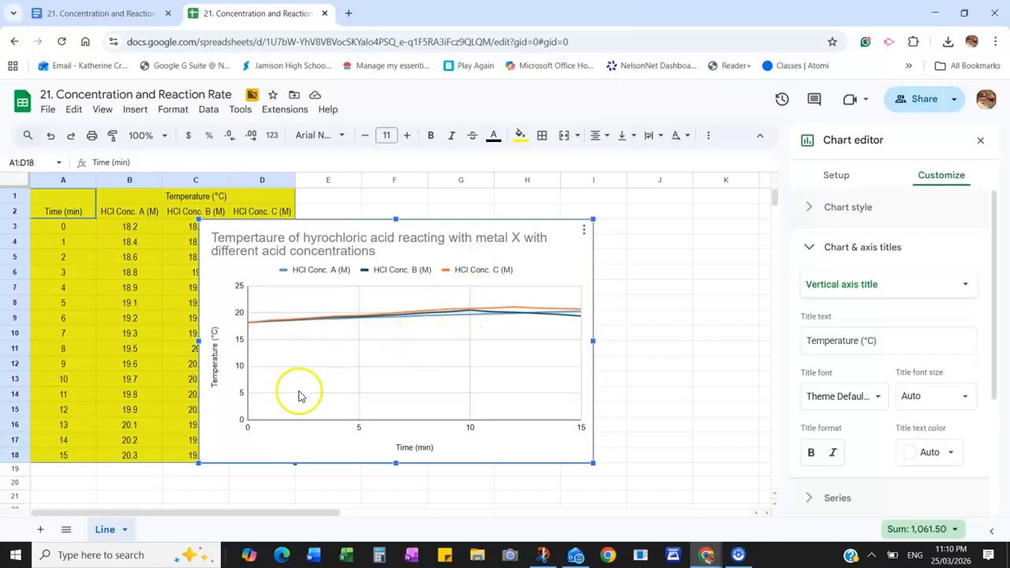
{"action": "left_click", "coordinate": [815, 246]}
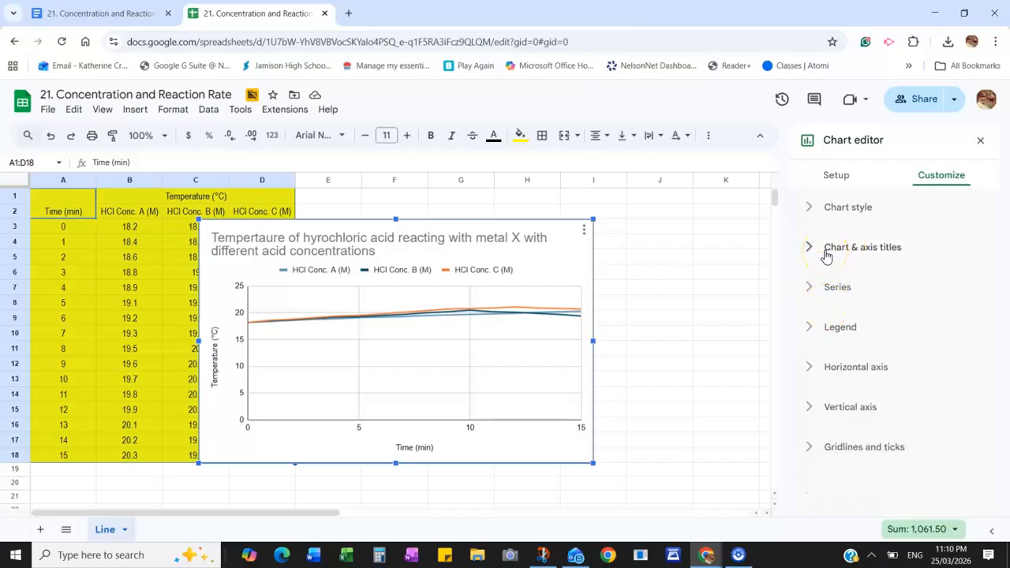
{"action": "left_click", "coordinate": [826, 256]}
{"action": "scroll", "coordinate": [880, 365], "scroll_direction": "down", "scroll_amount": 3}
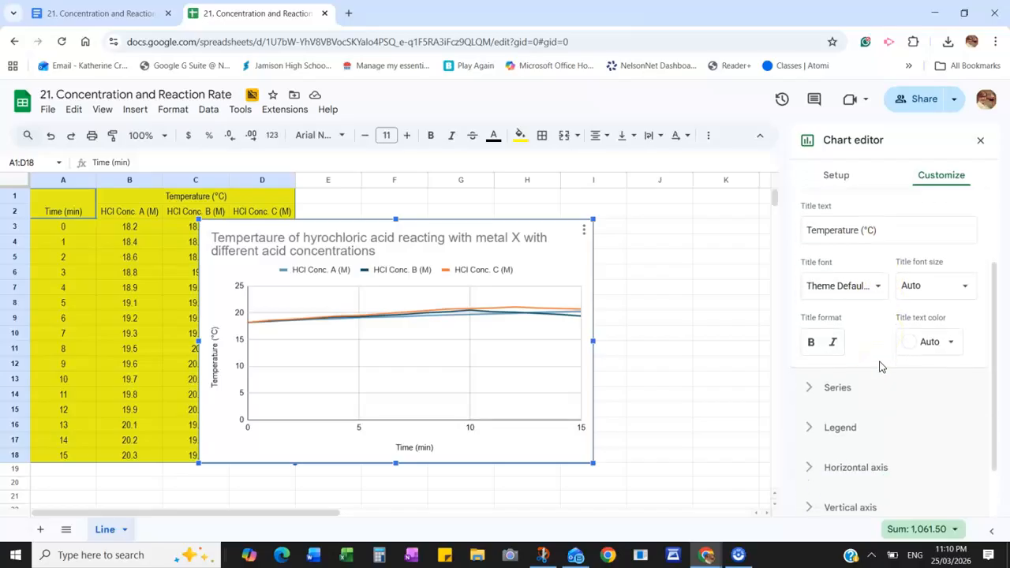
{"action": "left_click", "coordinate": [873, 350]}
{"action": "left_click", "coordinate": [849, 385]}
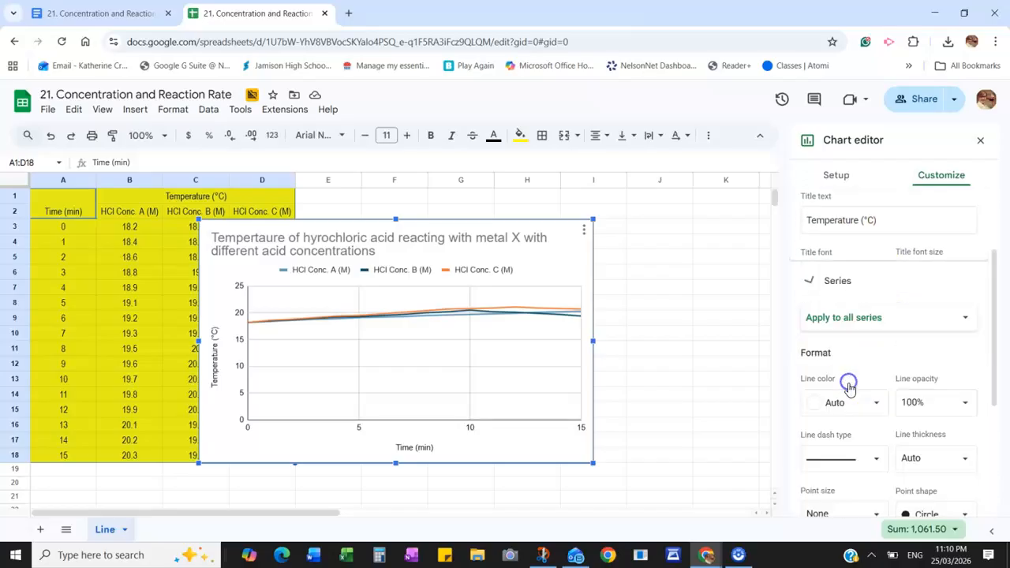
{"action": "scroll", "coordinate": [853, 385], "scroll_direction": "up", "scroll_amount": 1}
{"action": "scroll", "coordinate": [854, 385], "scroll_direction": "down", "scroll_amount": 3}
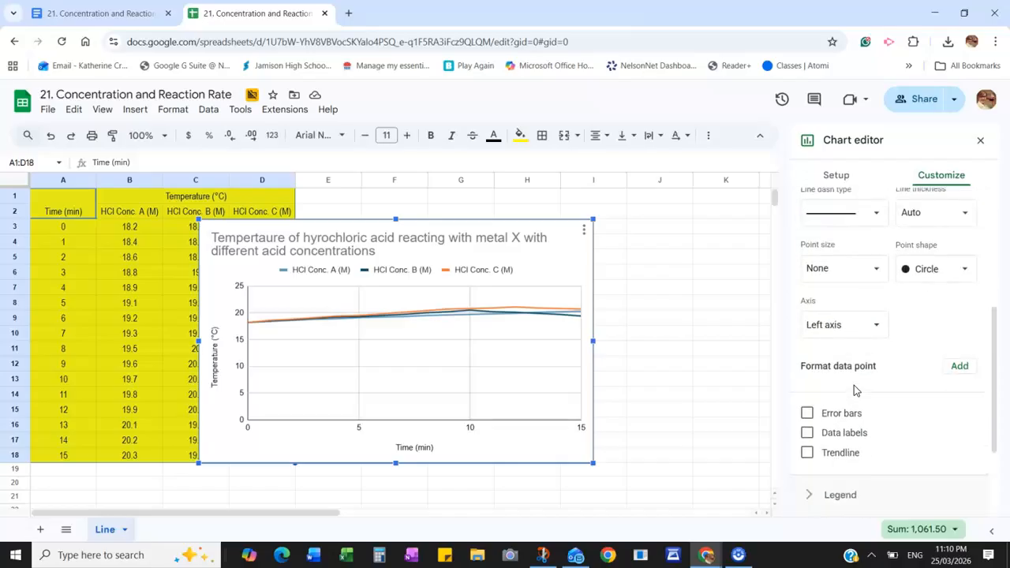
{"action": "left_click", "coordinate": [838, 493]}
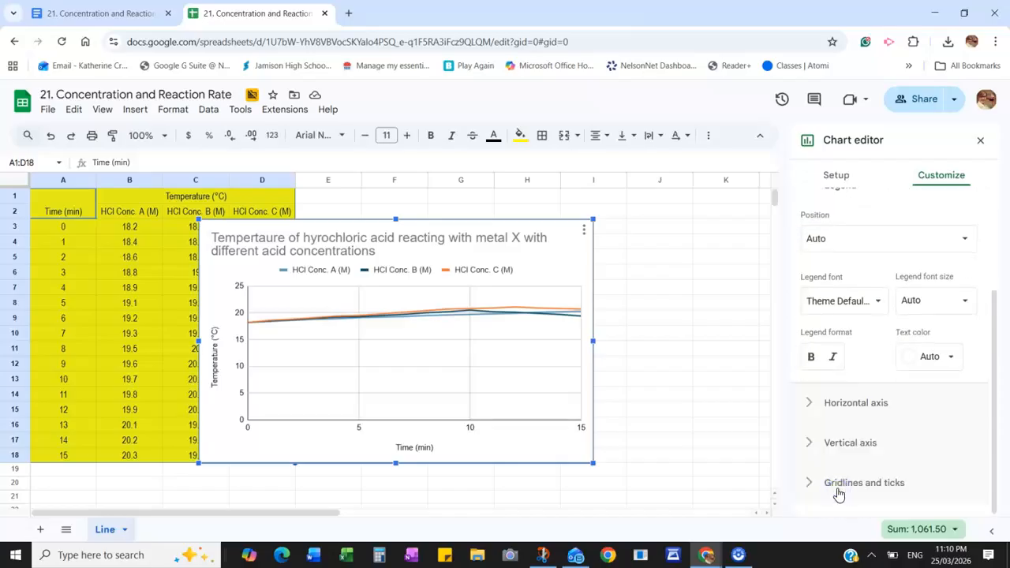
- Set the minimum value of the chart's vertical axis to 16
{"action": "left_click", "coordinate": [824, 443]}
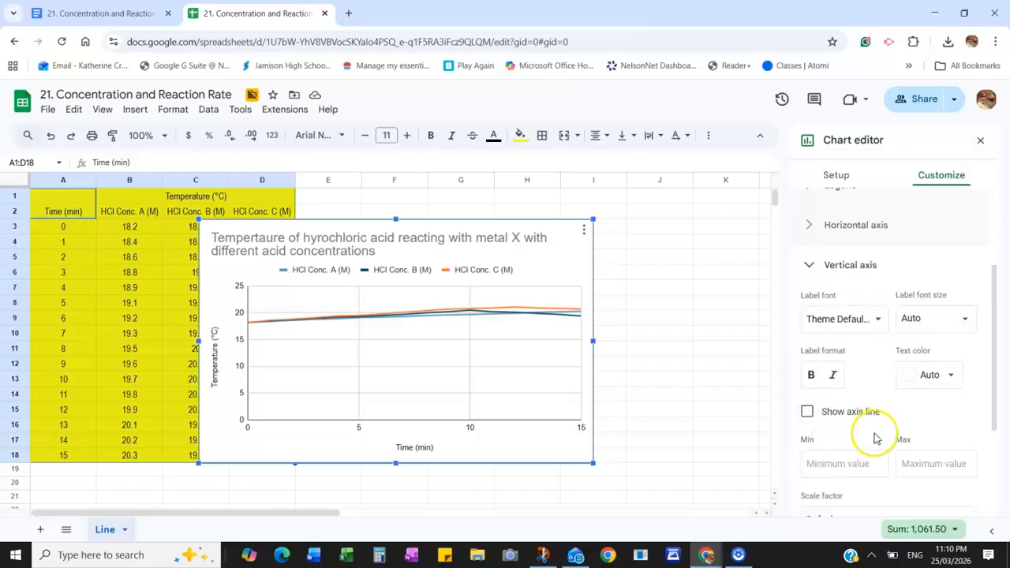
{"action": "scroll", "coordinate": [874, 437], "scroll_direction": "down", "scroll_amount": 1}
{"action": "left_click", "coordinate": [853, 398]}
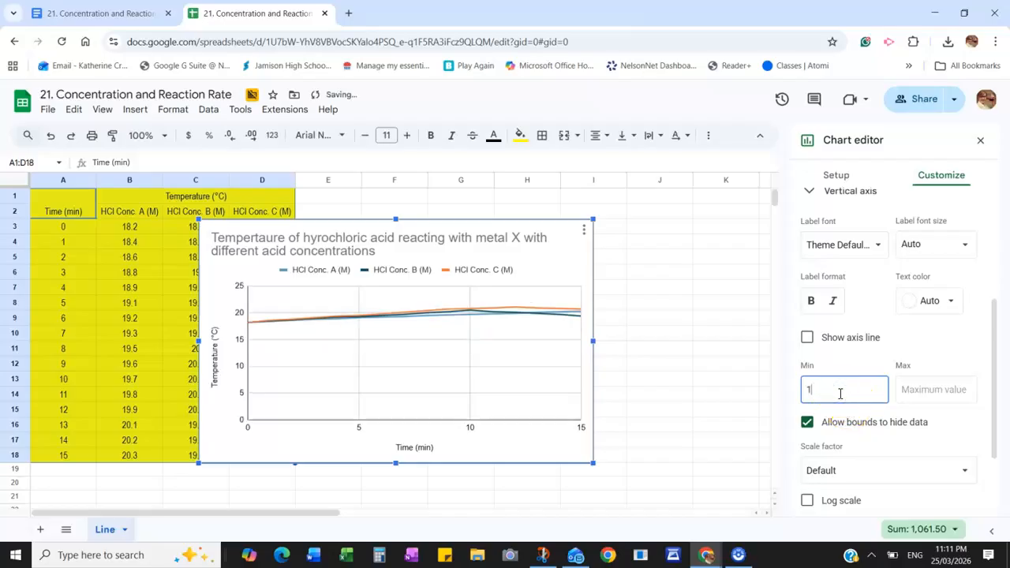
{"action": "left_click", "coordinate": [848, 392]}
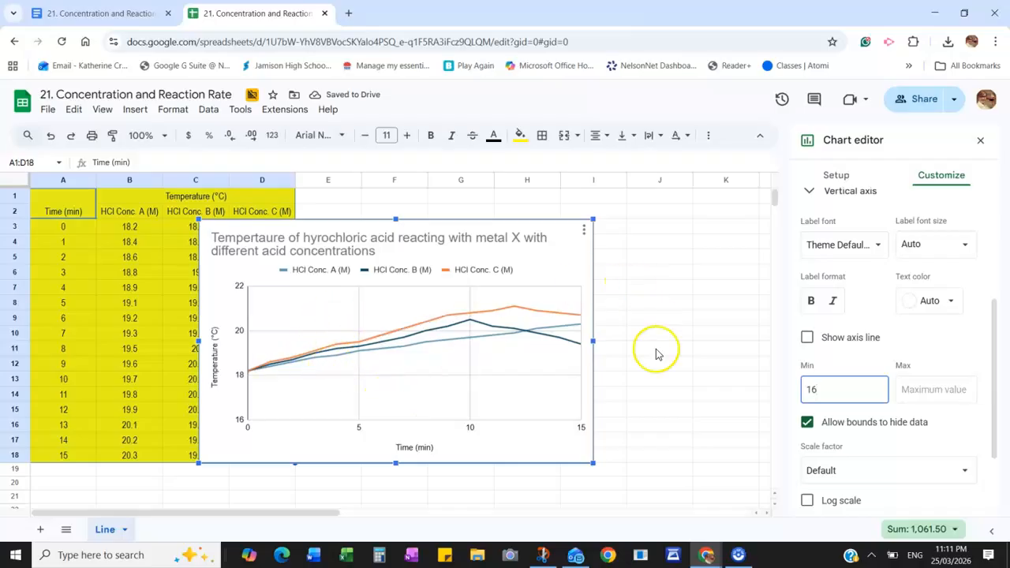
- Close the chart editor and move the chart beside the data table, clear of columns A to D
{"action": "left_click", "coordinate": [652, 378]}
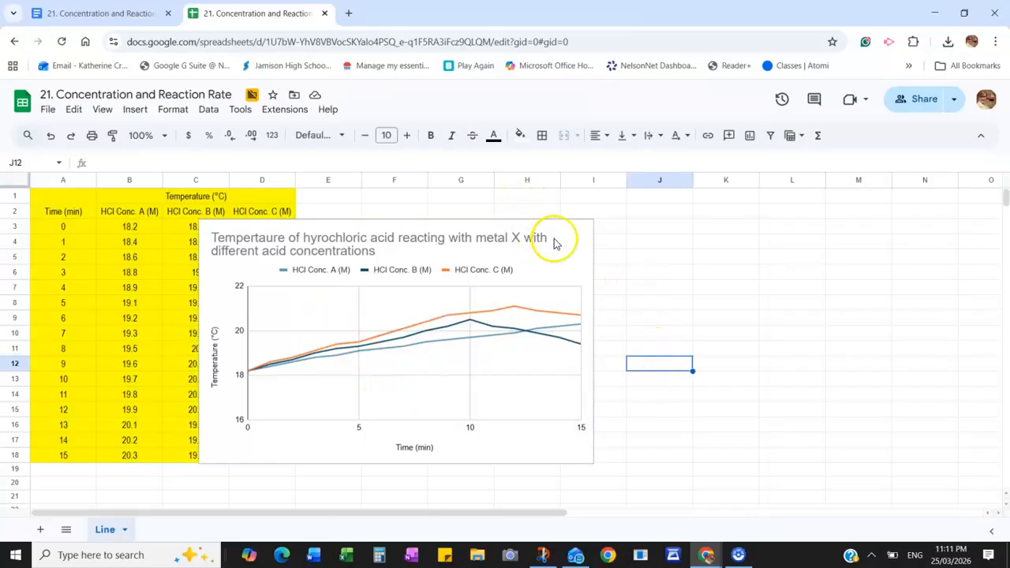
{"action": "left_click", "coordinate": [559, 245]}
{"action": "left_click_drag", "start_coordinate": [559, 245], "coordinate": [714, 237]}
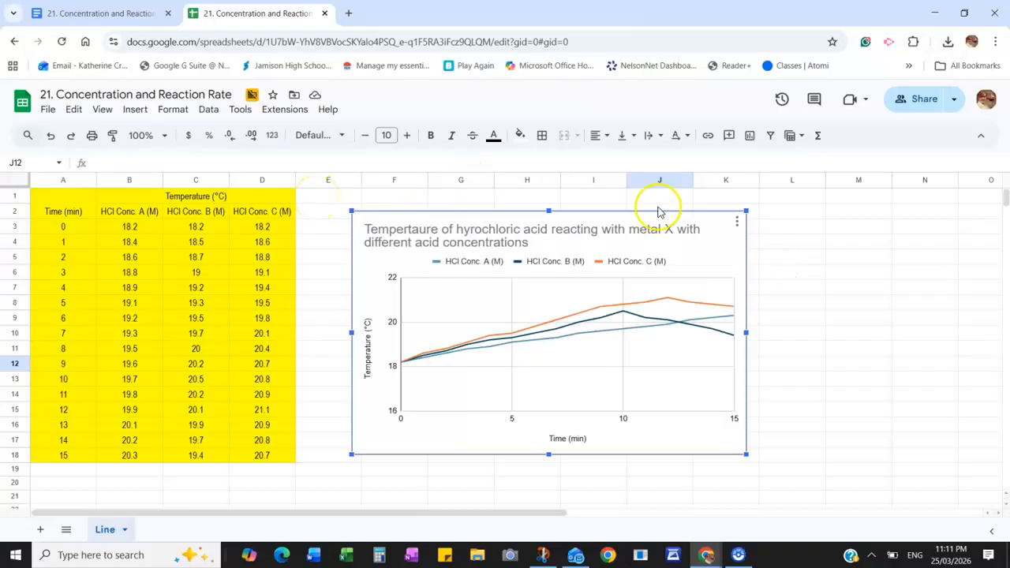
- Copy the chart and paste it into the Google Docs worksheet below question 2, linked to the spreadsheet
{"action": "left_click", "coordinate": [735, 223]}
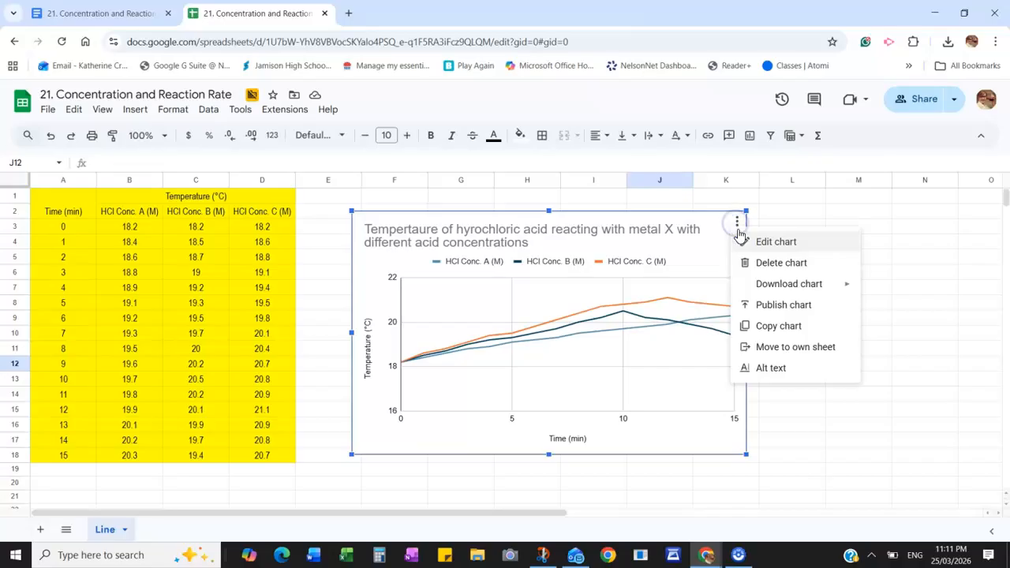
{"action": "left_click", "coordinate": [745, 326]}
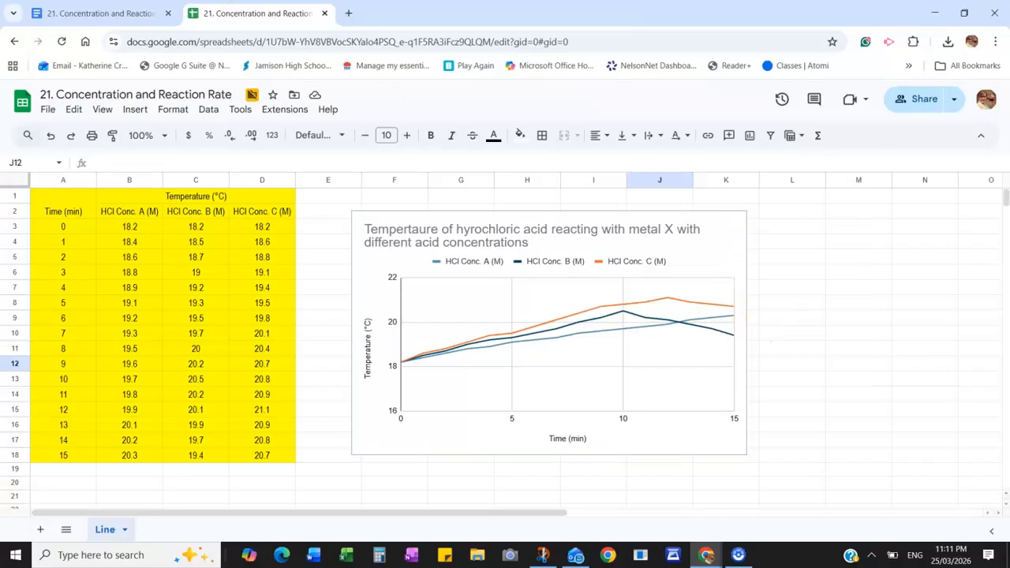
{"action": "left_click", "coordinate": [119, 14]}
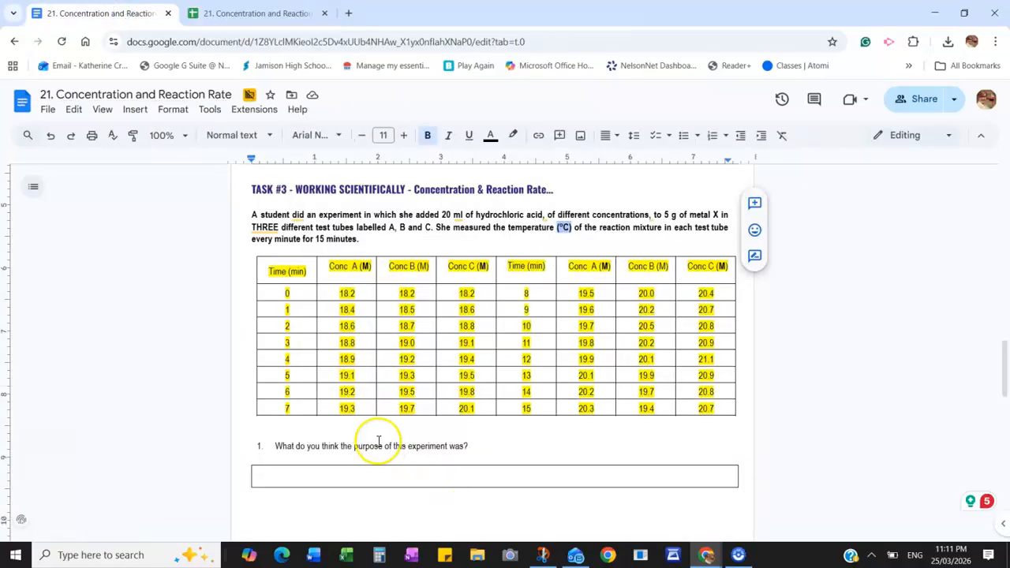
{"action": "scroll", "coordinate": [378, 440], "scroll_direction": "down", "scroll_amount": 6}
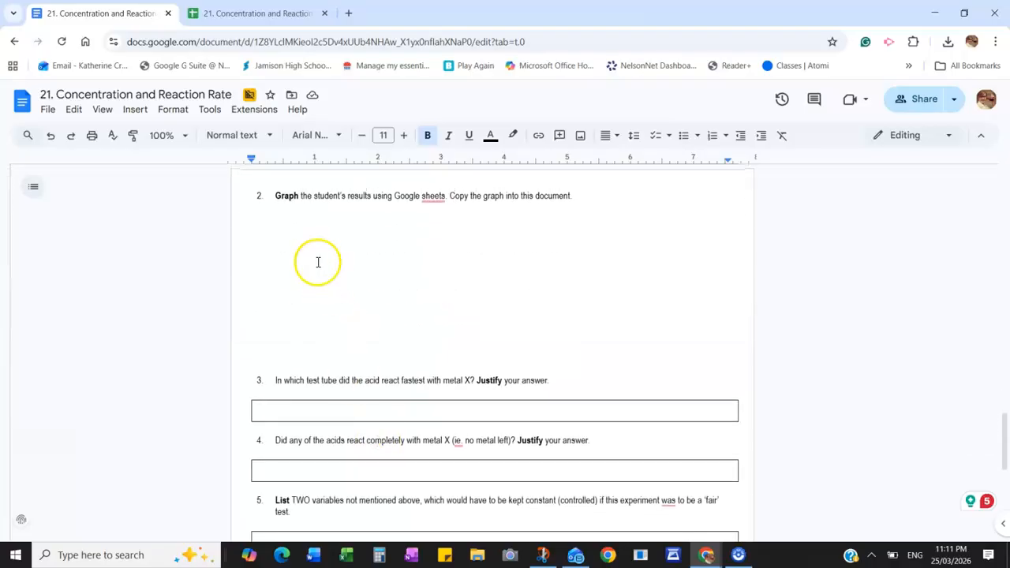
{"action": "left_click", "coordinate": [308, 224]}
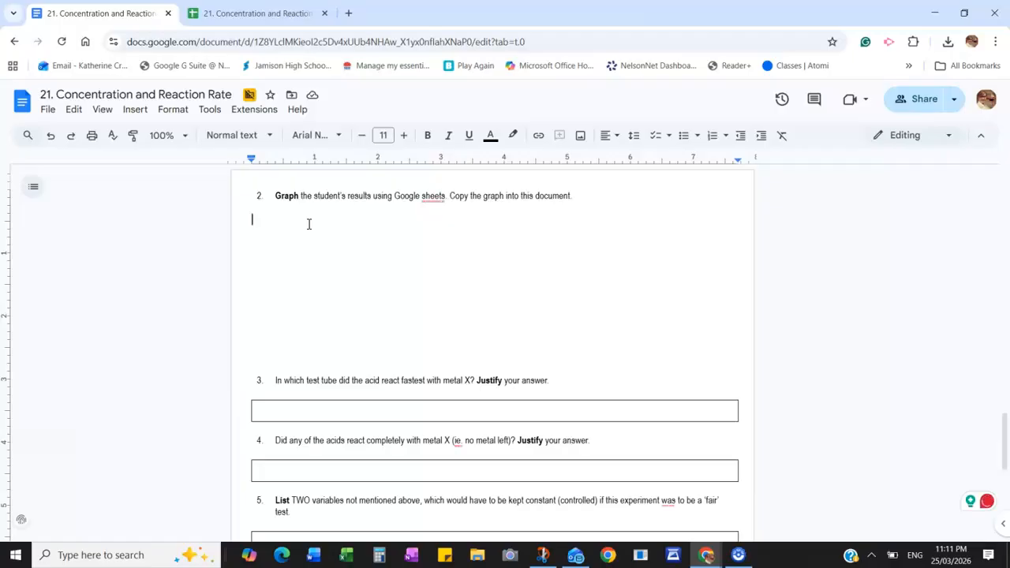
{"action": "key", "text": "ctrl+v"}
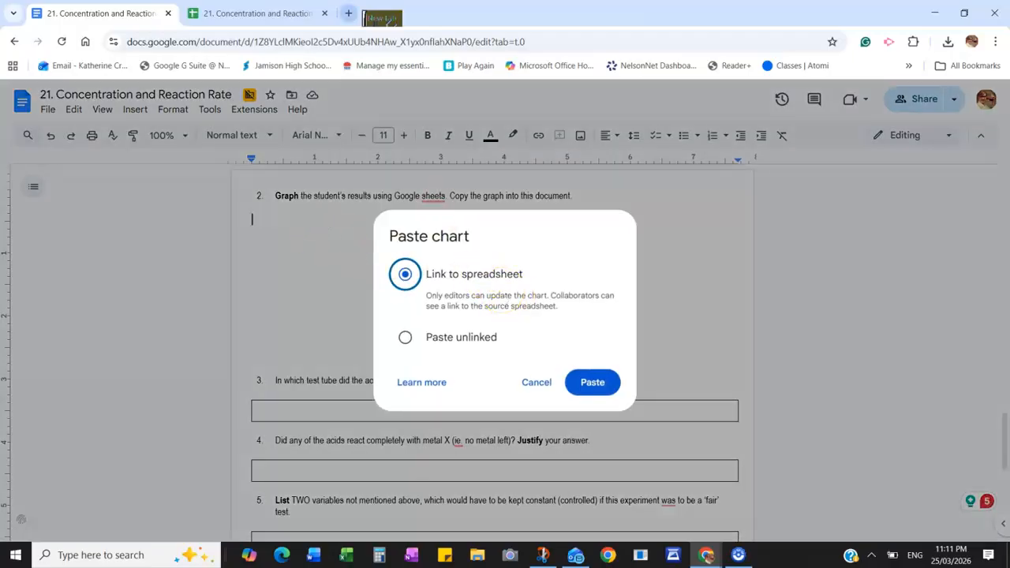
{"action": "left_click", "coordinate": [300, 15]}
{"action": "left_click", "coordinate": [114, 8]}
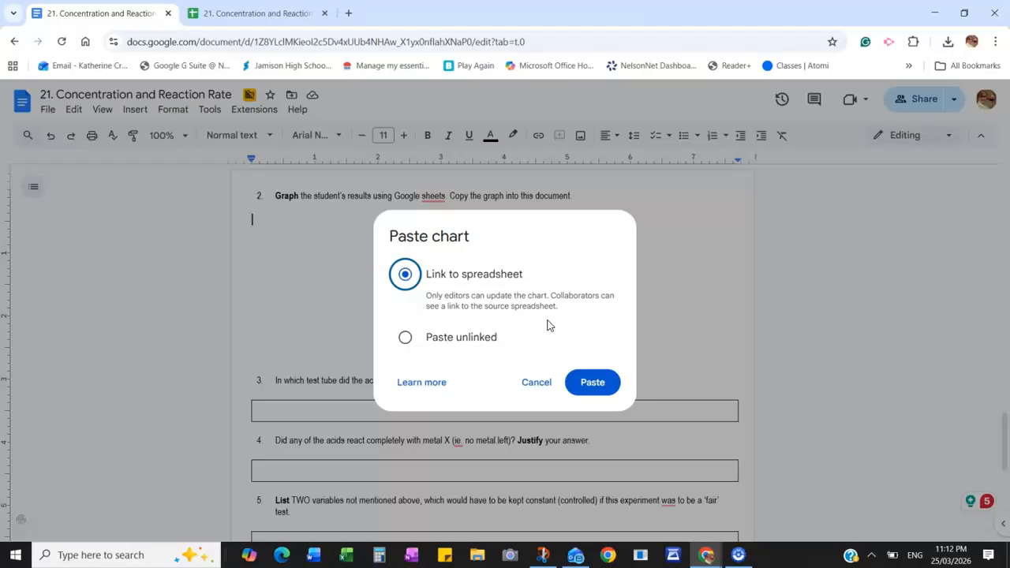
{"action": "left_click", "coordinate": [591, 383]}
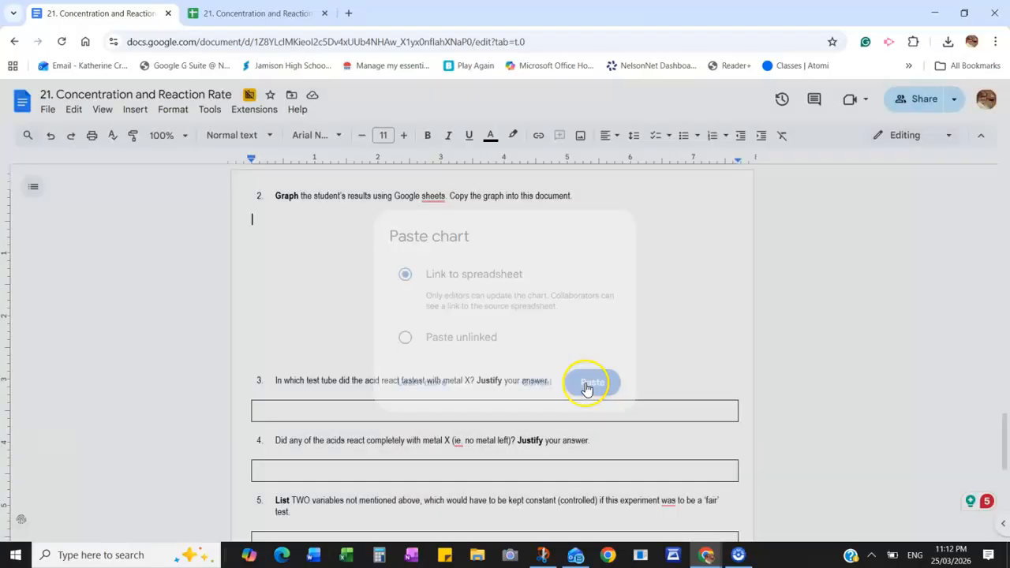